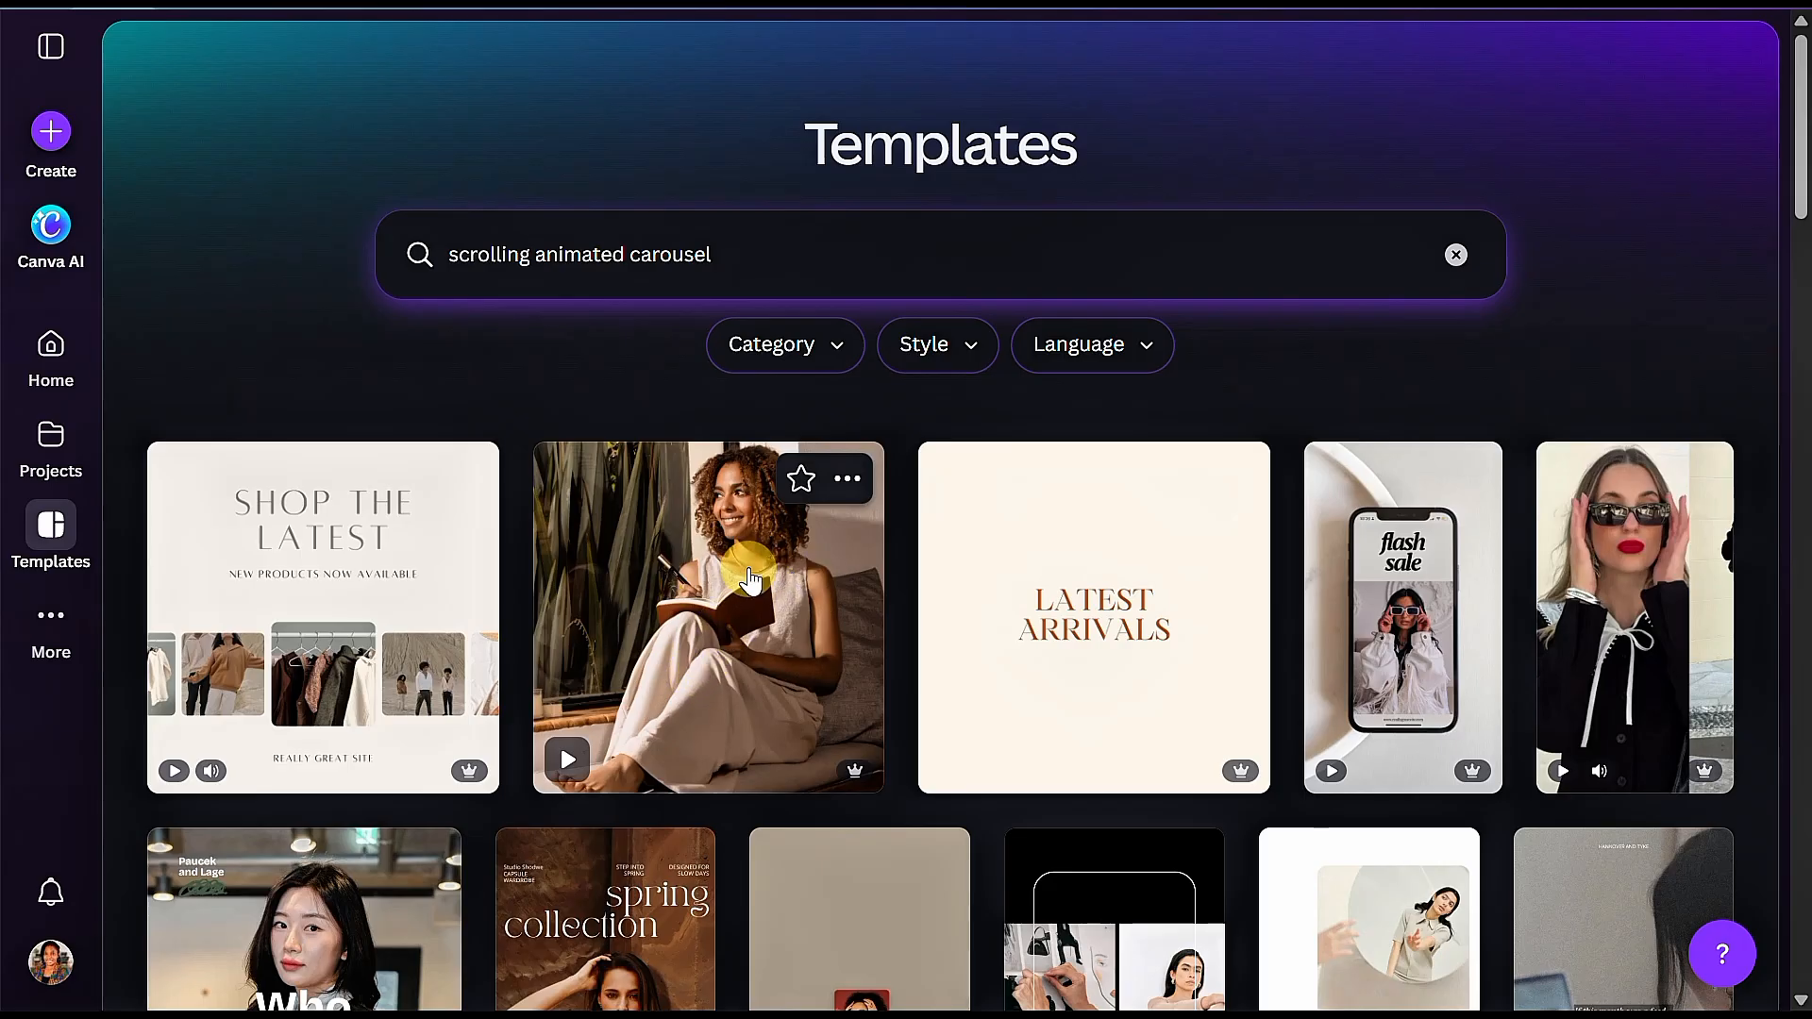
Step: Open the "Beige Modern Scrolling Animated Carousel Facebook Video" template for customisation
click(849, 483)
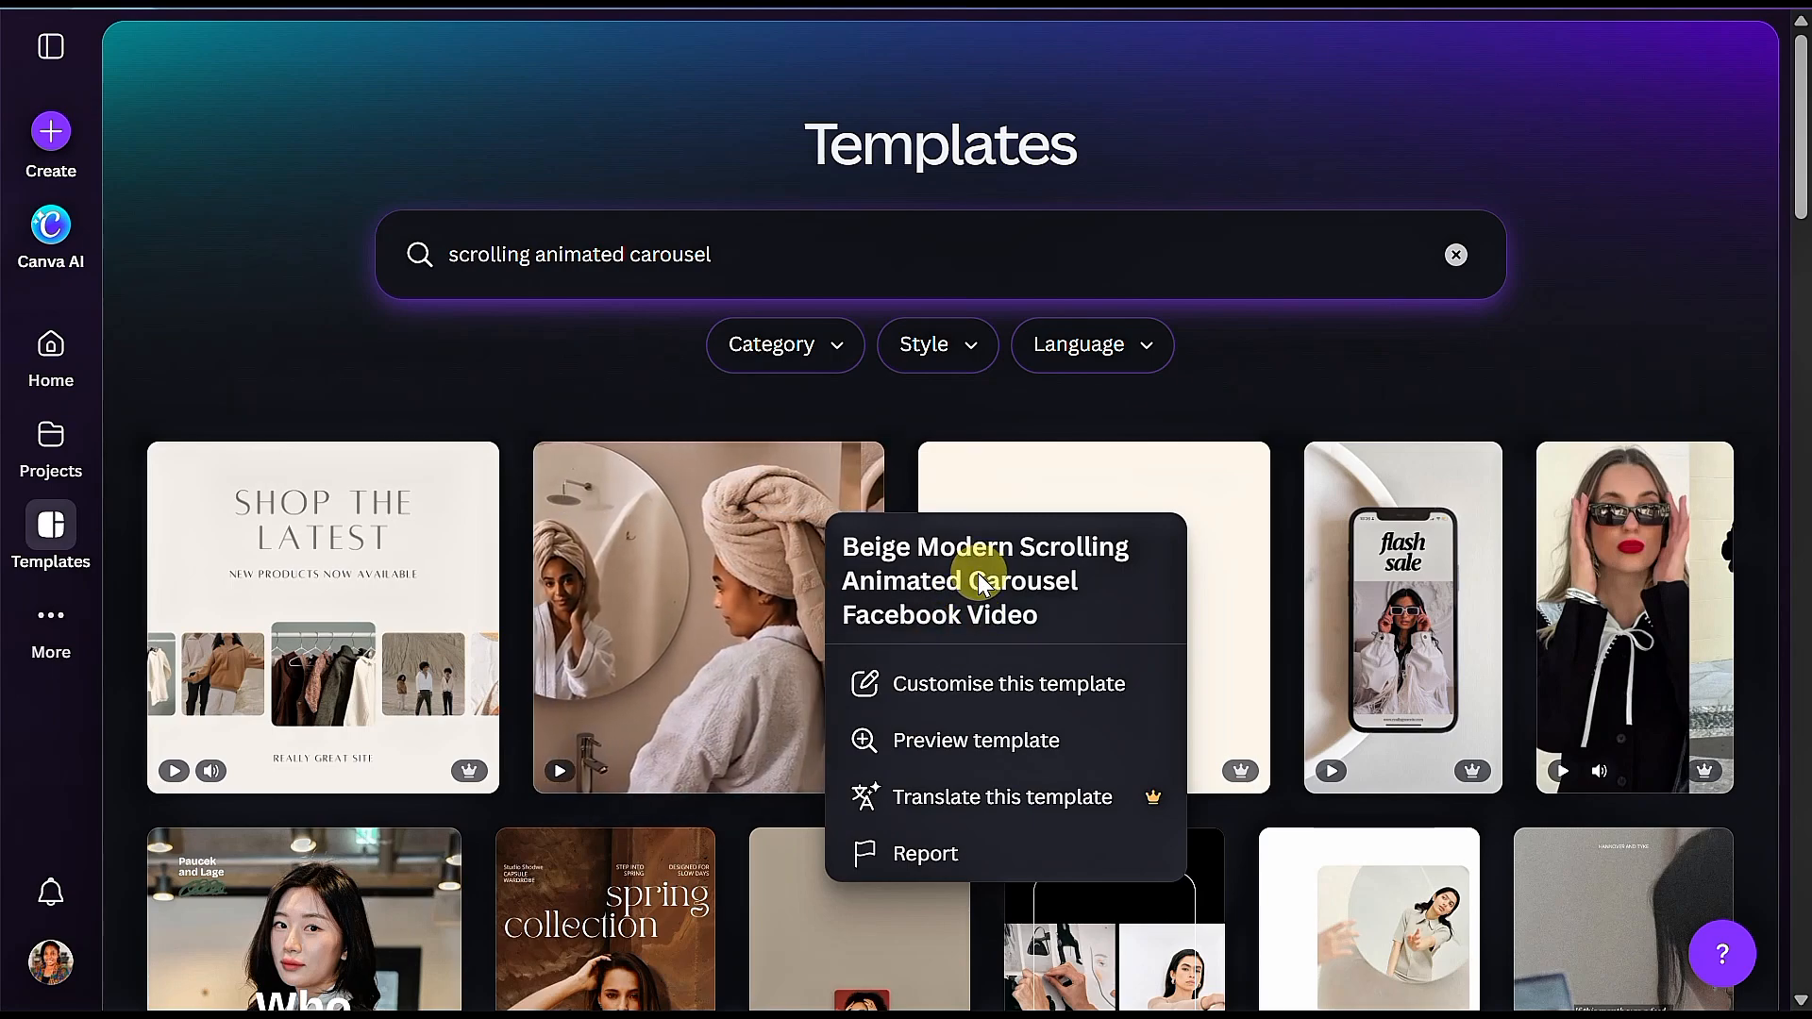
mouse_move(781, 608)
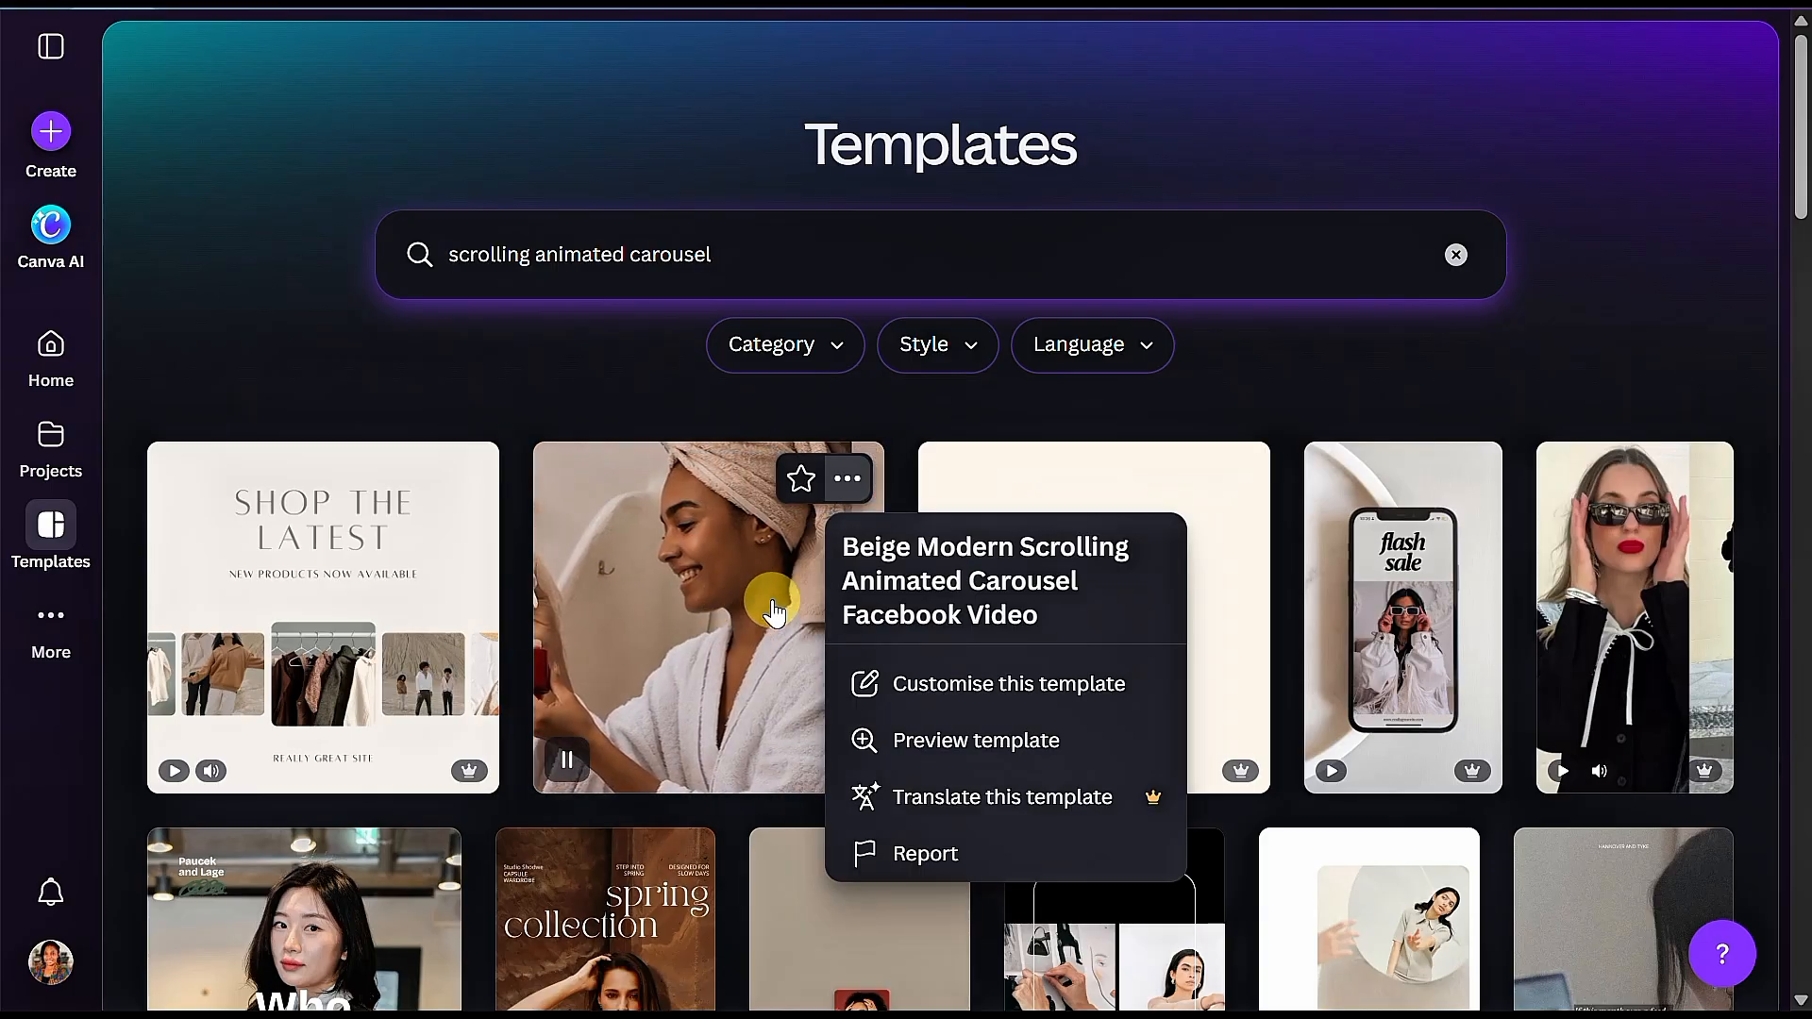
click(774, 612)
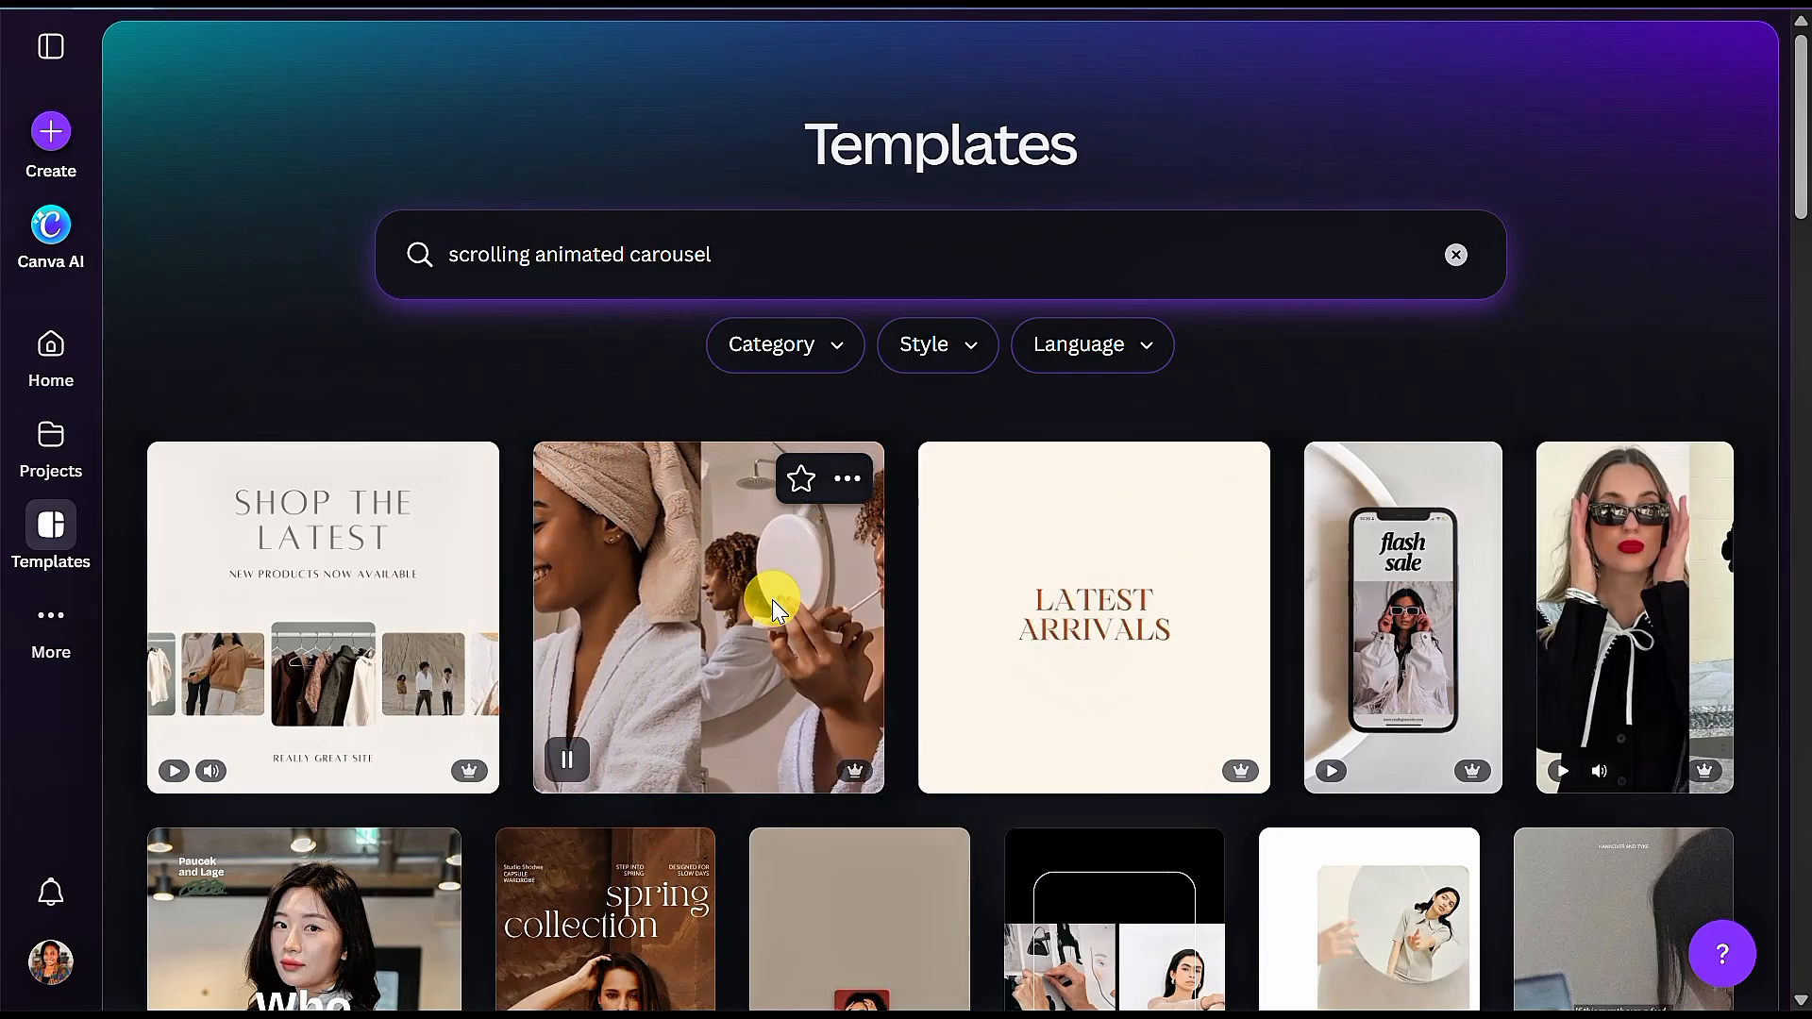
click(774, 611)
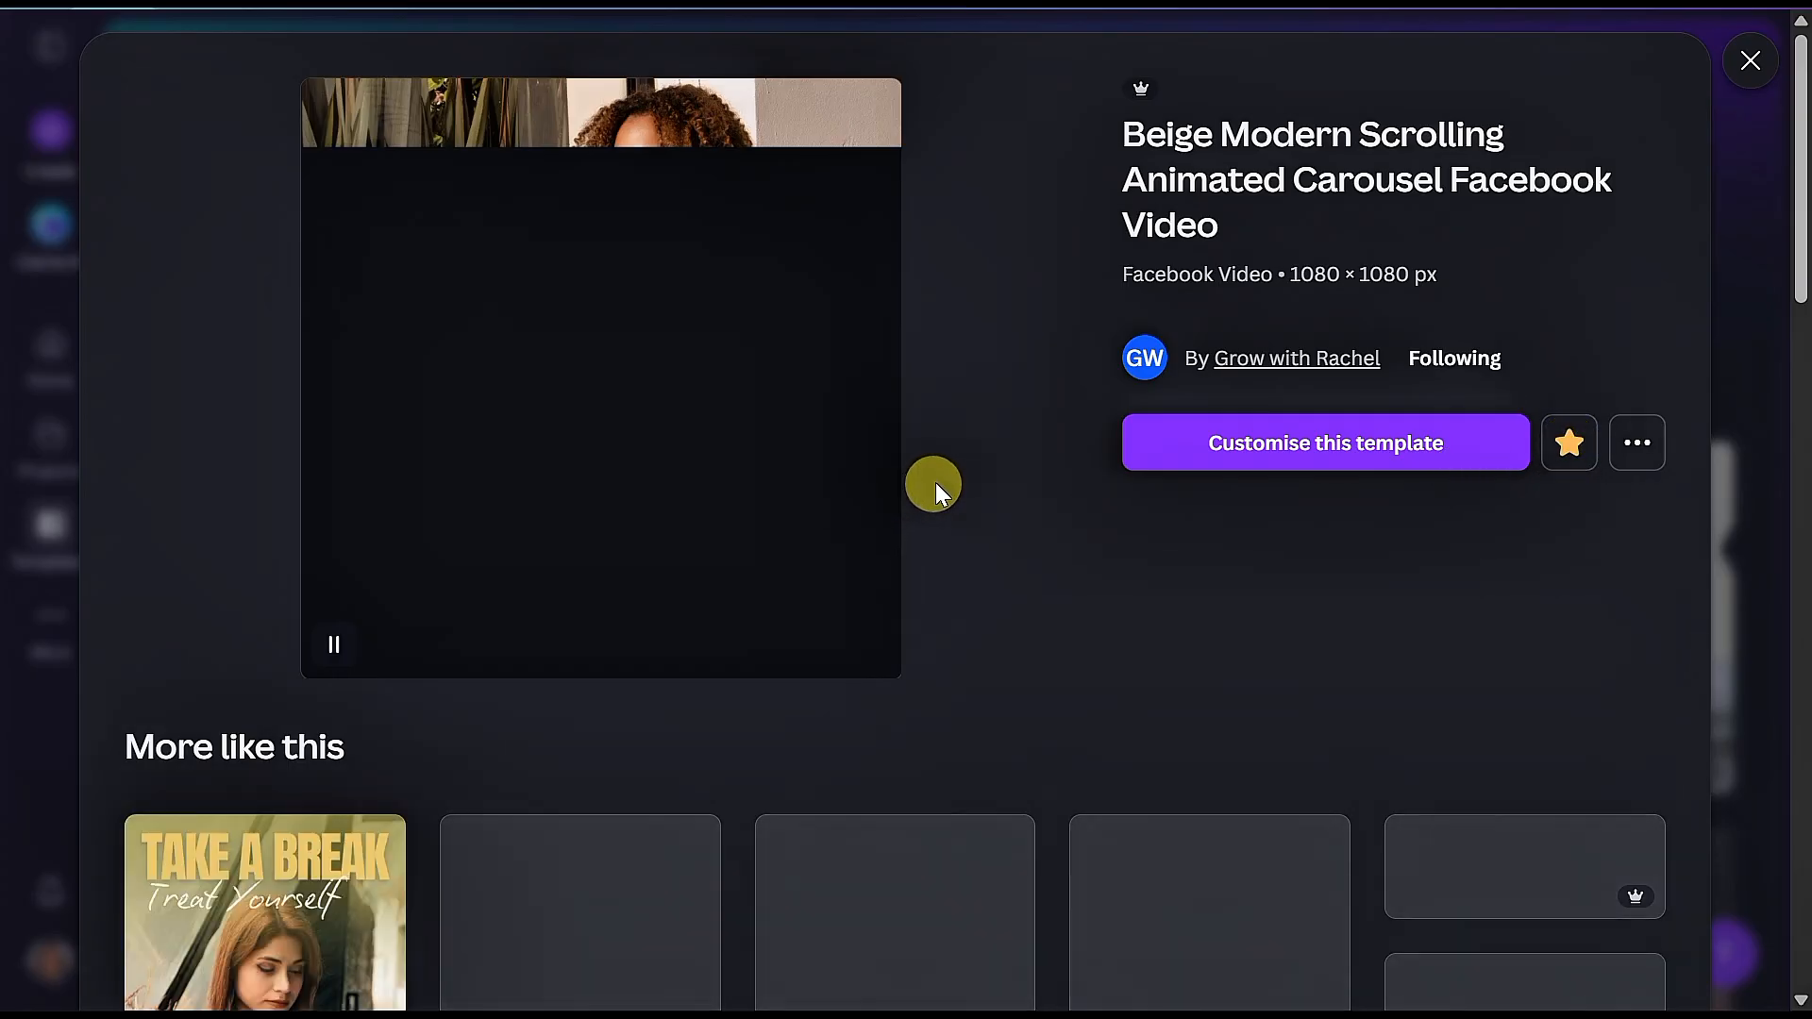
click(1224, 459)
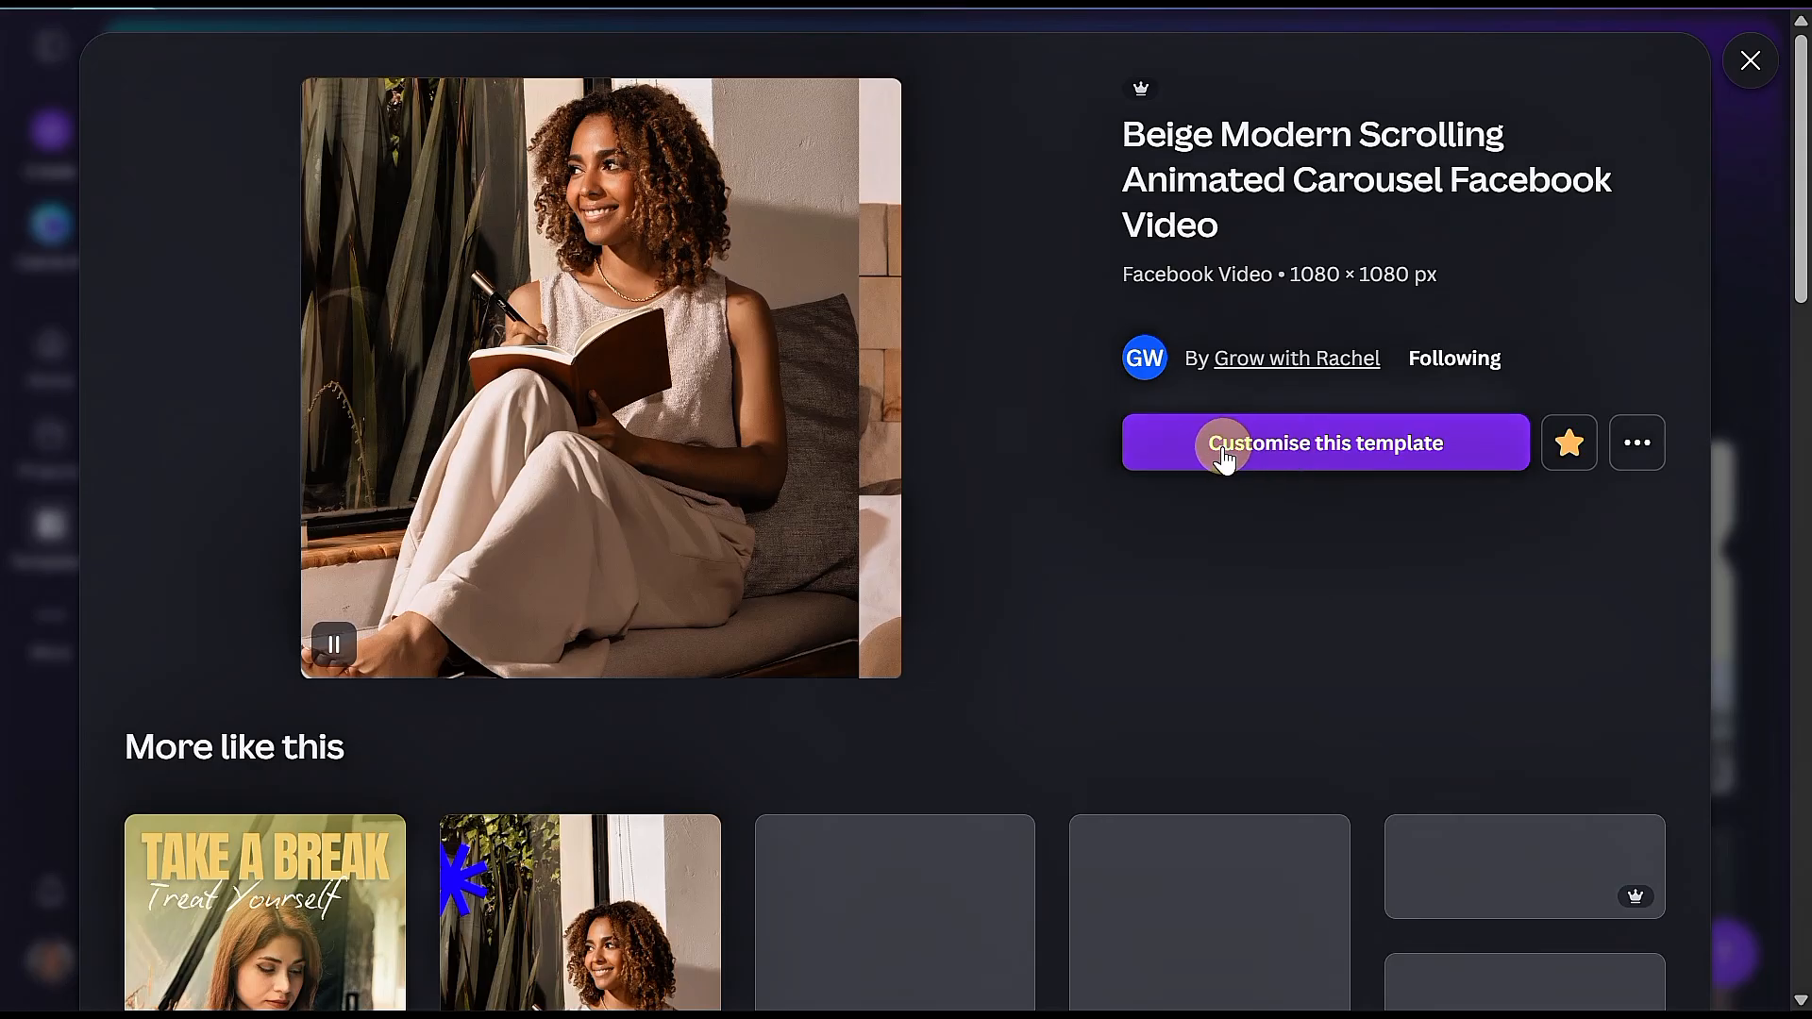
click(1295, 459)
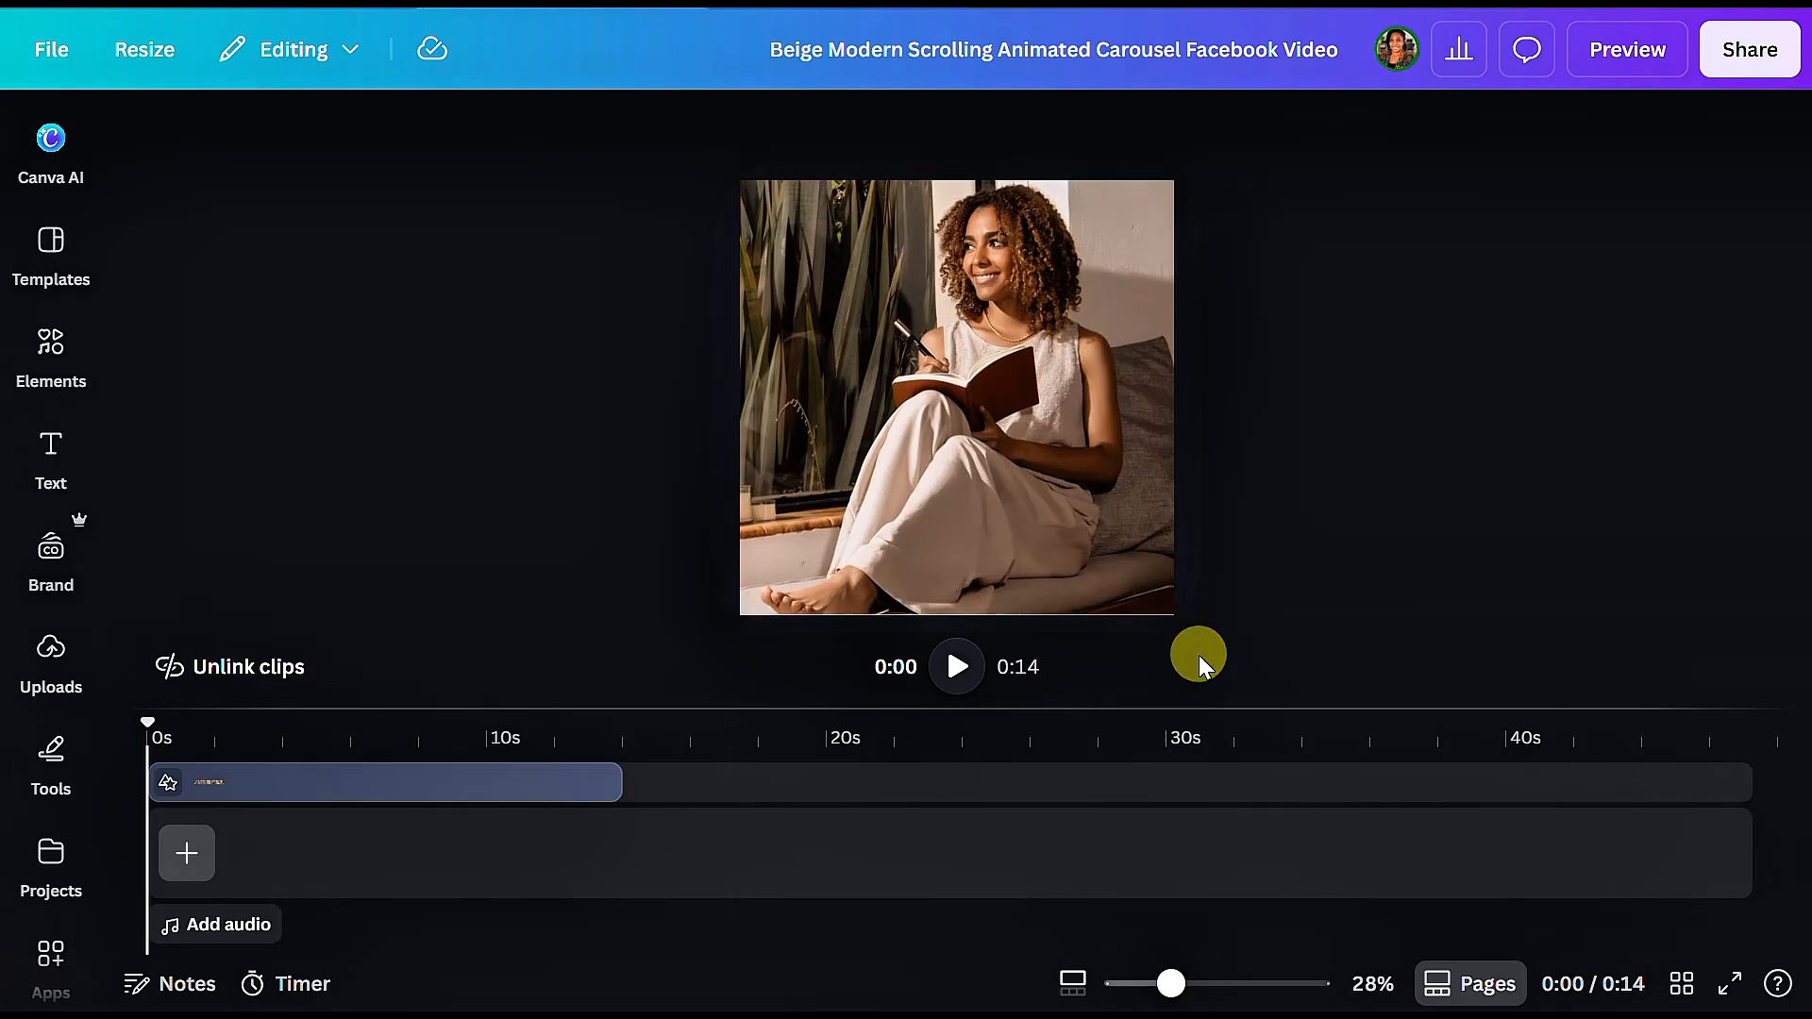
Step: Browse the uploads and open the "CWT25 event photos" folder
click(38, 630)
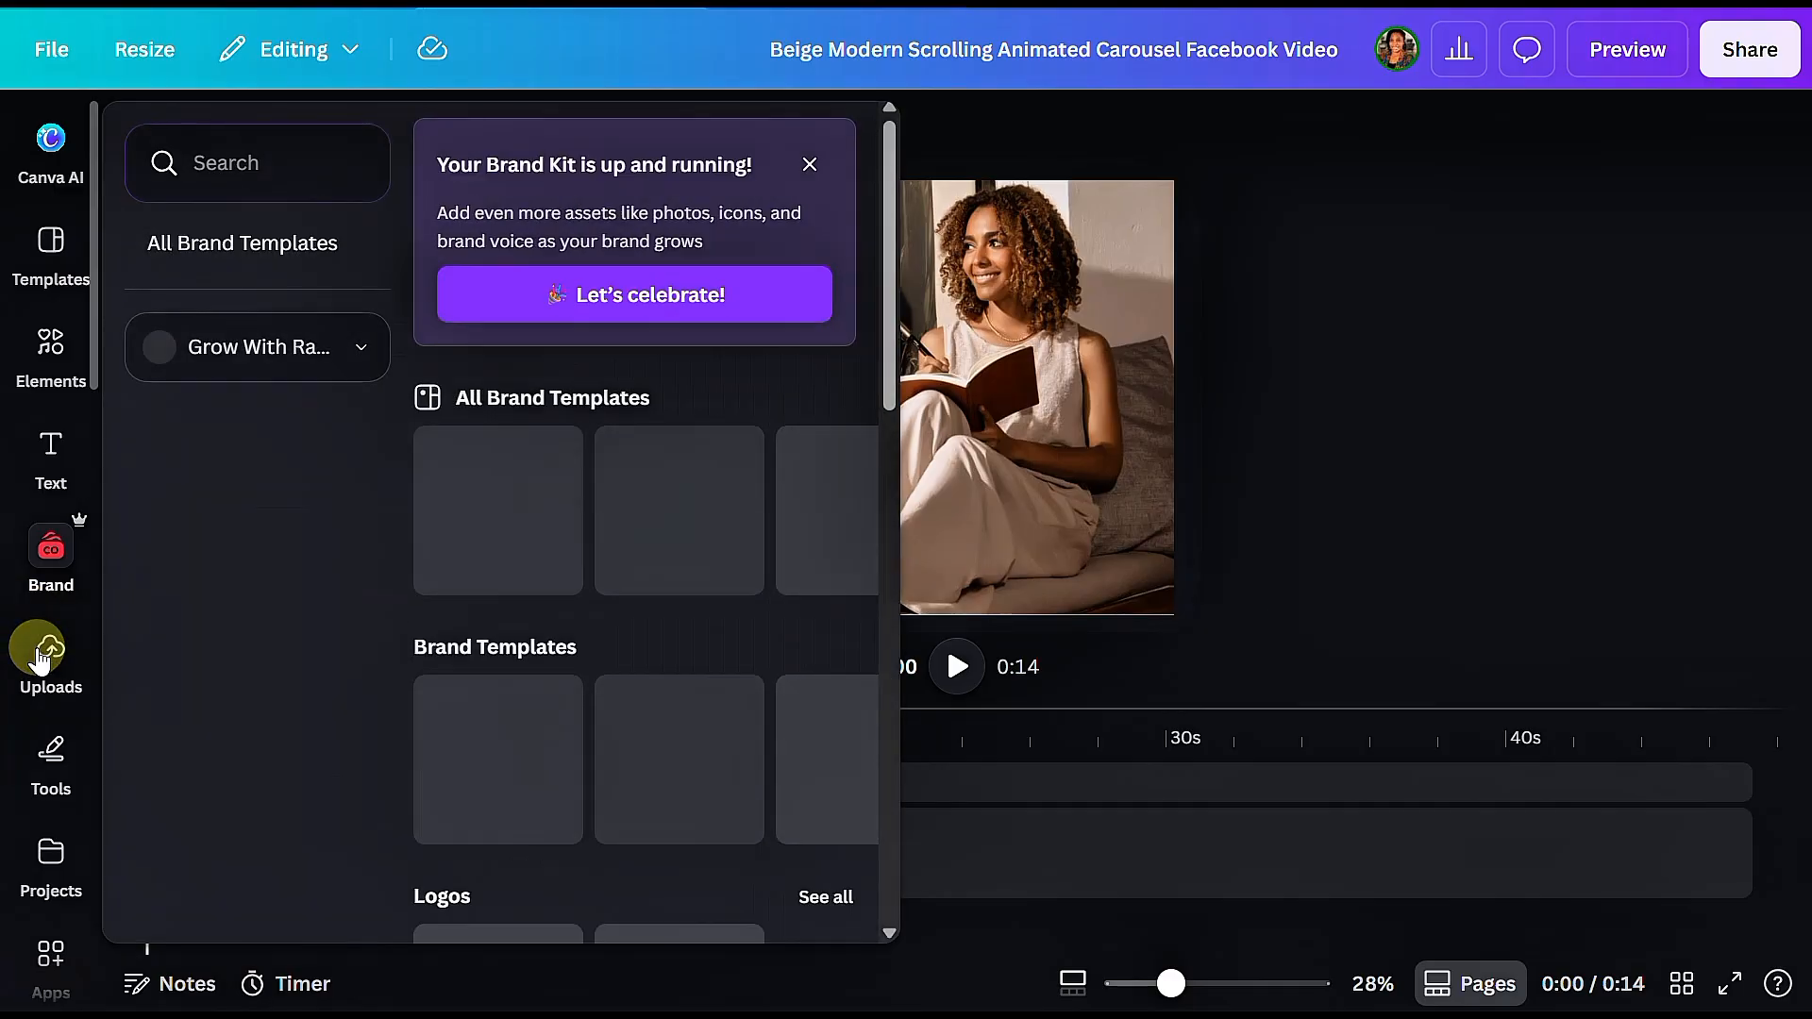
click(40, 653)
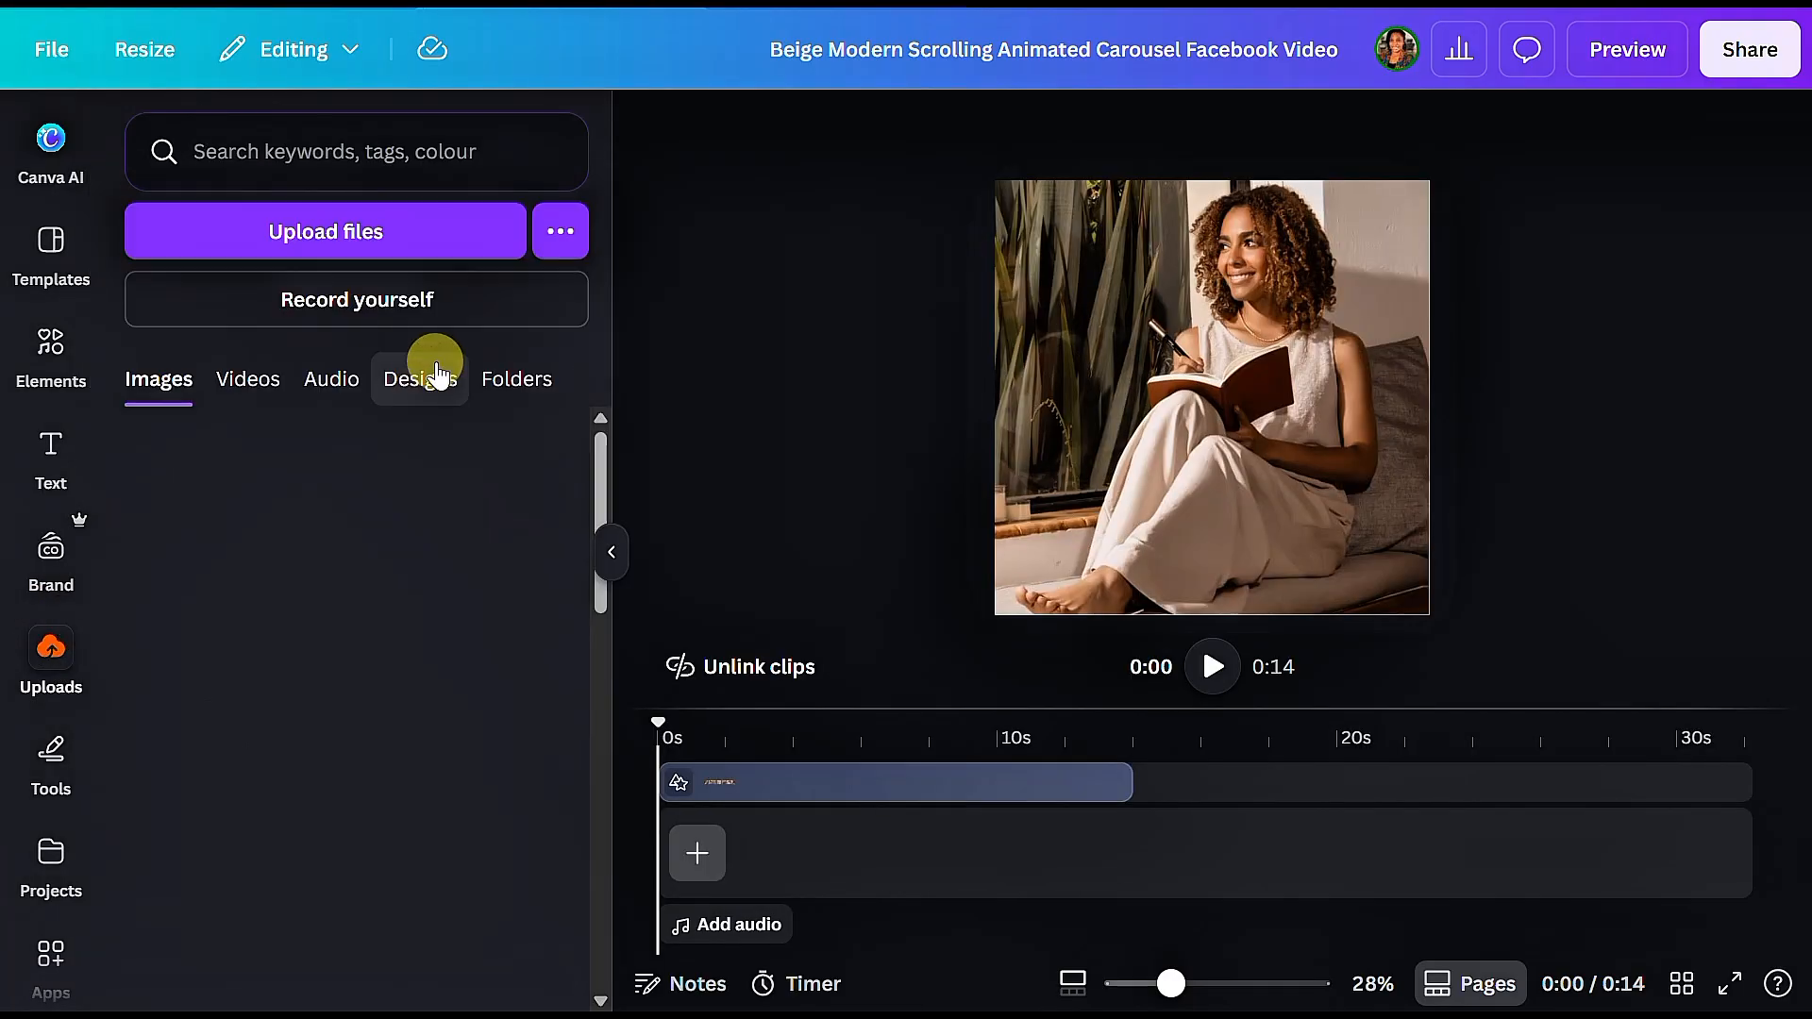
click(439, 376)
click(505, 377)
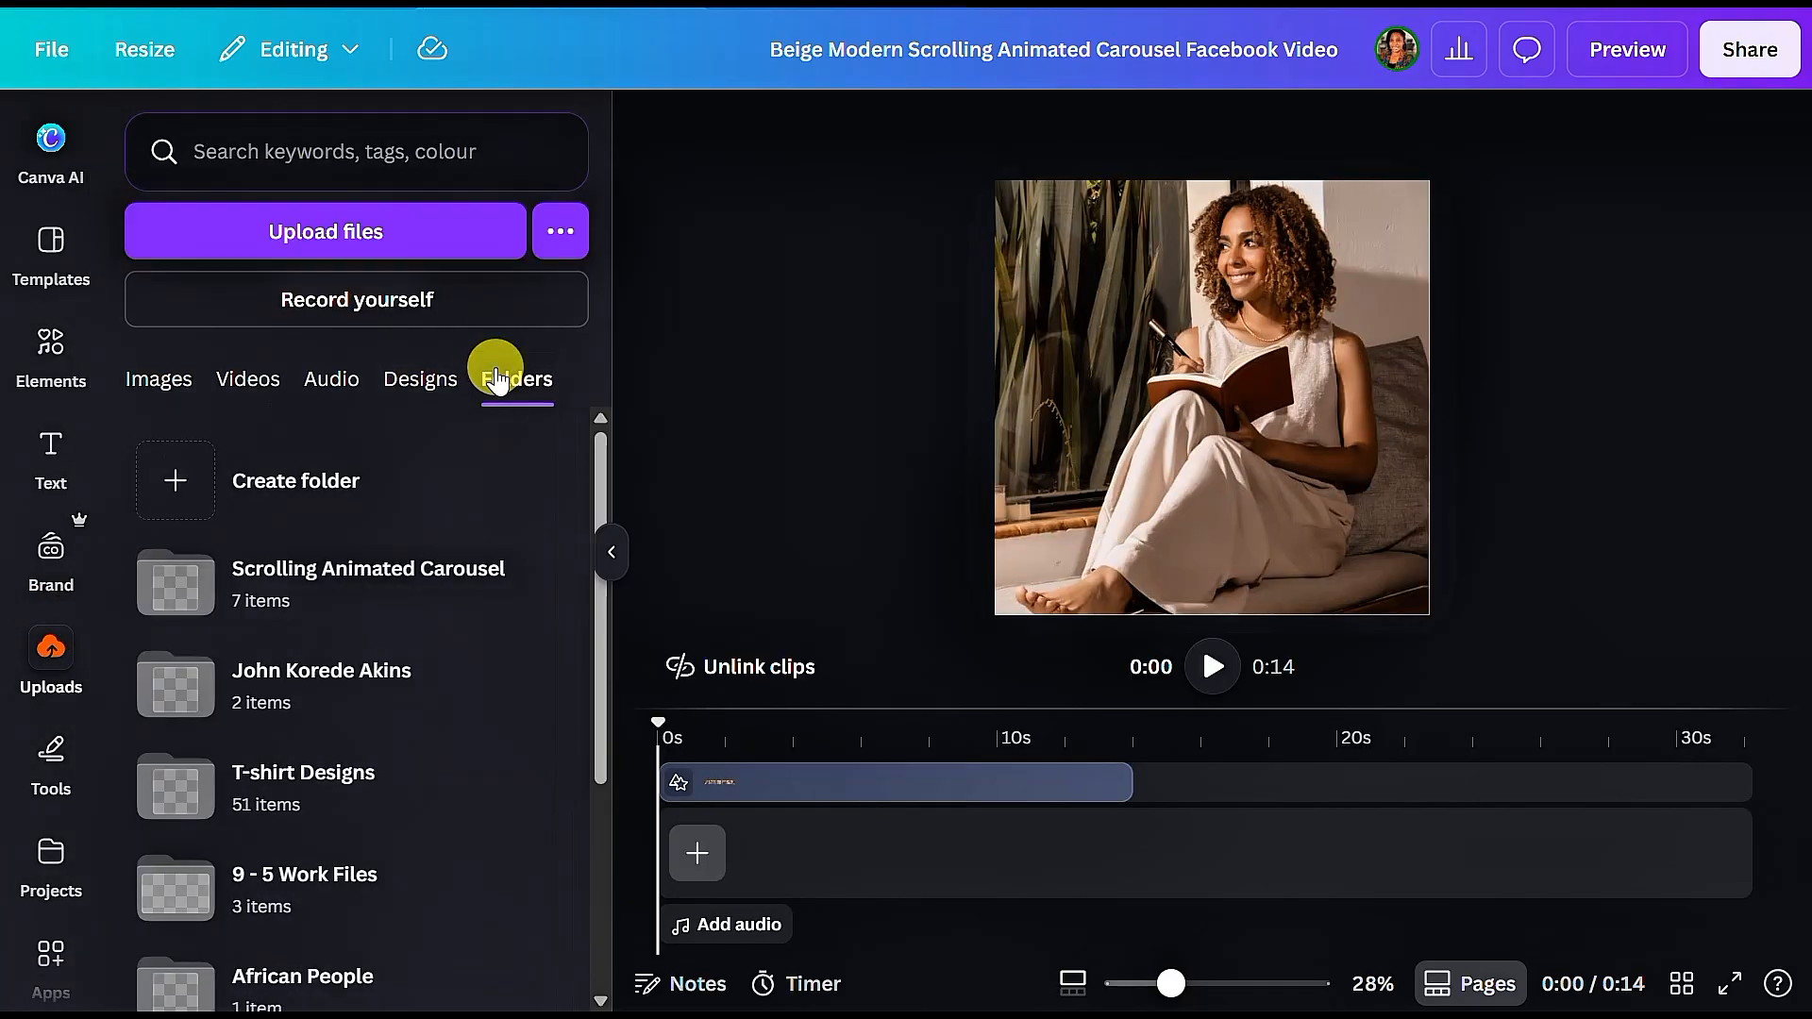
scroll(324, 727, down, 3)
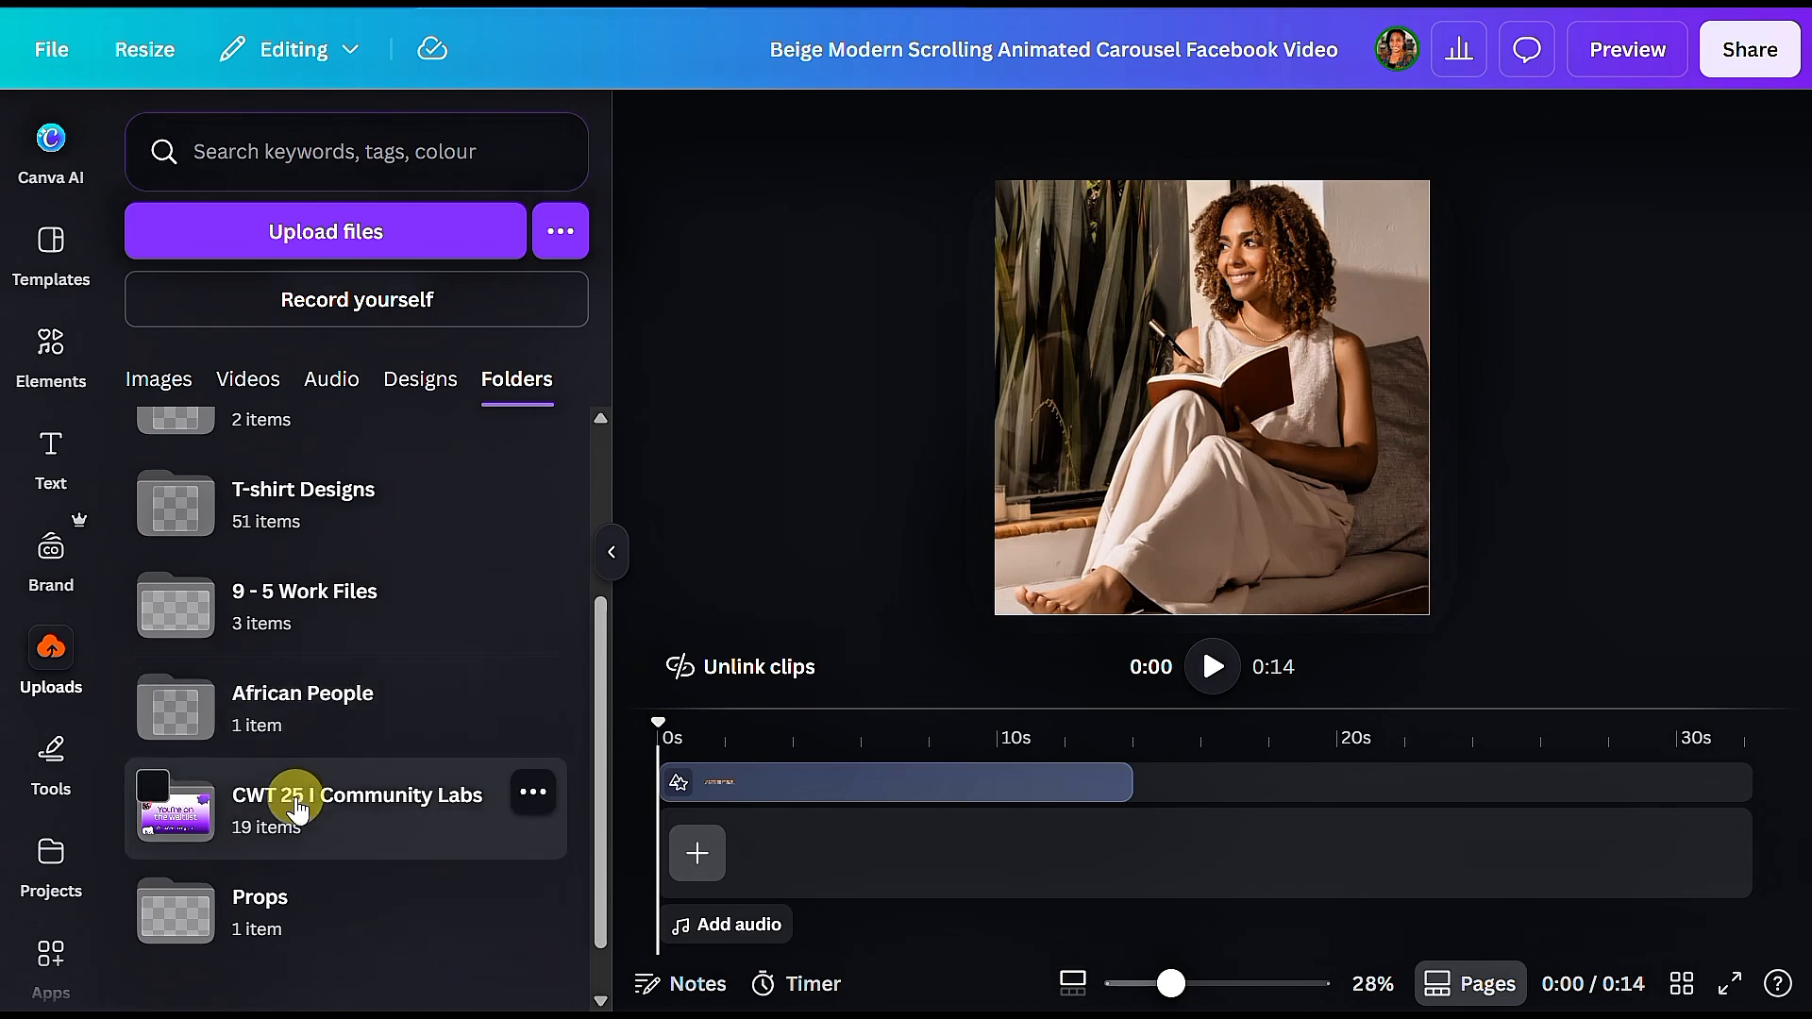
click(296, 808)
click(296, 793)
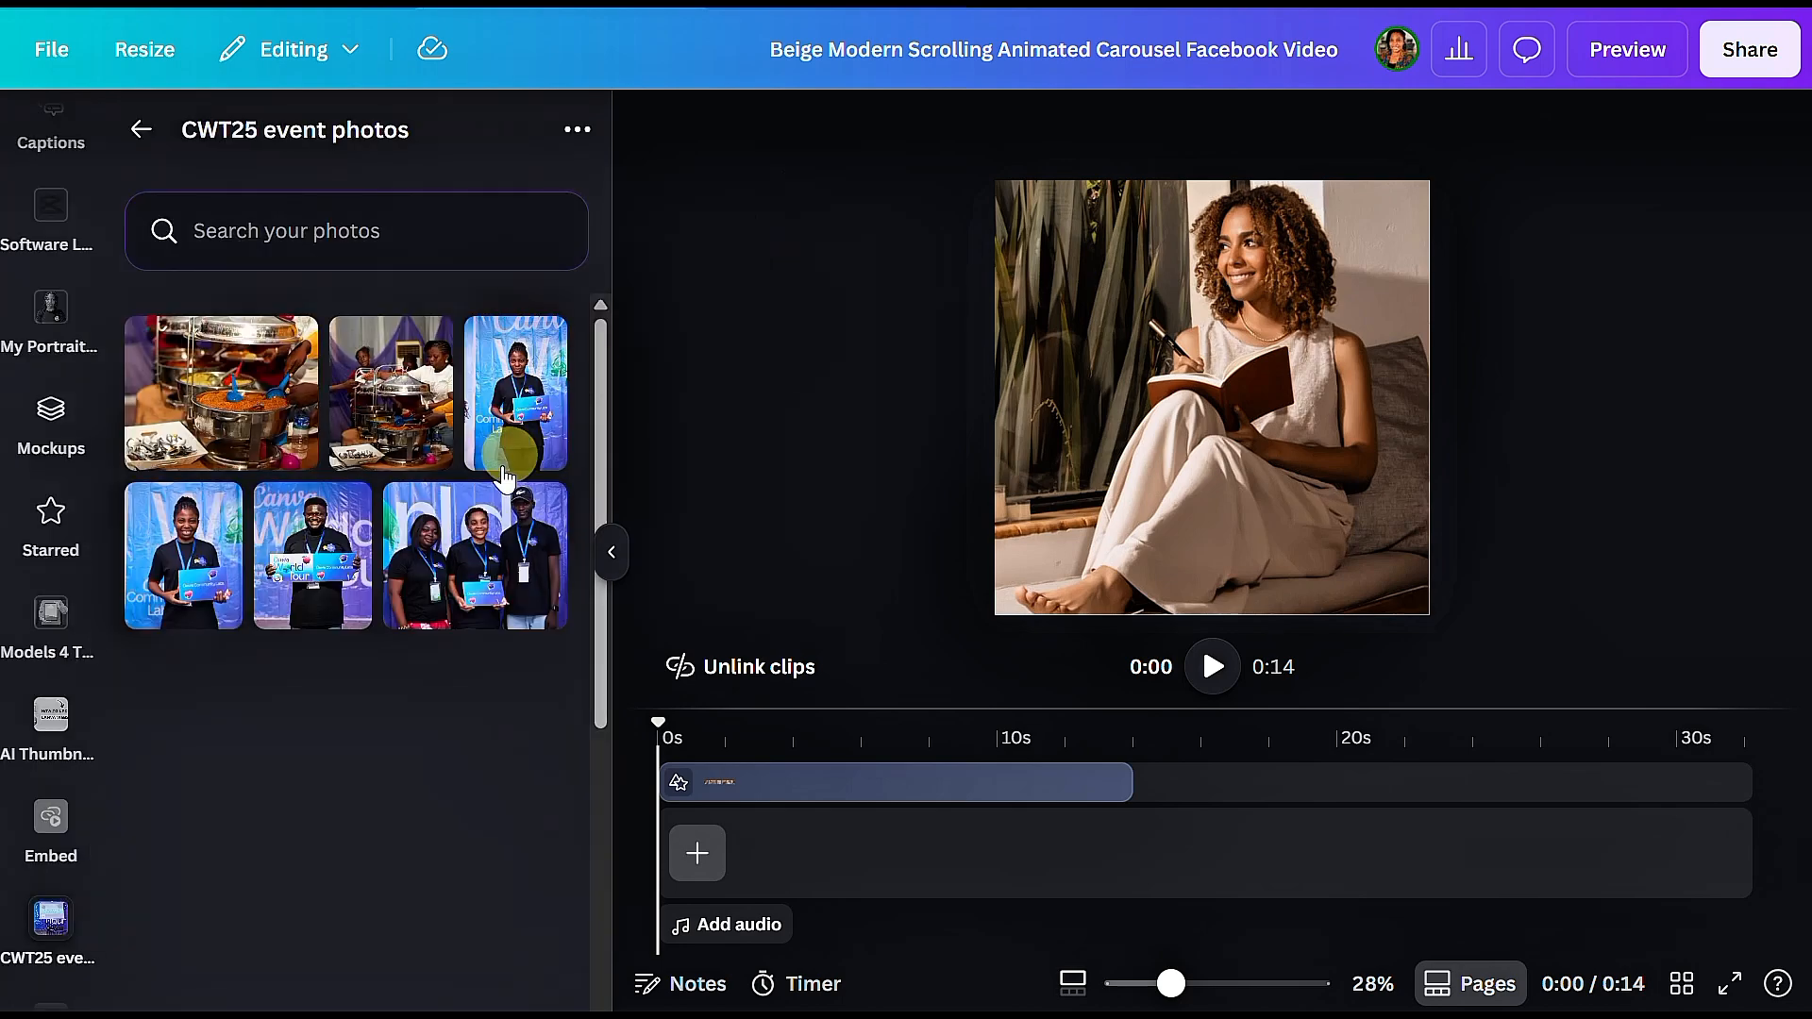
Step: Replace the carousel's first image with the event photo of three people holding a Canva Community Labs card
drag(481, 571, 595, 554)
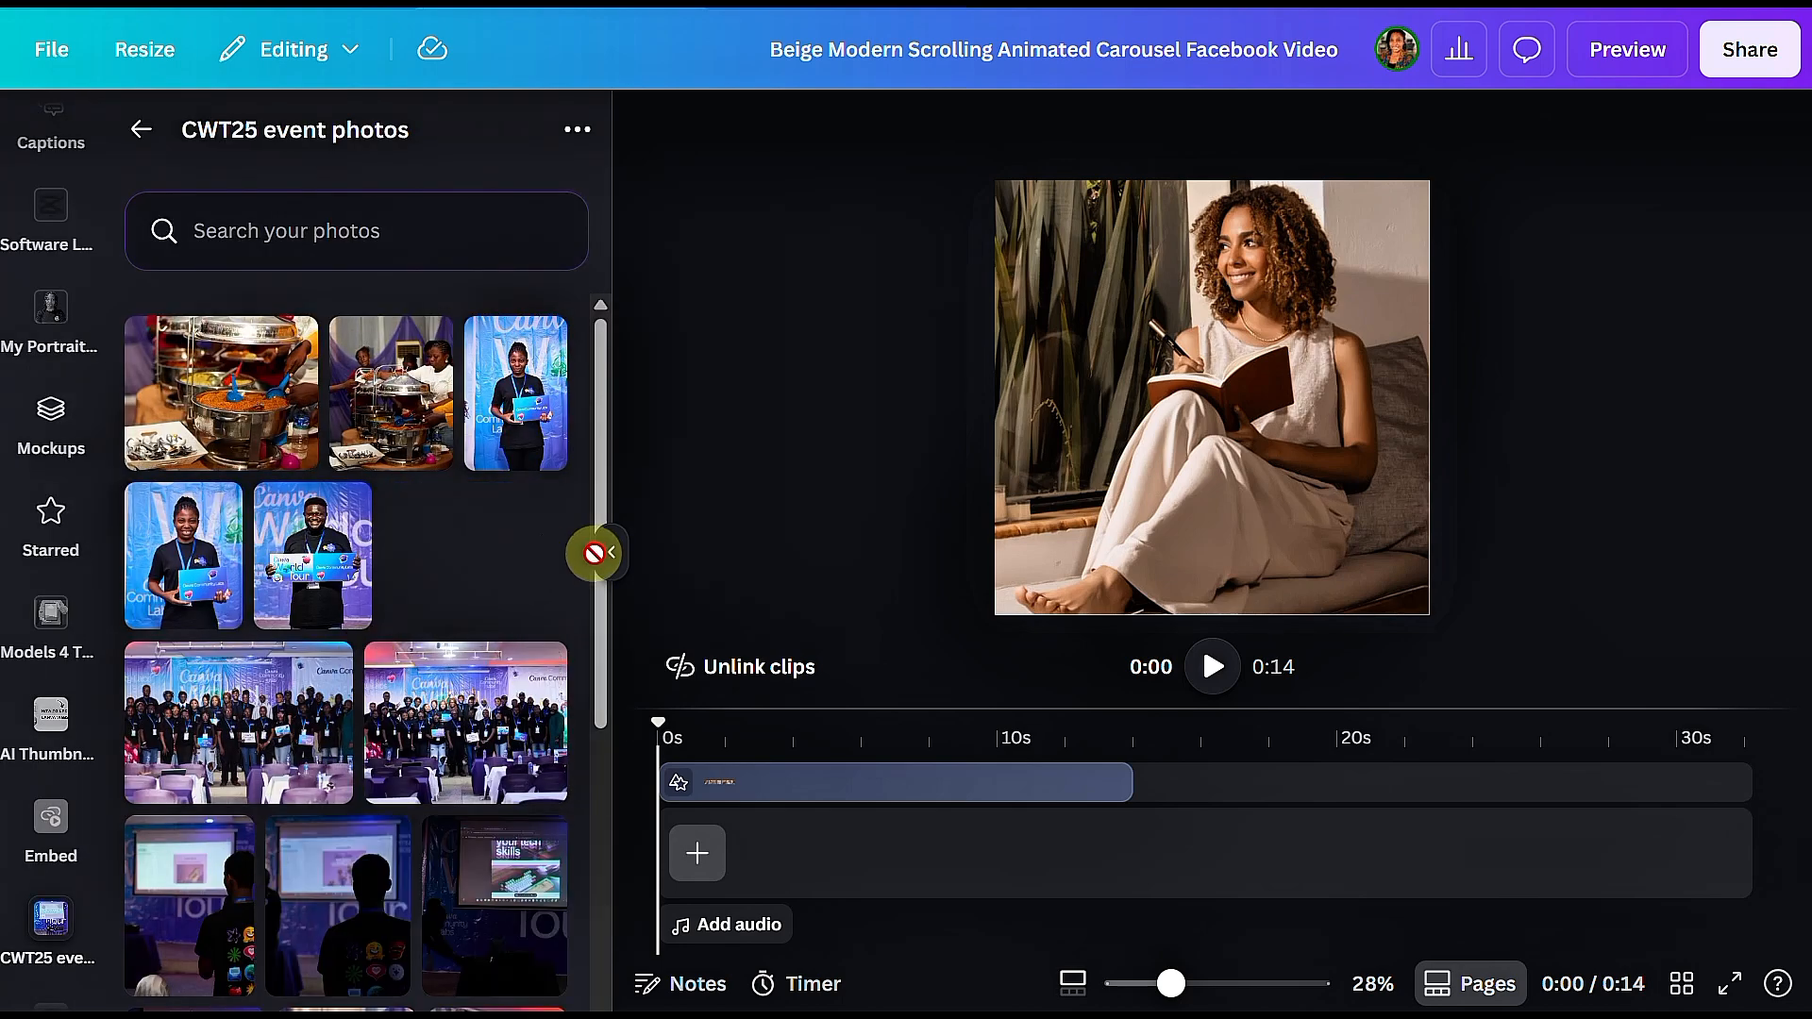
mouse_move(970, 532)
mouse_down()
mouse_move(1011, 510)
mouse_move(959, 519)
mouse_up()
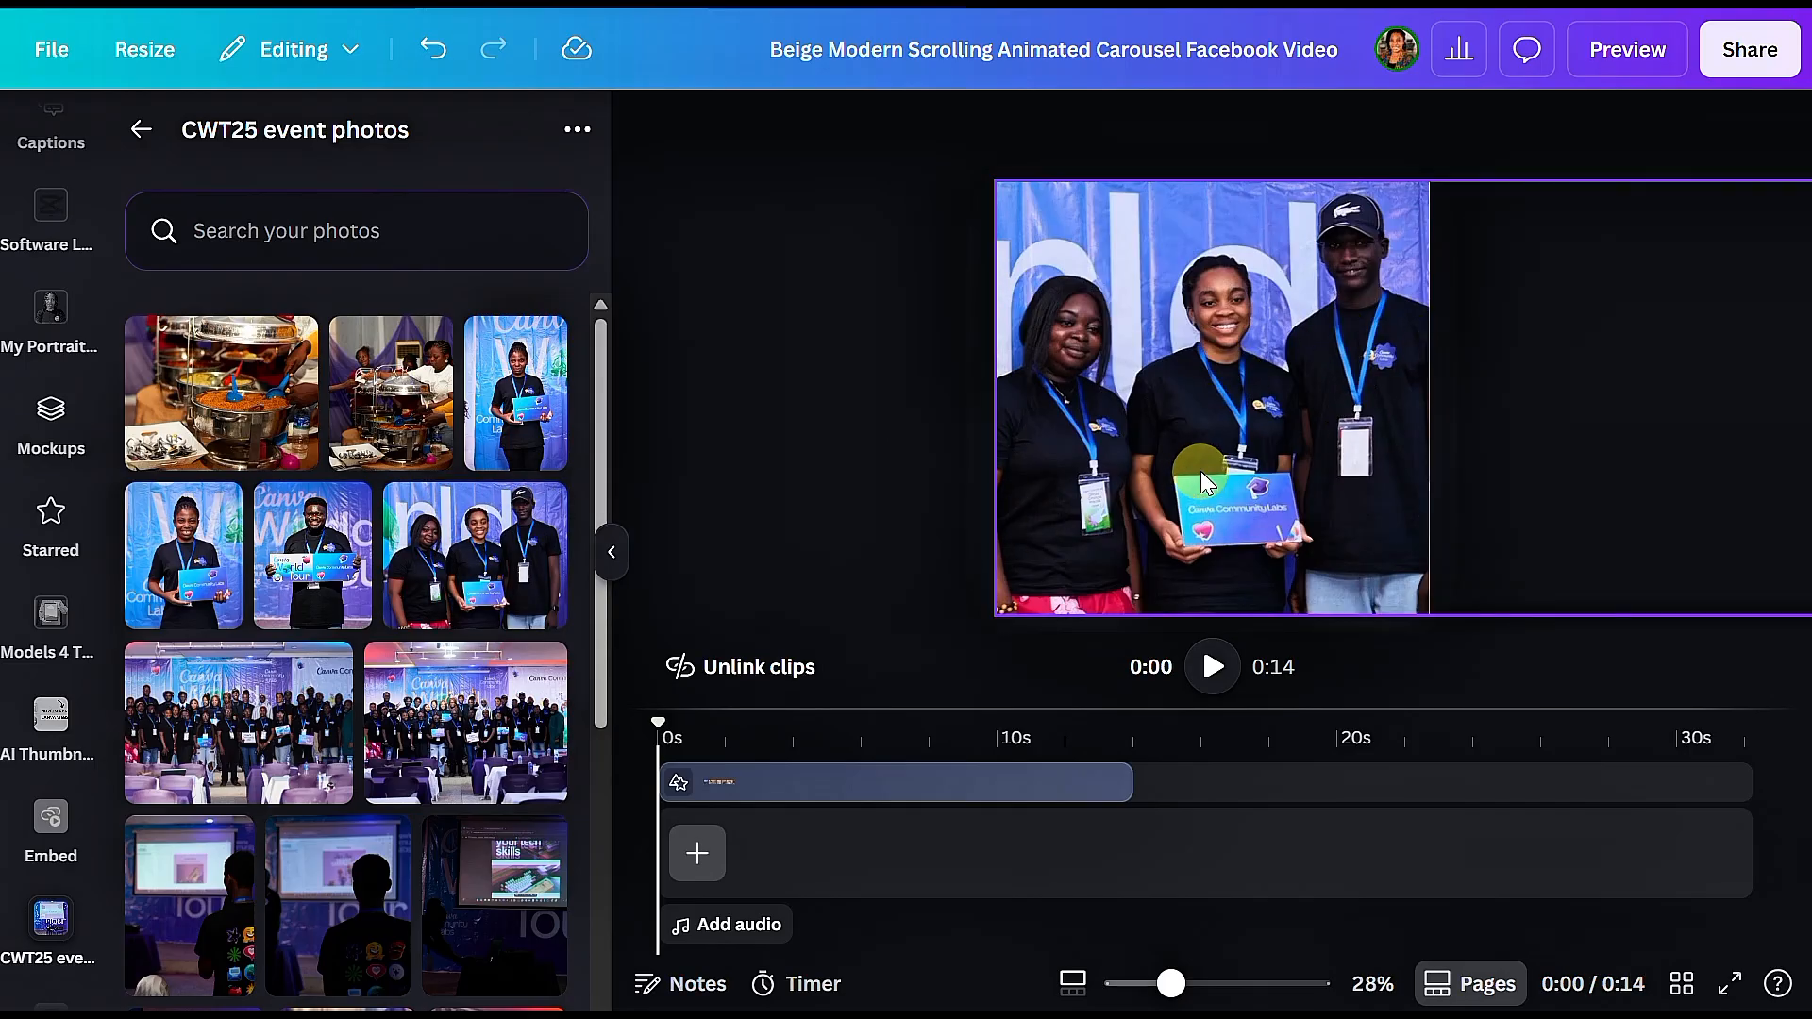
Step: Shift the grouped photo strip left until the second frame, the laughing woman with a cup, fills most of the canvas
click(1084, 496)
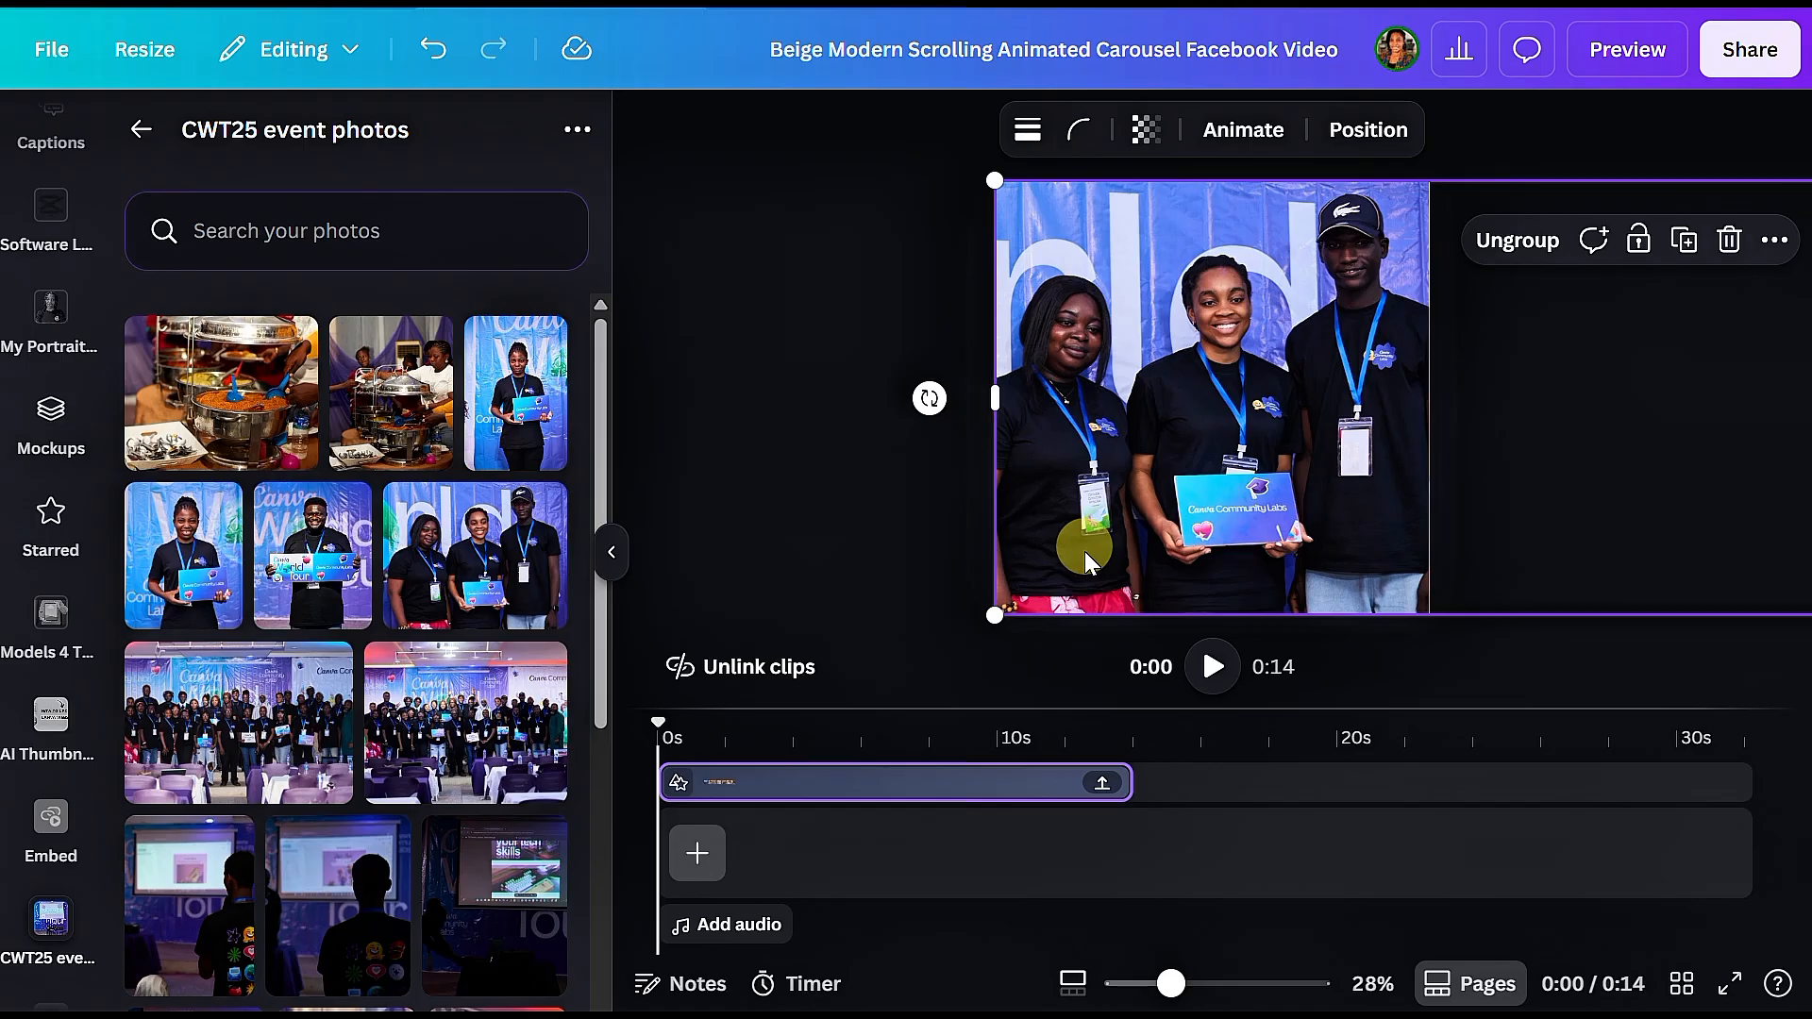
key(shift+Left)
key(shift+Left)
key(shift+Left)
key(shift+Left)
key(shift+Left)
key(shift+Left)
key(shift+Left)
key(shift+Left)
key(shift+Left)
key(shift+Left)
key(shift+Left)
key(shift+Left)
key(shift+Left)
key(shift+Left)
key(shift+Left)
key(shift+Left)
key(shift+Left)
key(shift+Left)
key(shift+Left)
key(shift+Left)
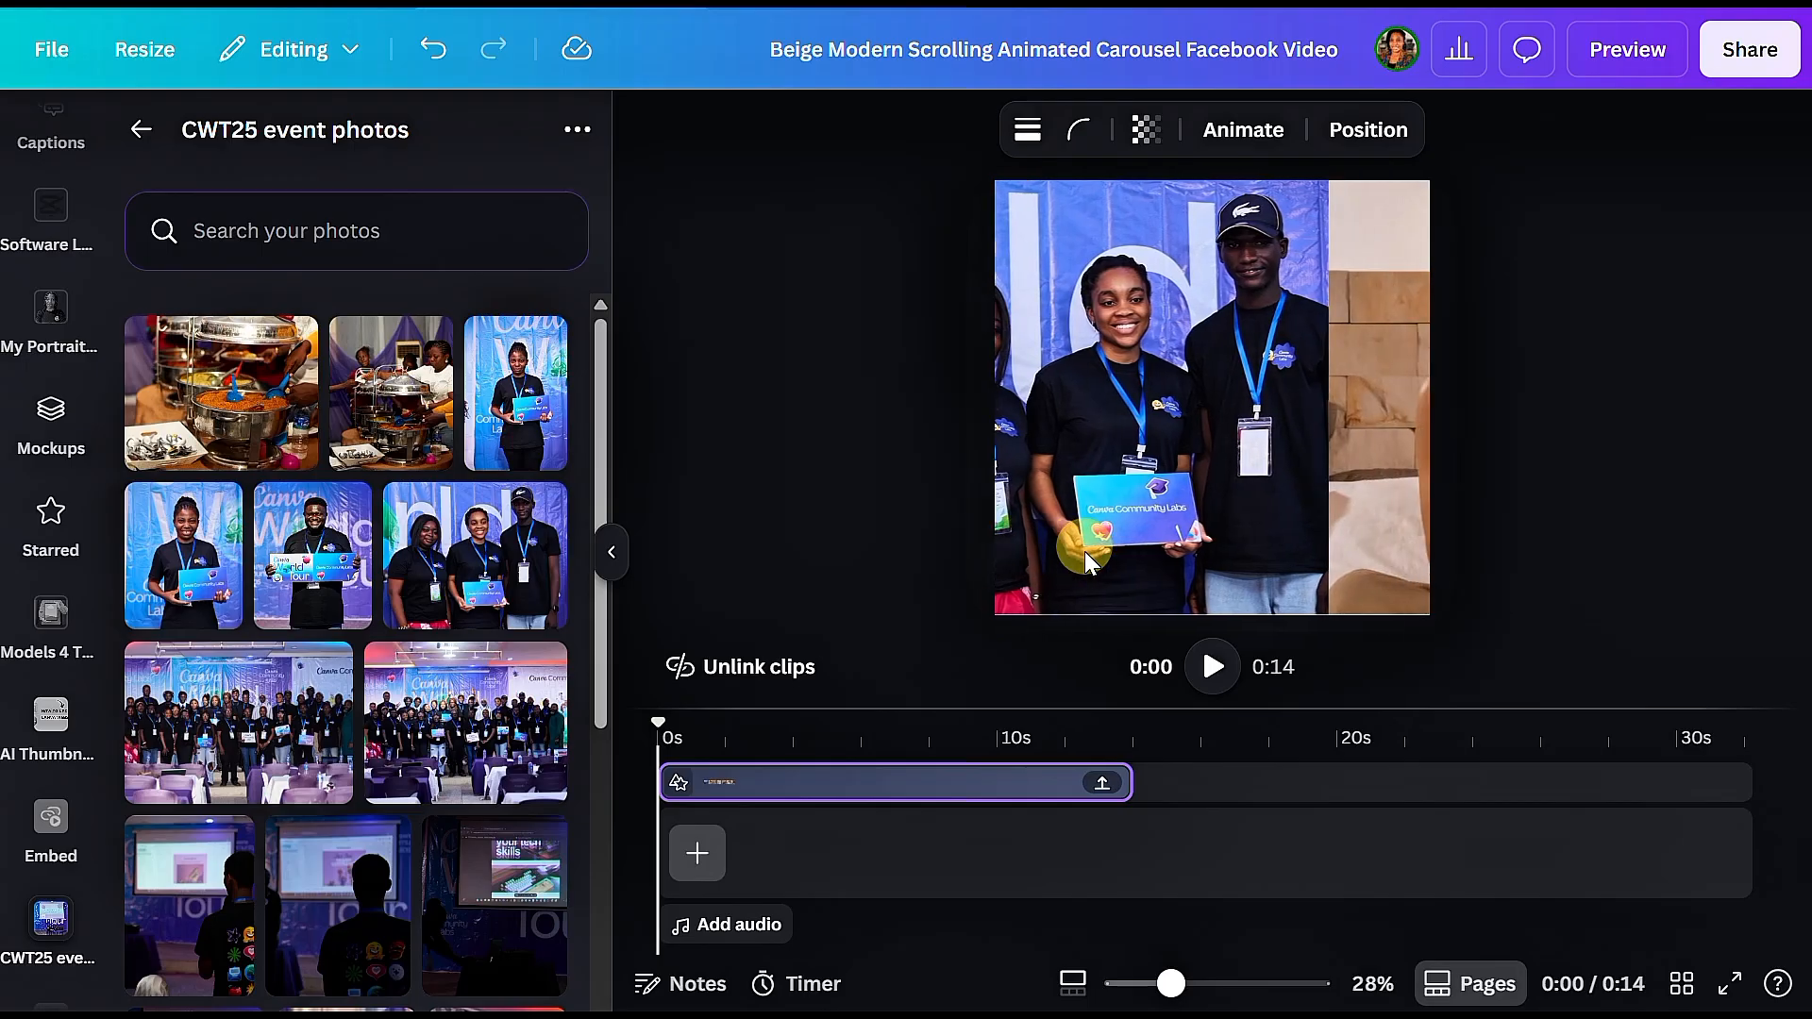
key(shift+Left)
key(shift+Left)
key(shift+Left)
key(shift+Left)
key(shift+Left)
key(shift+Left)
key(shift+Left)
key(shift+Left)
key(shift+Left)
key(shift+Left)
key(shift+Left)
key(shift+Left)
key(shift+Left)
key(shift+Left)
key(shift+Left)
key(shift+Left)
key(shift+Left)
key(shift+Left)
key(shift+Left)
key(shift+Left)
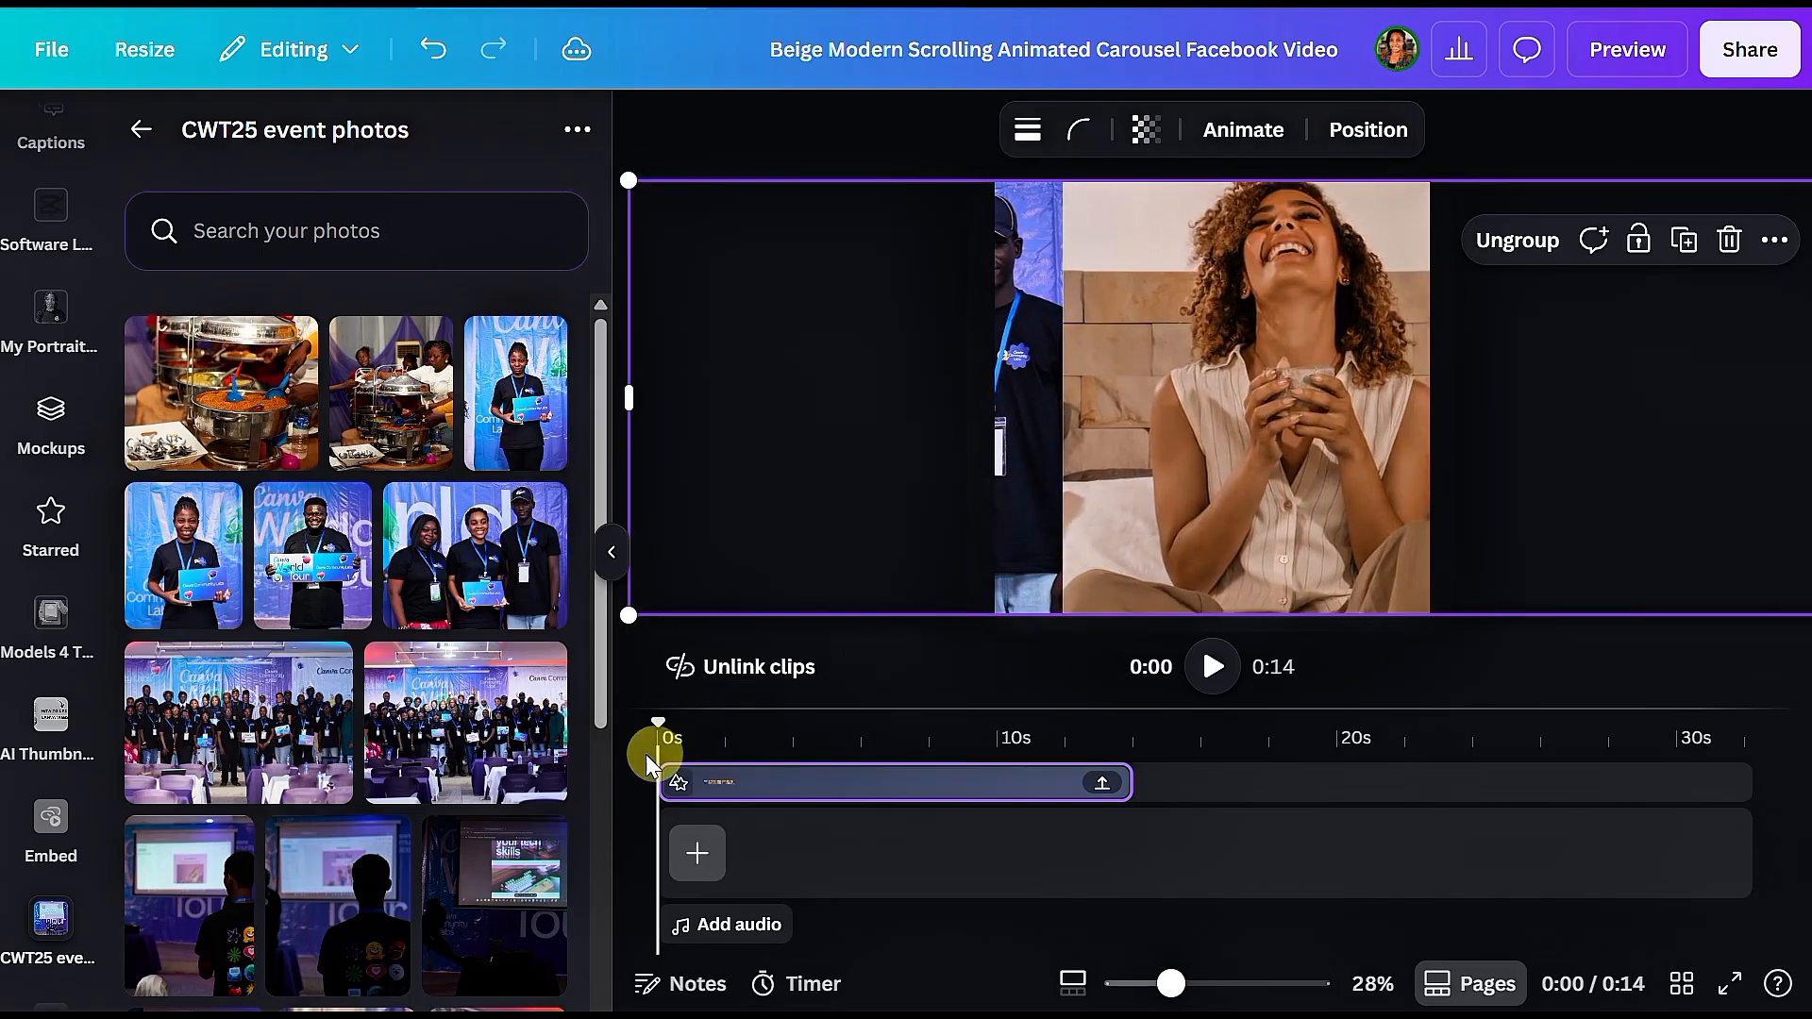
Step: Replace the laughing woman's image with the wide event group photo taken behind the purple tables
scroll(513, 751, down, 5)
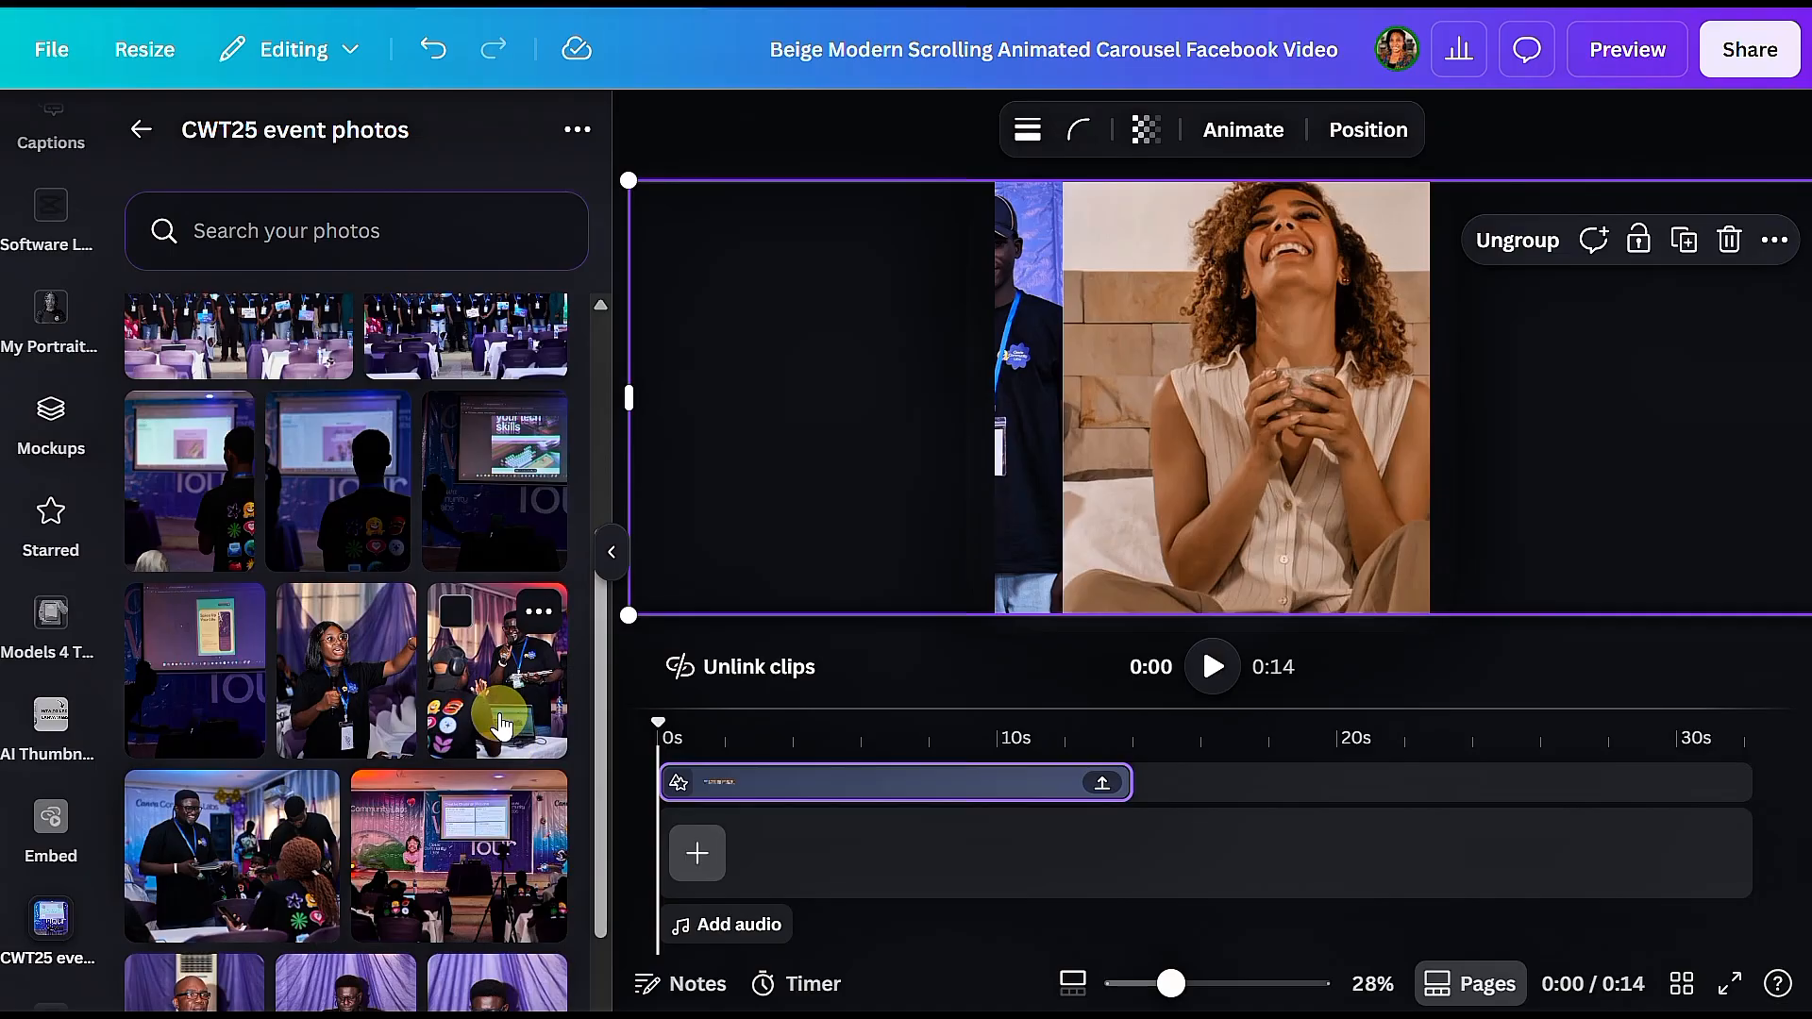
scroll(496, 661, up, 2)
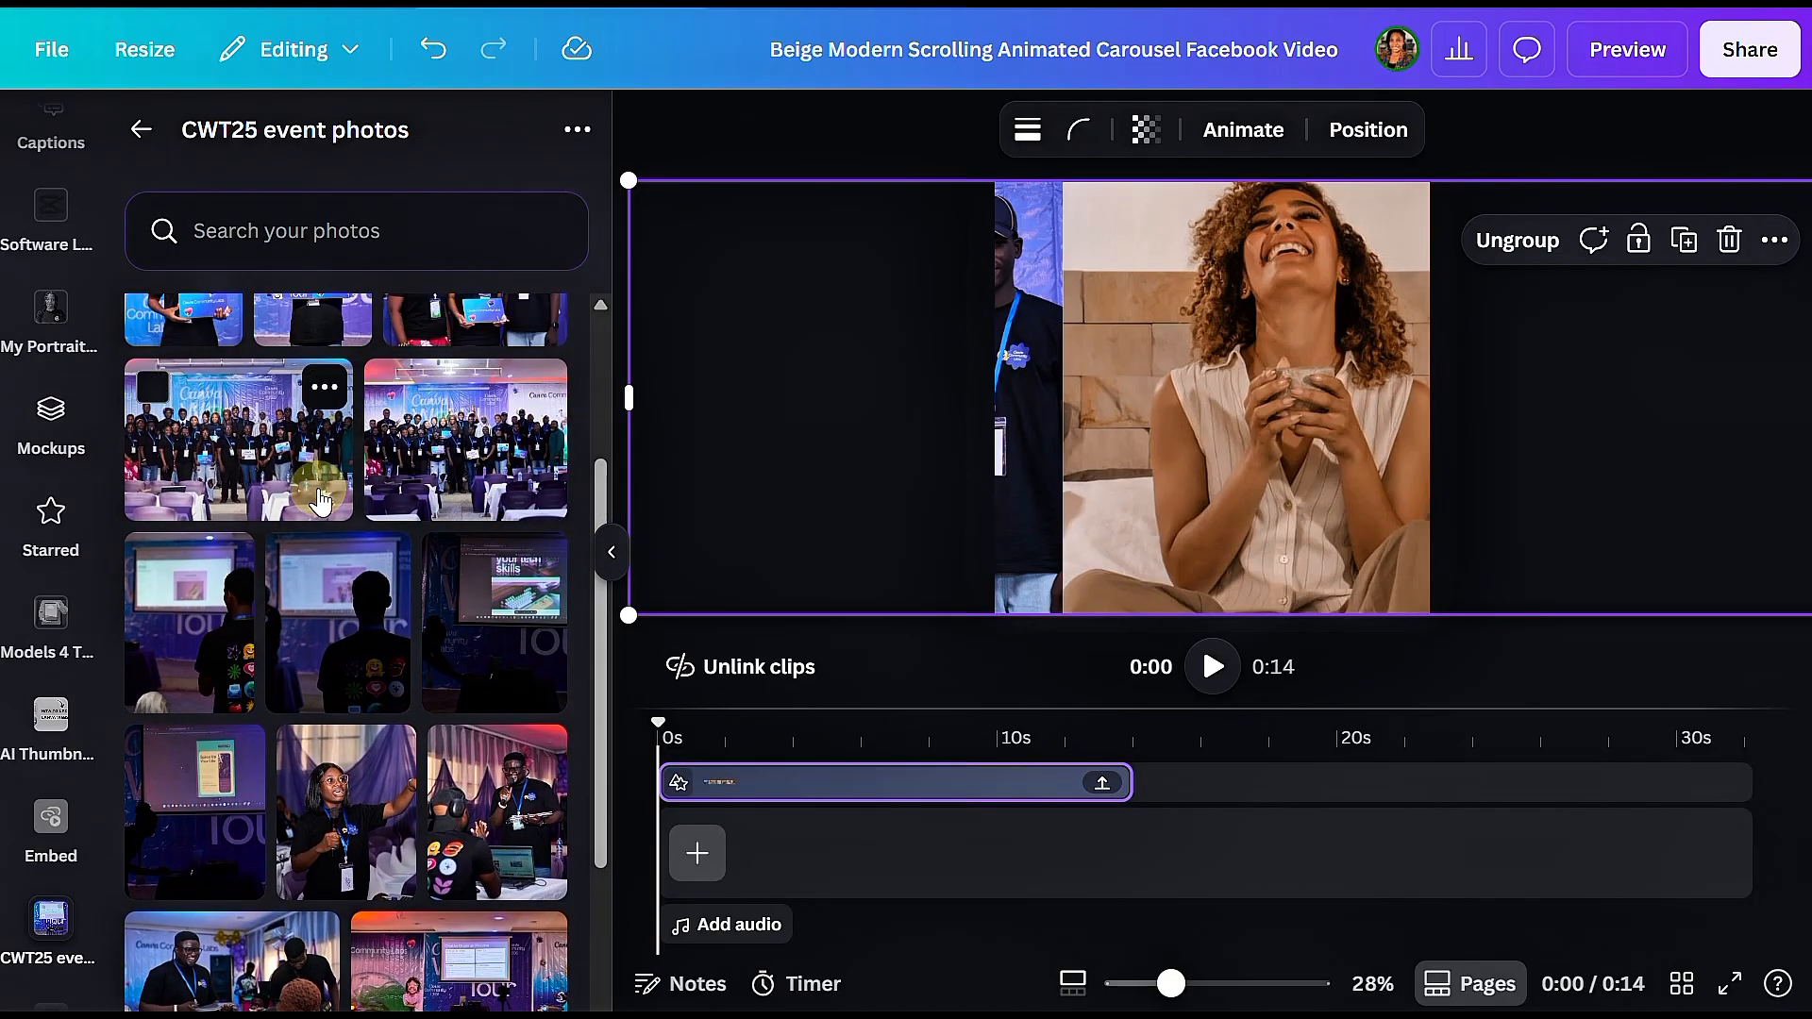
drag(319, 500, 1099, 425)
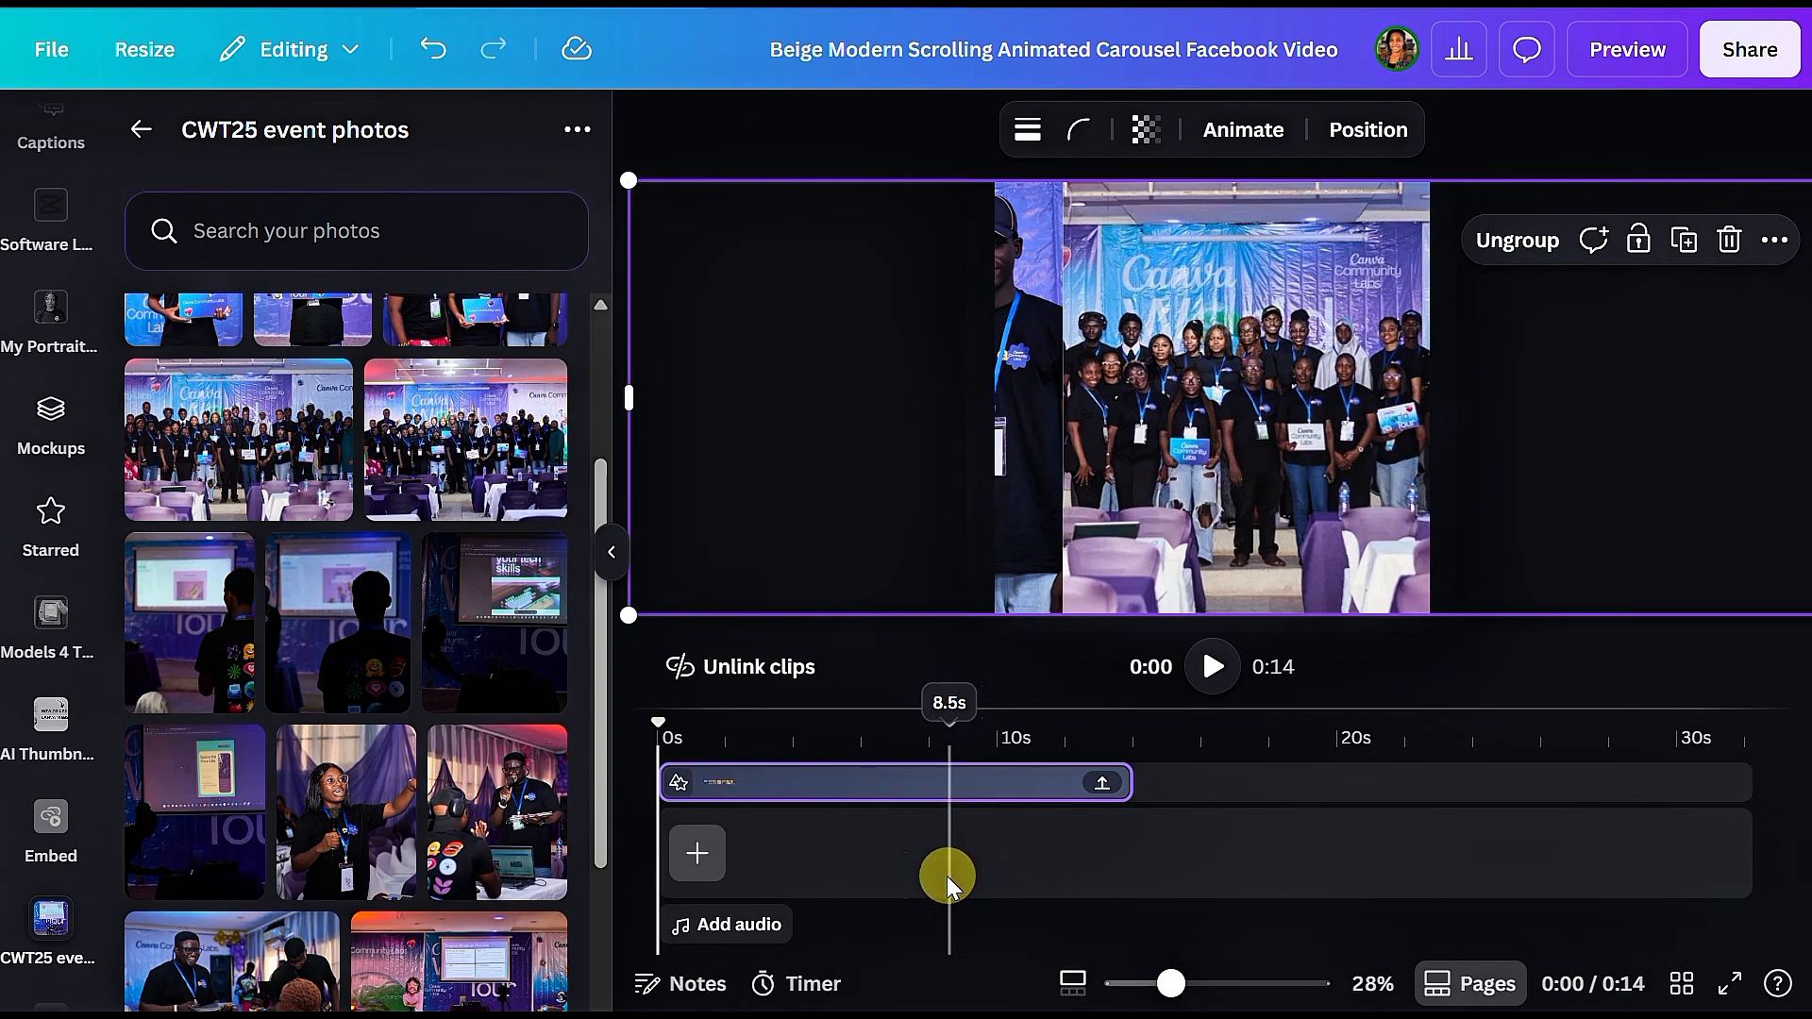
Step: Move the grouped photo strip further left until the woman reading in bed and the bathroom mirror frames are both on the canvas
click(887, 140)
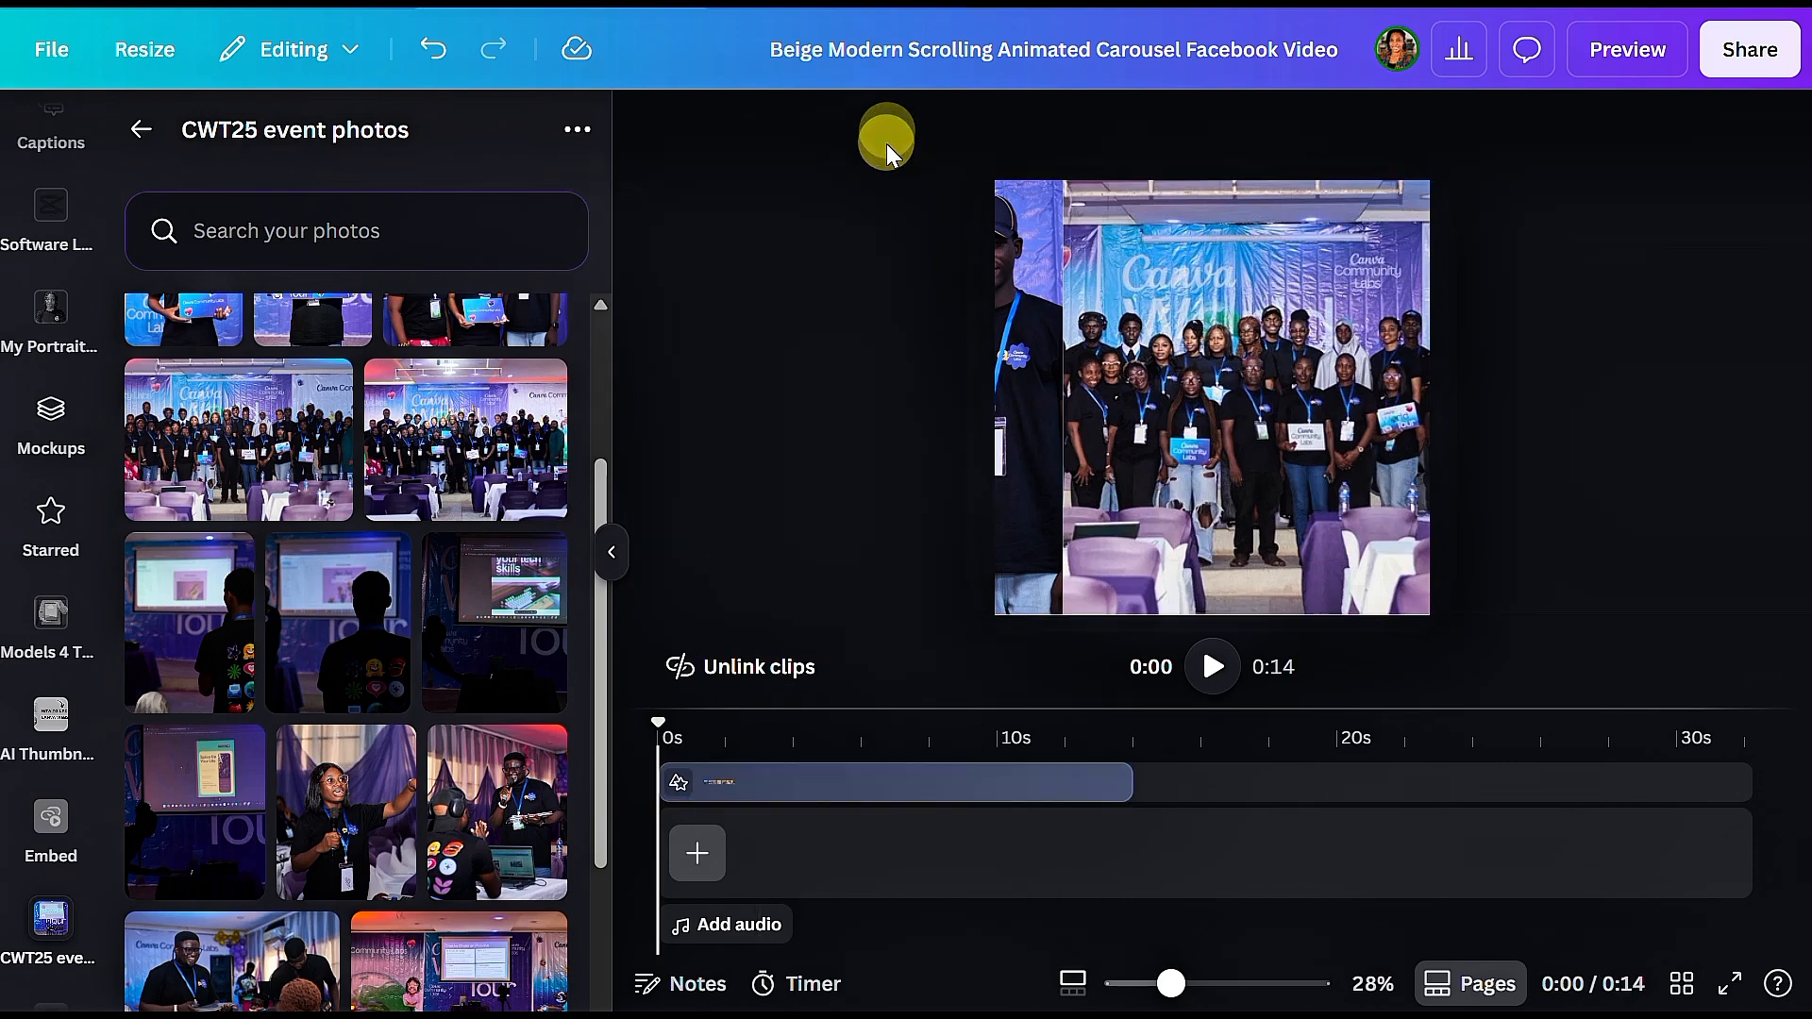
click(1063, 276)
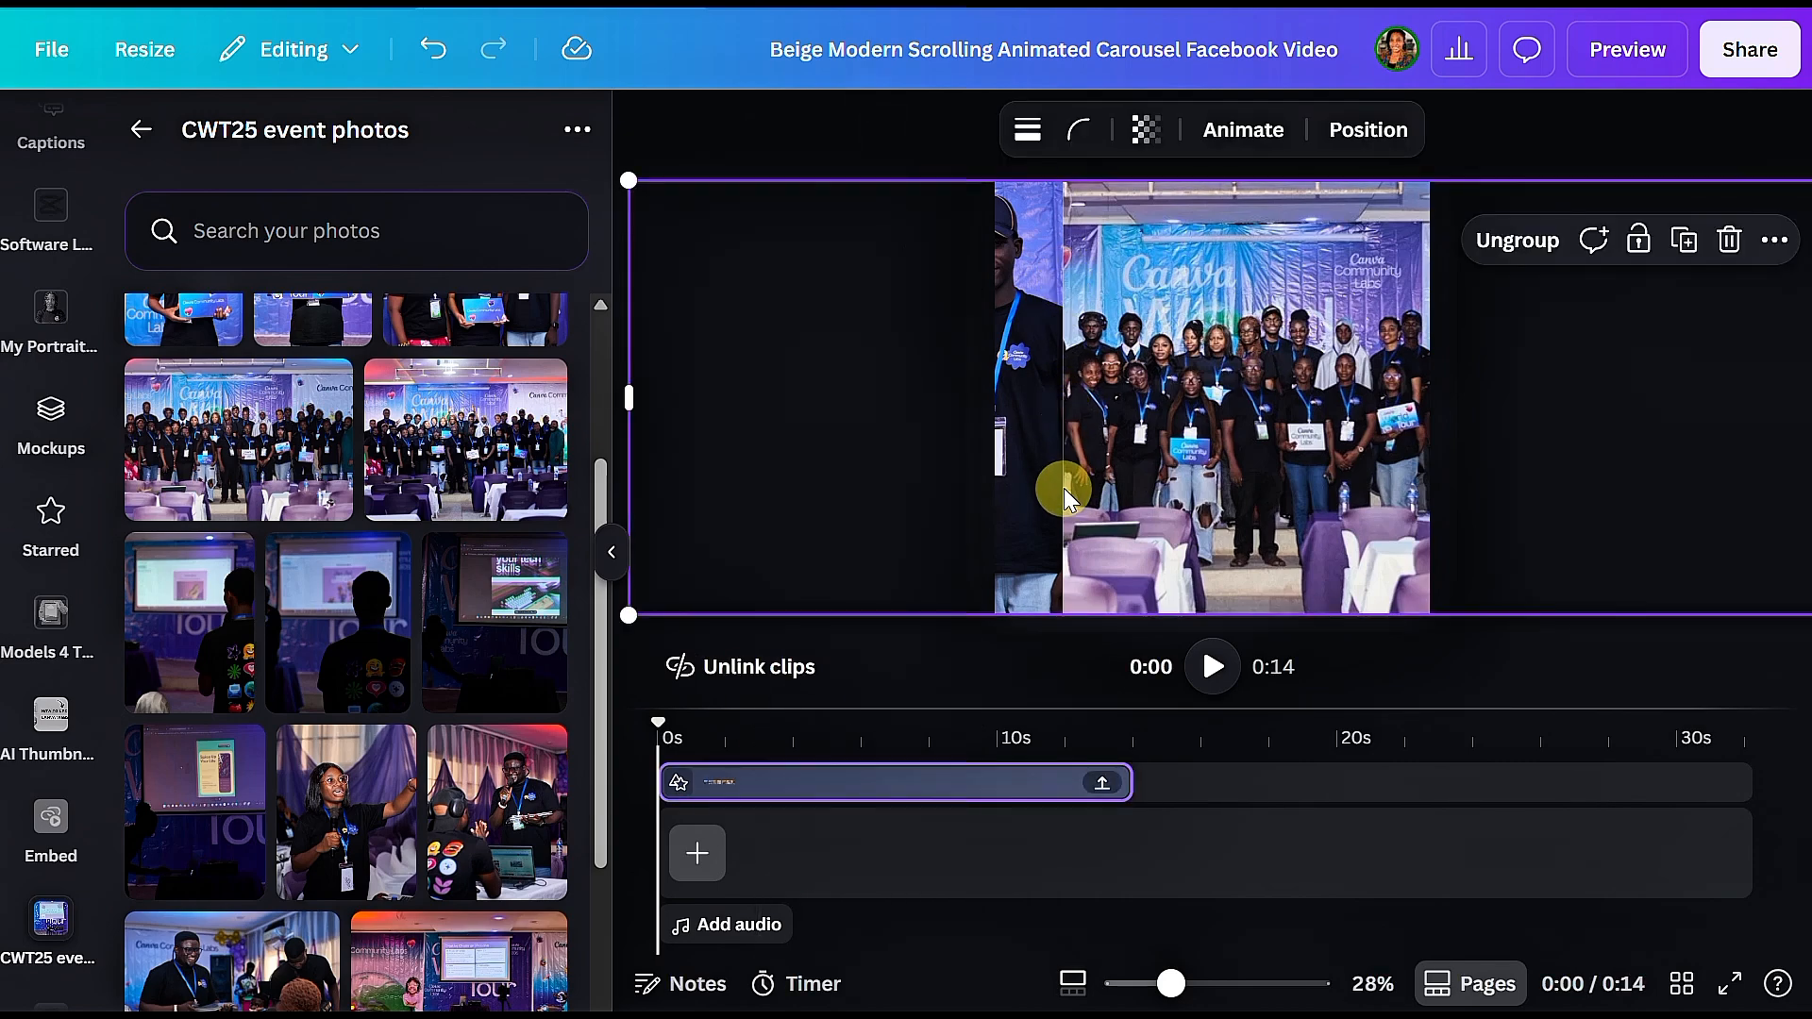
key(shift+Left)
key(shift+Left)
key(shift+Left)
key(shift+Left)
key(shift+Left)
key(shift+Left)
key(shift+Left)
key(shift+Left)
key(shift+Left)
key(shift+Left)
key(shift+Left)
key(shift+Left)
key(shift+Left)
key(shift+Left)
key(shift+Left)
key(shift+Left)
key(shift+Left)
key(shift+Left)
key(shift+Left)
key(shift+Left)
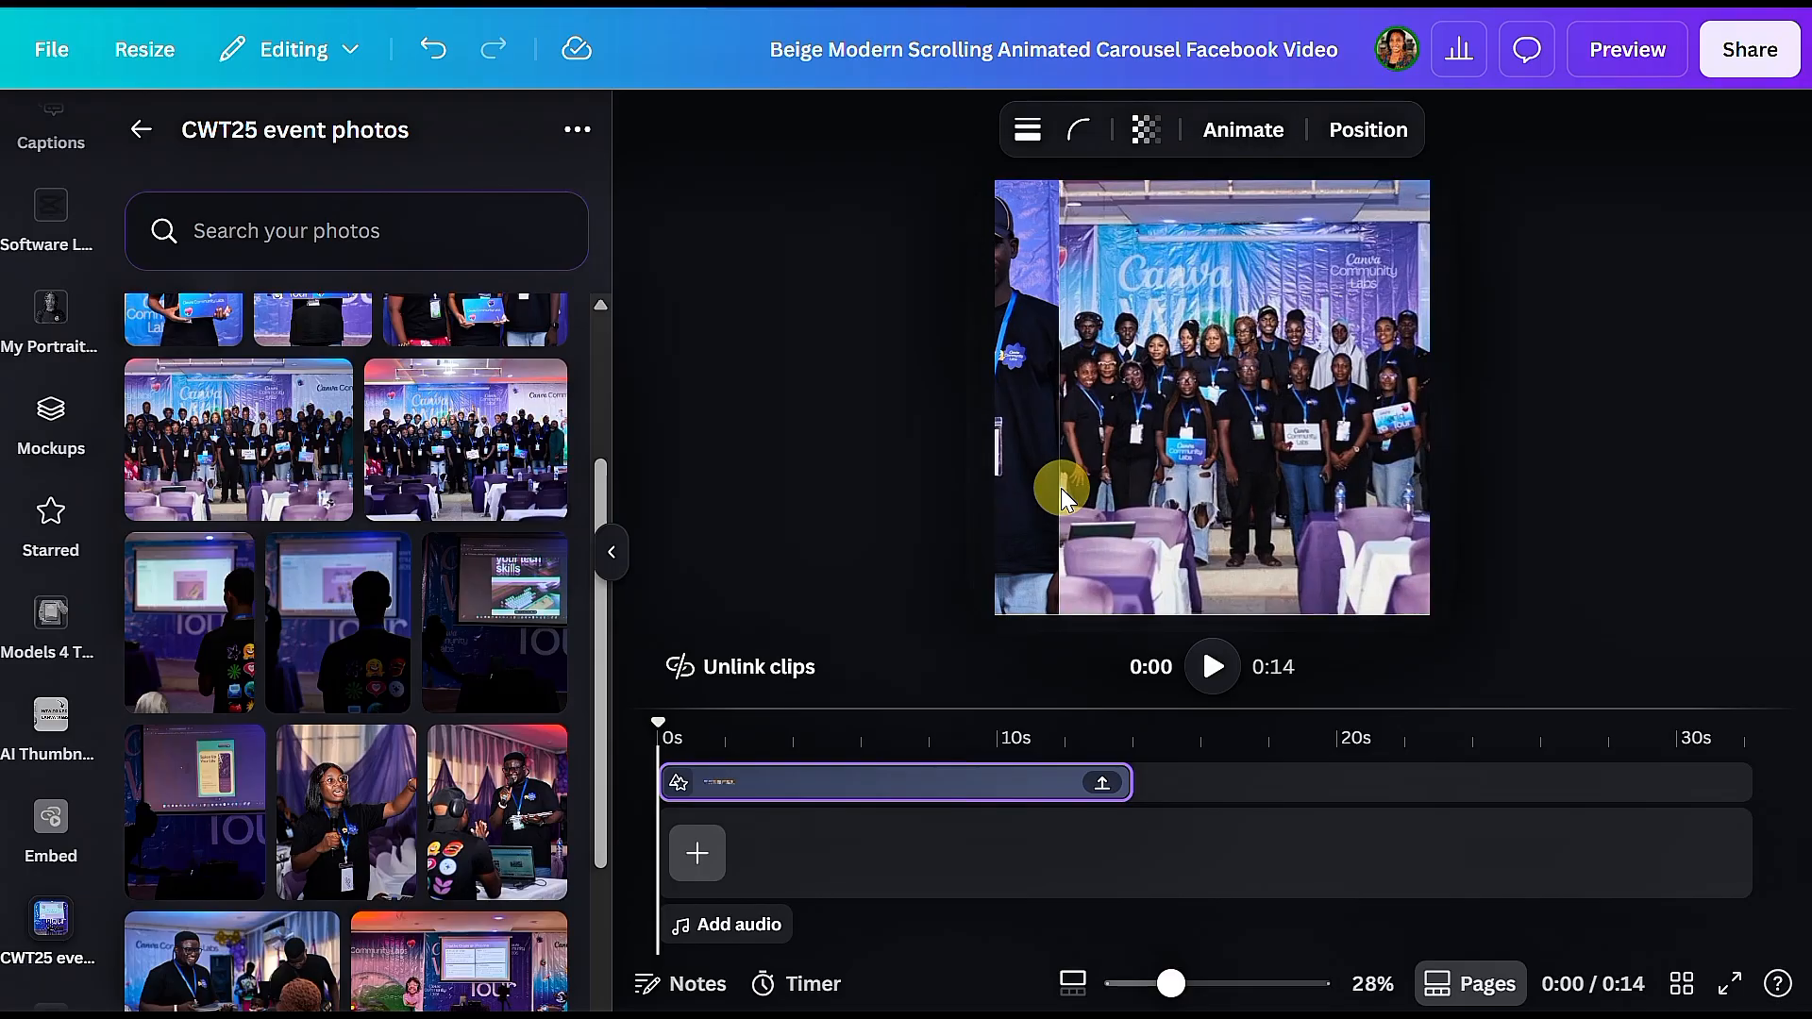
key(shift+Left)
key(shift+Left)
key(shift+Left)
key(shift+Left)
key(shift+Left)
key(shift+Left)
key(shift+Left)
key(shift+Left)
key(shift+Left)
key(shift+Left)
key(shift+Left)
key(shift+Left)
key(shift+Left)
key(shift+Left)
key(shift+Left)
key(shift+Left)
key(shift+Left)
key(shift+Left)
key(shift+Left)
key(shift+Left)
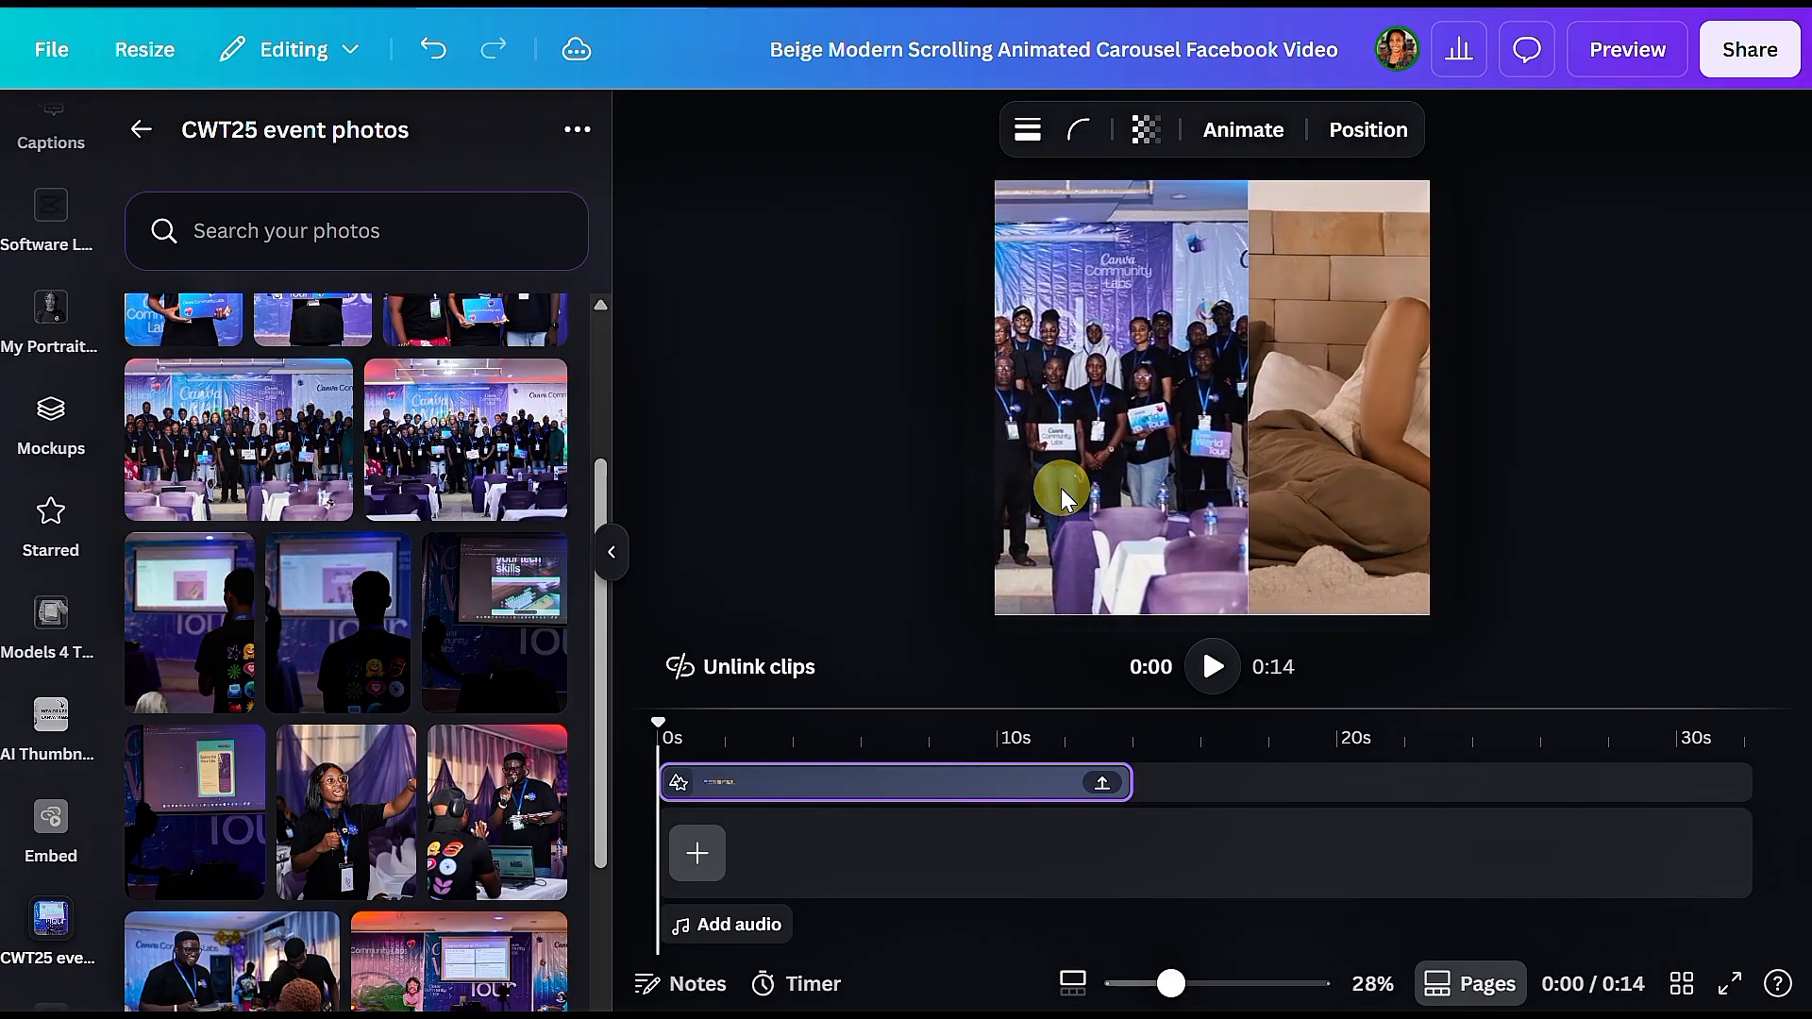
key(shift+Left)
key(shift+Left)
key(shift+Left)
key(shift+Left)
key(shift+Left)
key(shift+Left)
key(shift+Left)
key(shift+Left)
key(shift+Left)
key(shift+Left)
key(shift+Left)
key(shift+Left)
key(shift+Left)
key(shift+Left)
key(shift+Left)
key(shift+Left)
key(shift+Left)
key(shift+Left)
key(shift+Left)
key(shift+Left)
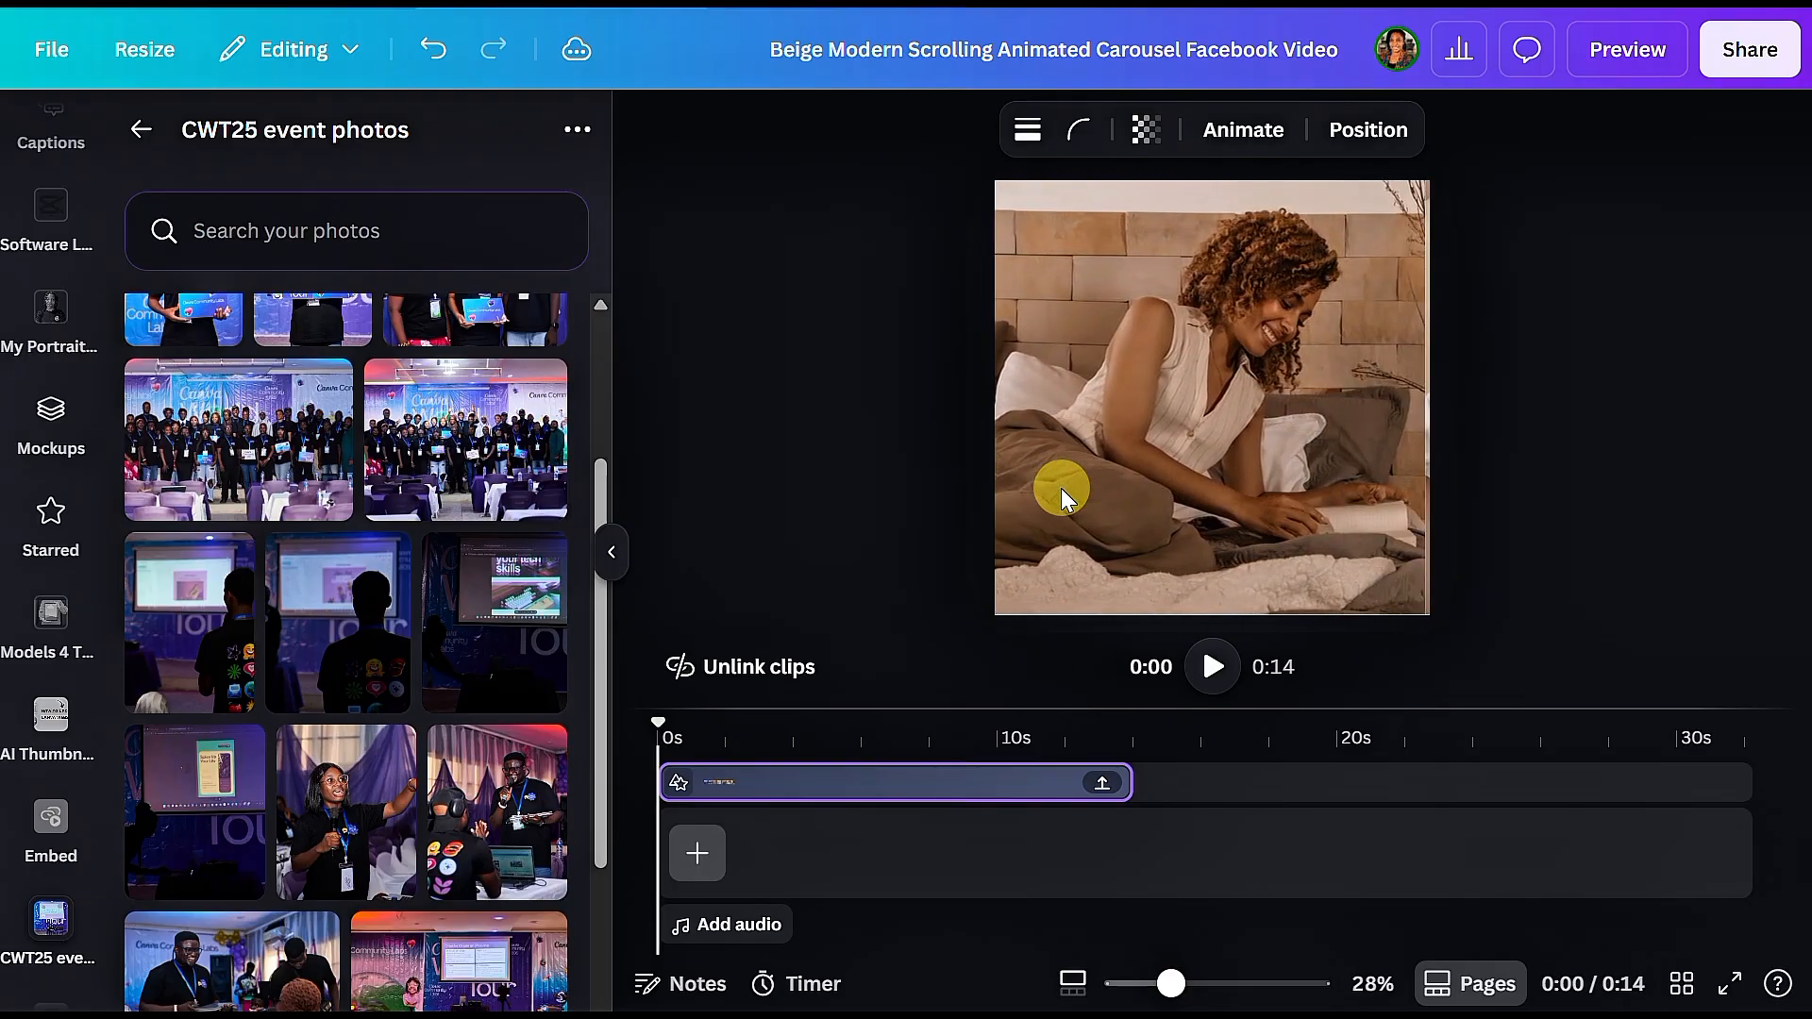
key(shift+Left)
key(shift+Left)
key(shift+Left)
key(shift+Left)
key(shift+Left)
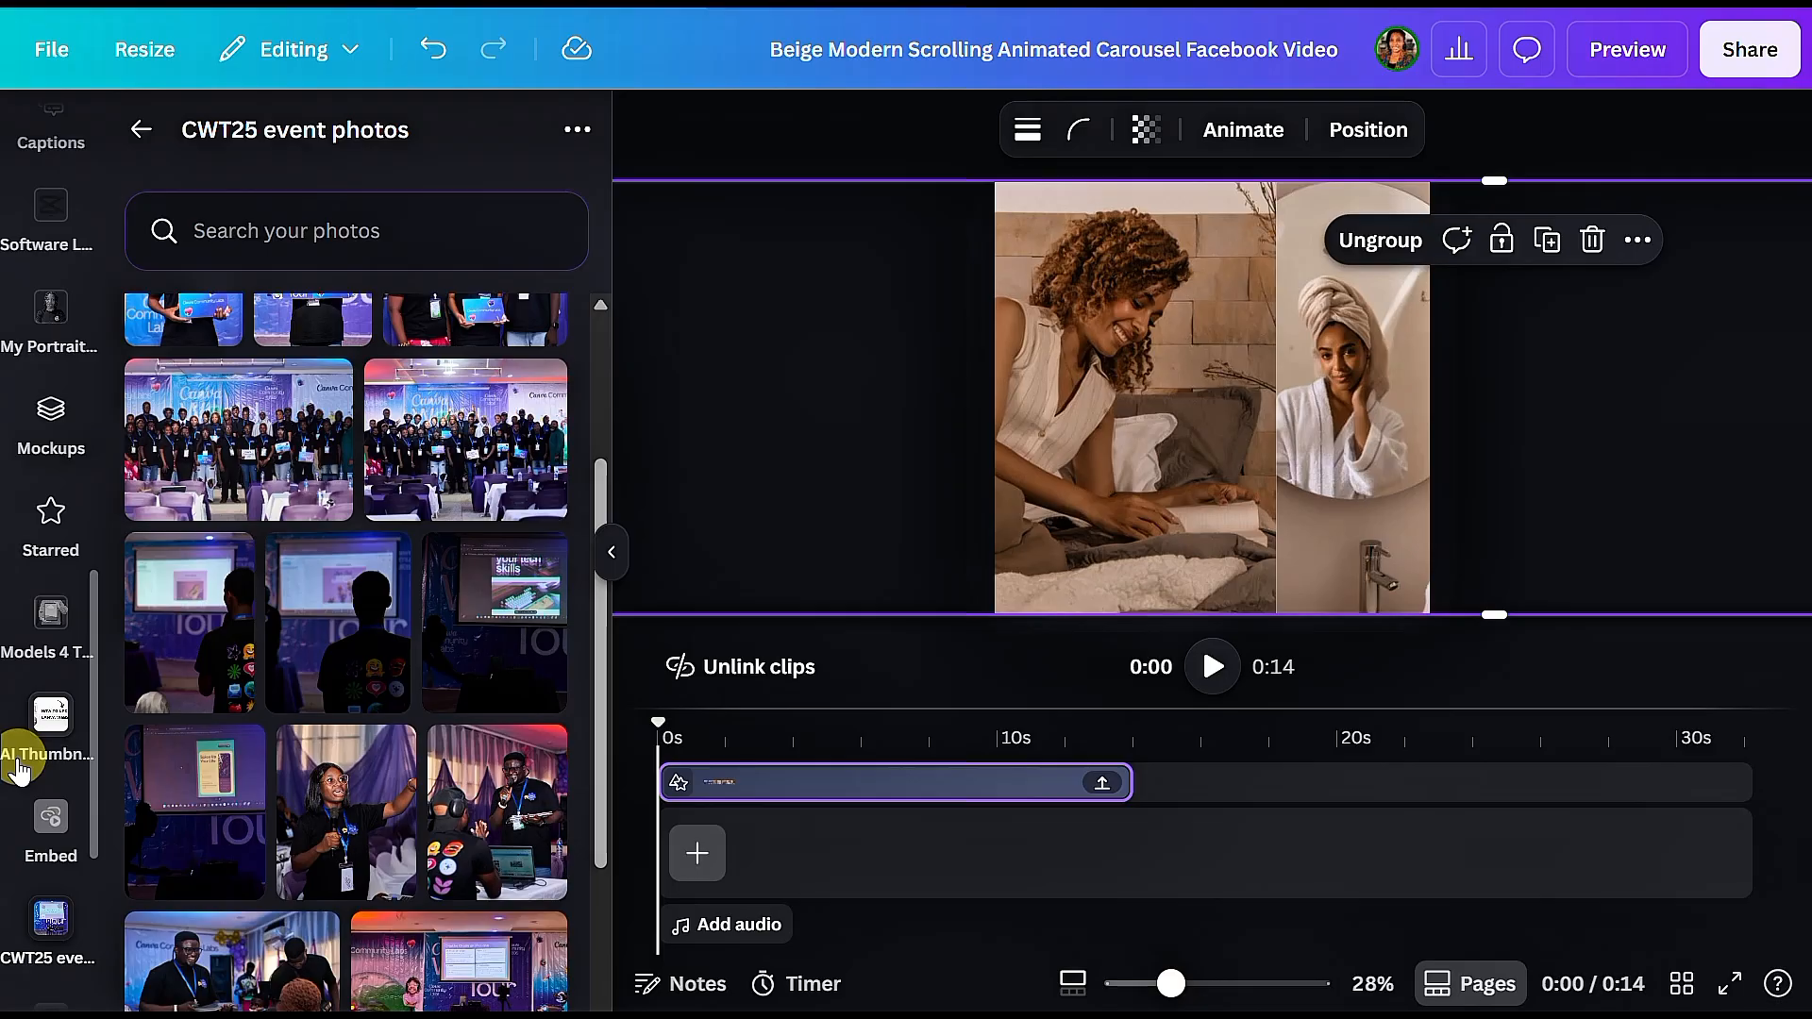
Step: Replace the image of the woman reading in bed with a full-length group photo in front of the Canva backdrop
scroll(276, 697, down, 10)
drag(276, 697, 564, 648)
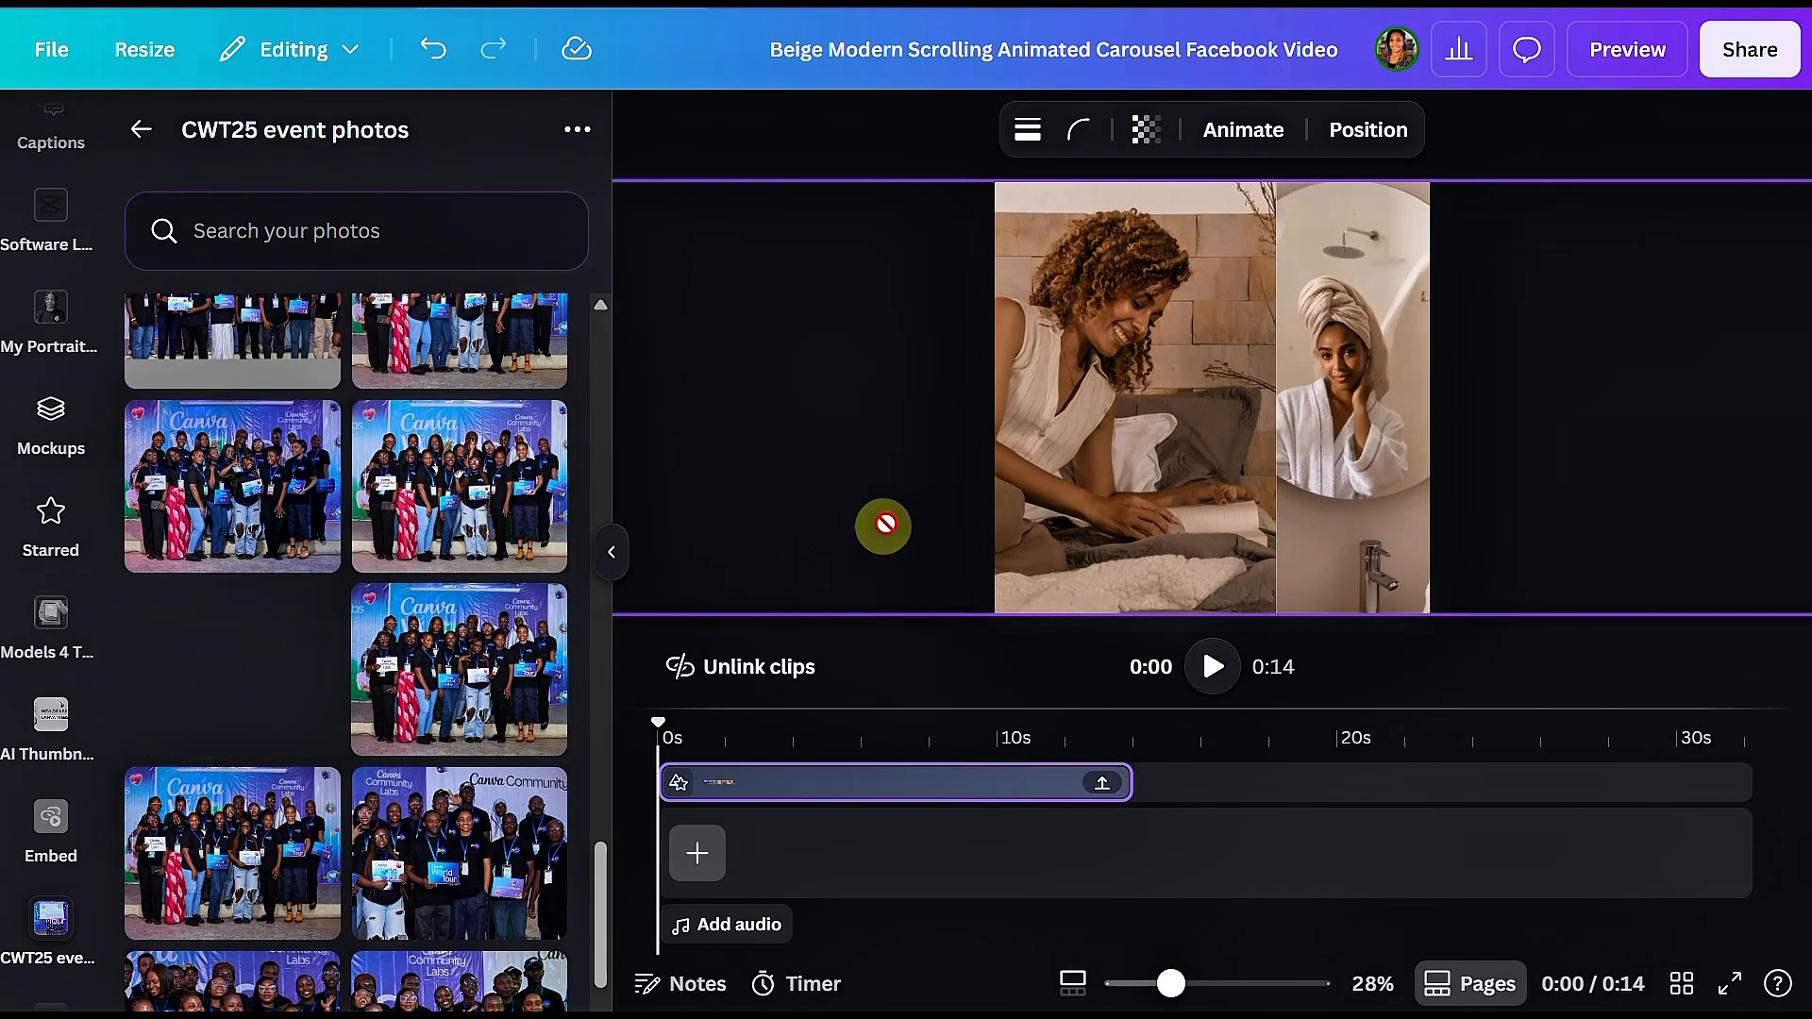
drag(886, 525, 1007, 408)
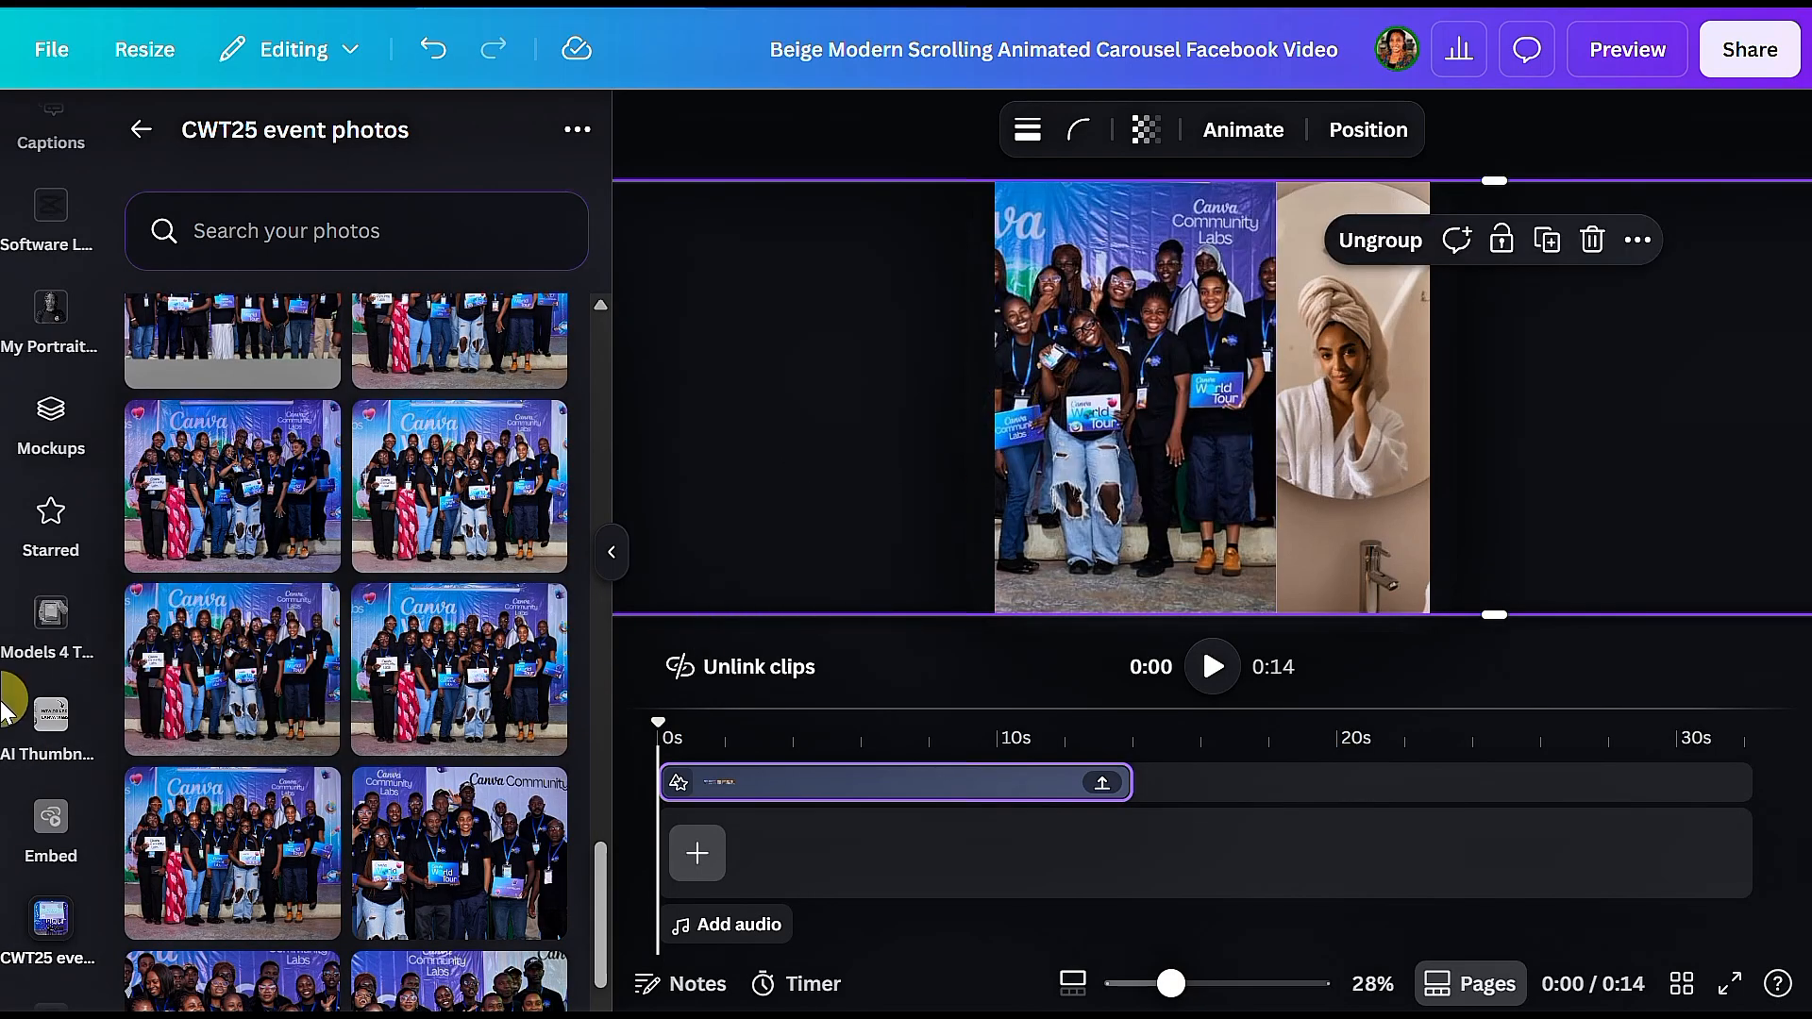
Step: Replace the bathroom mirror image with an event photo of the group standing in a row
scroll(321, 463, up, 5)
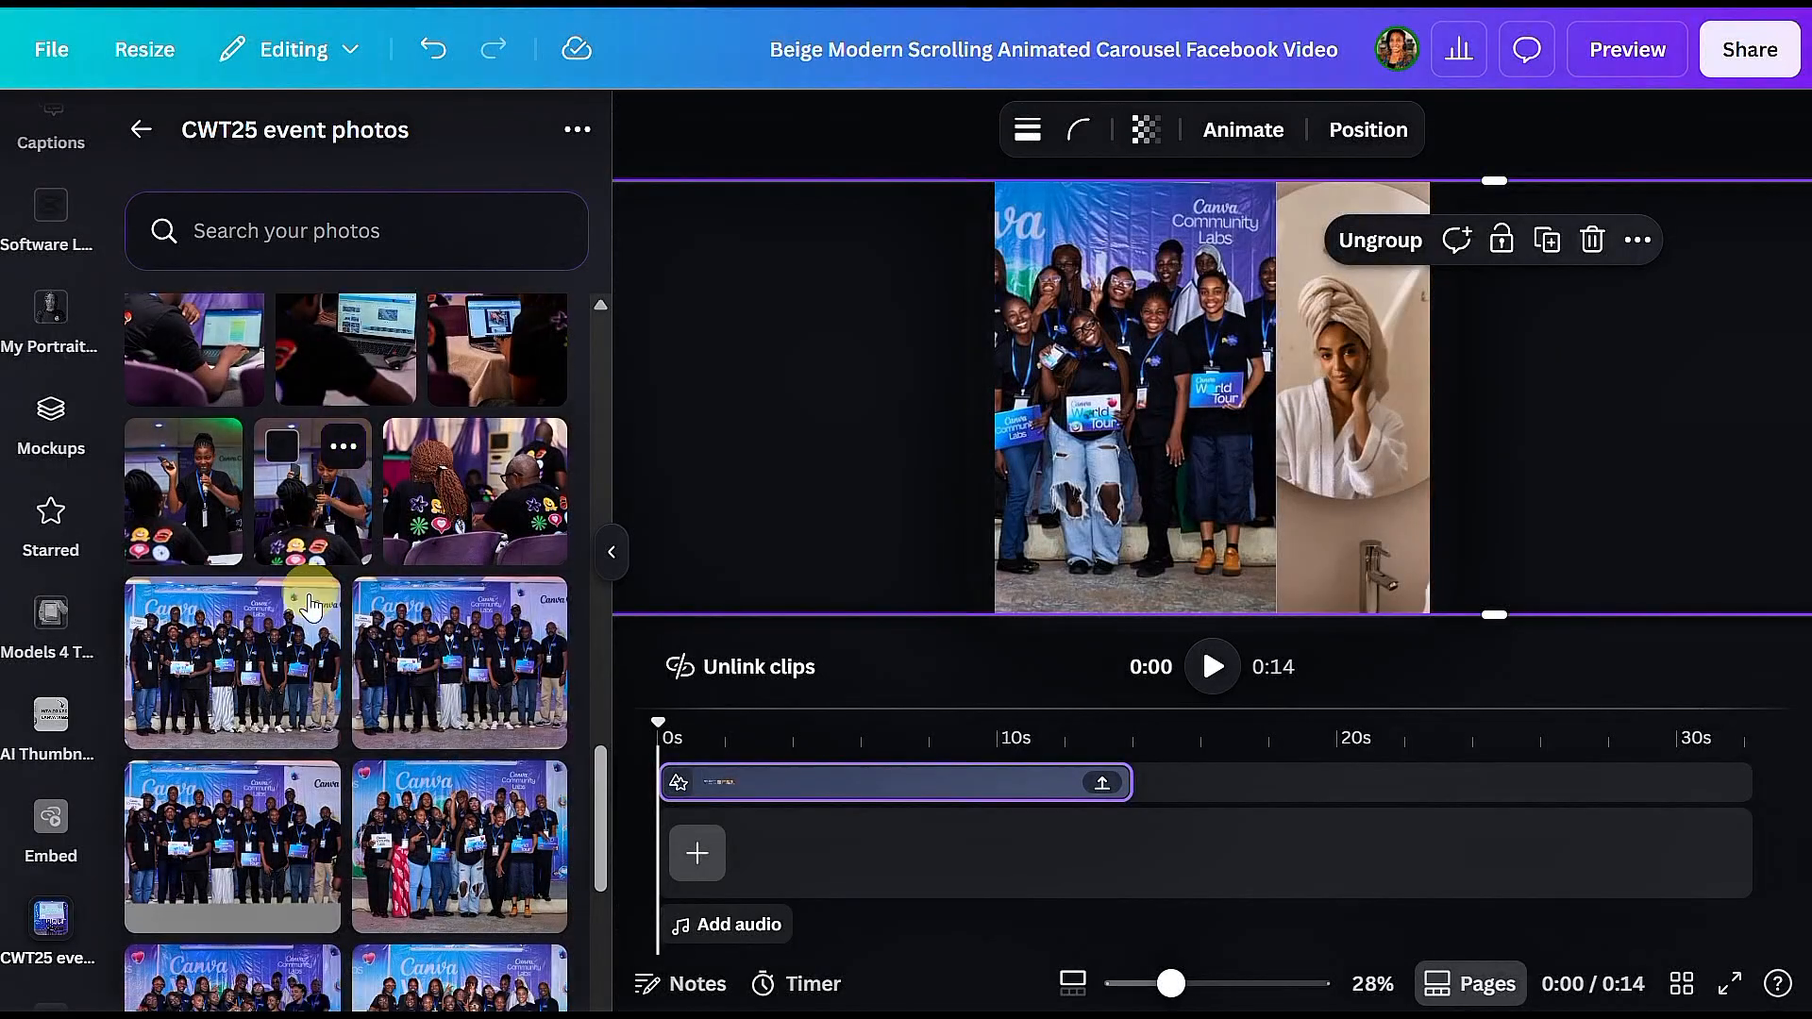
scroll(310, 607, down, 1)
drag(269, 554, 1293, 491)
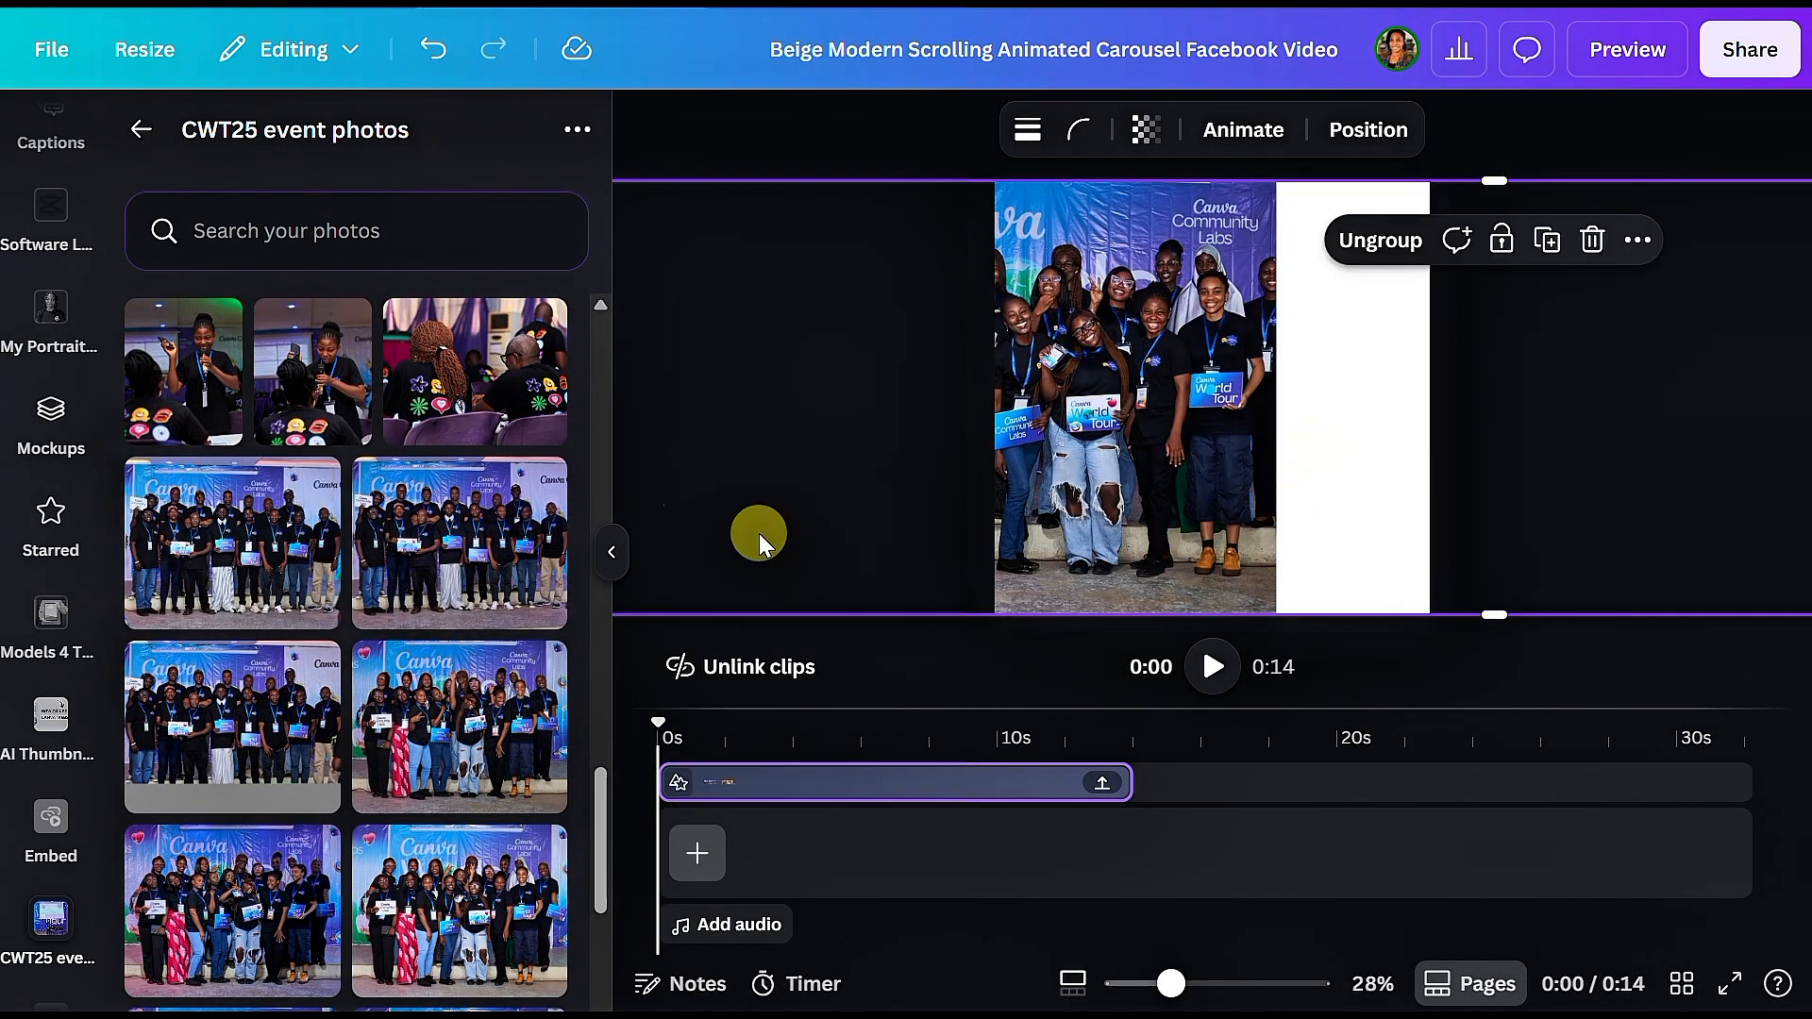
click(804, 130)
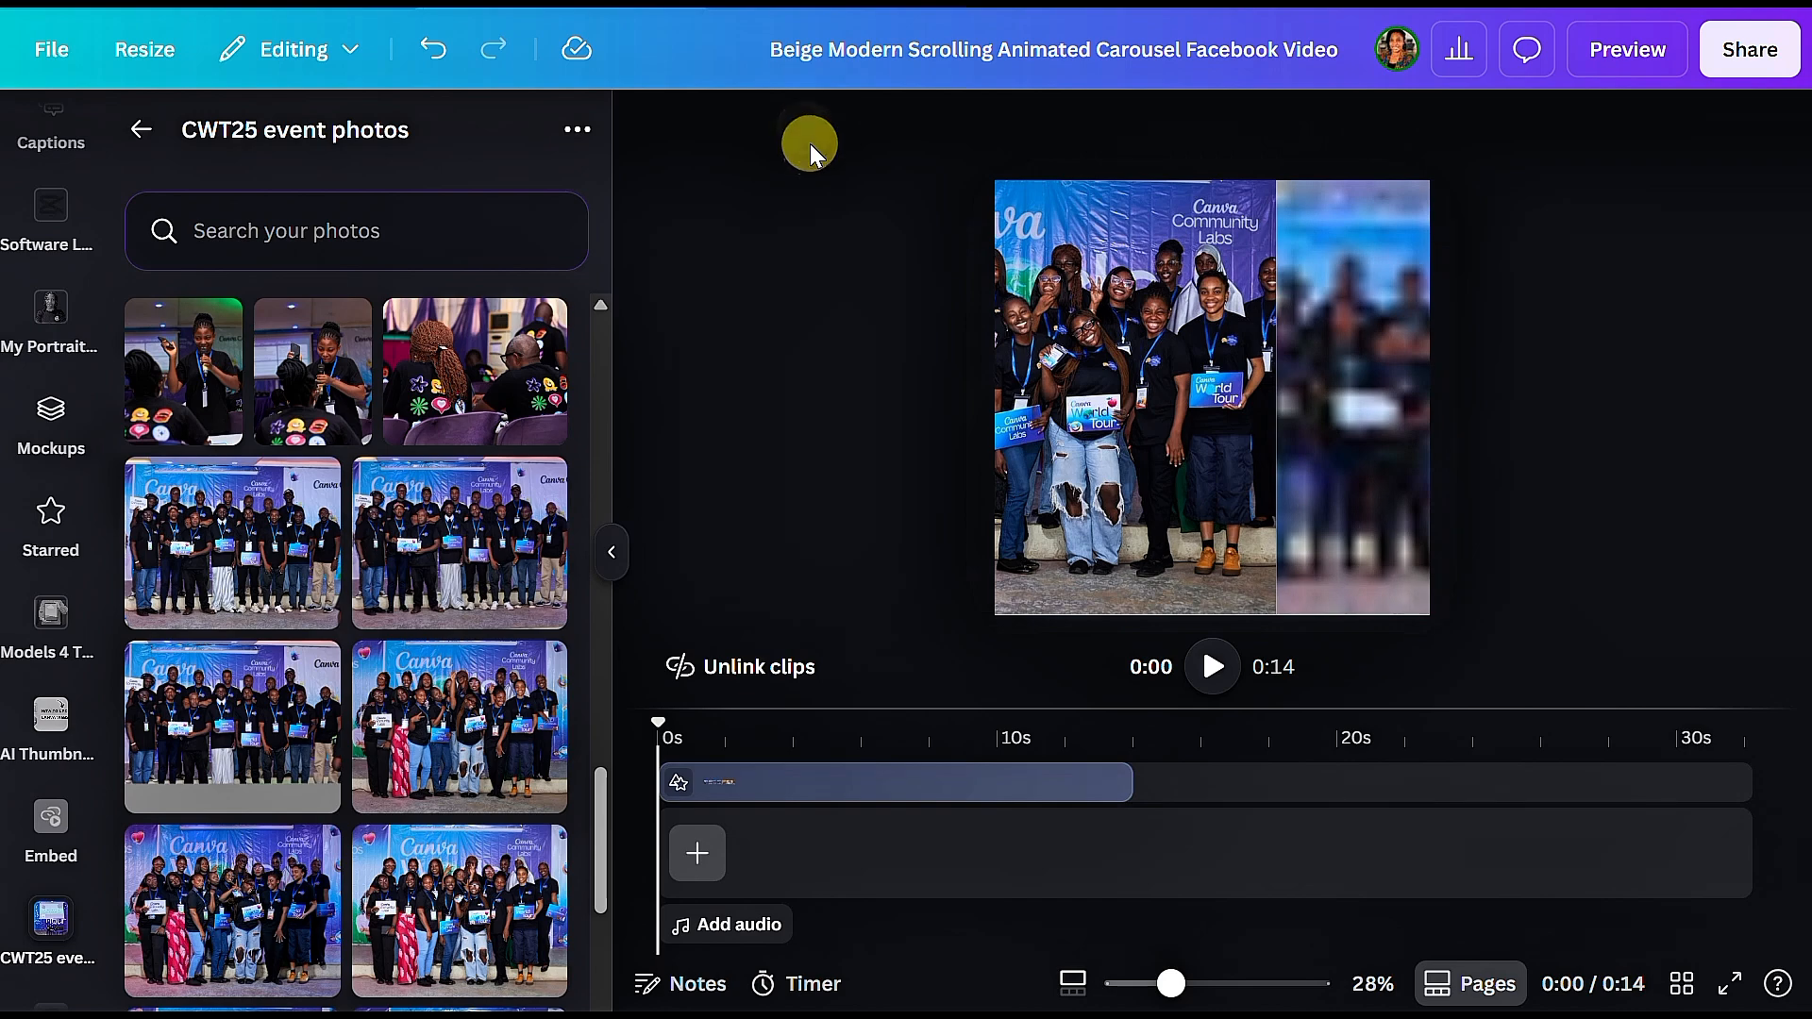
Step: Replace the close-up image of the hands with the close group photo showing the Canva World Tour card
click(1117, 517)
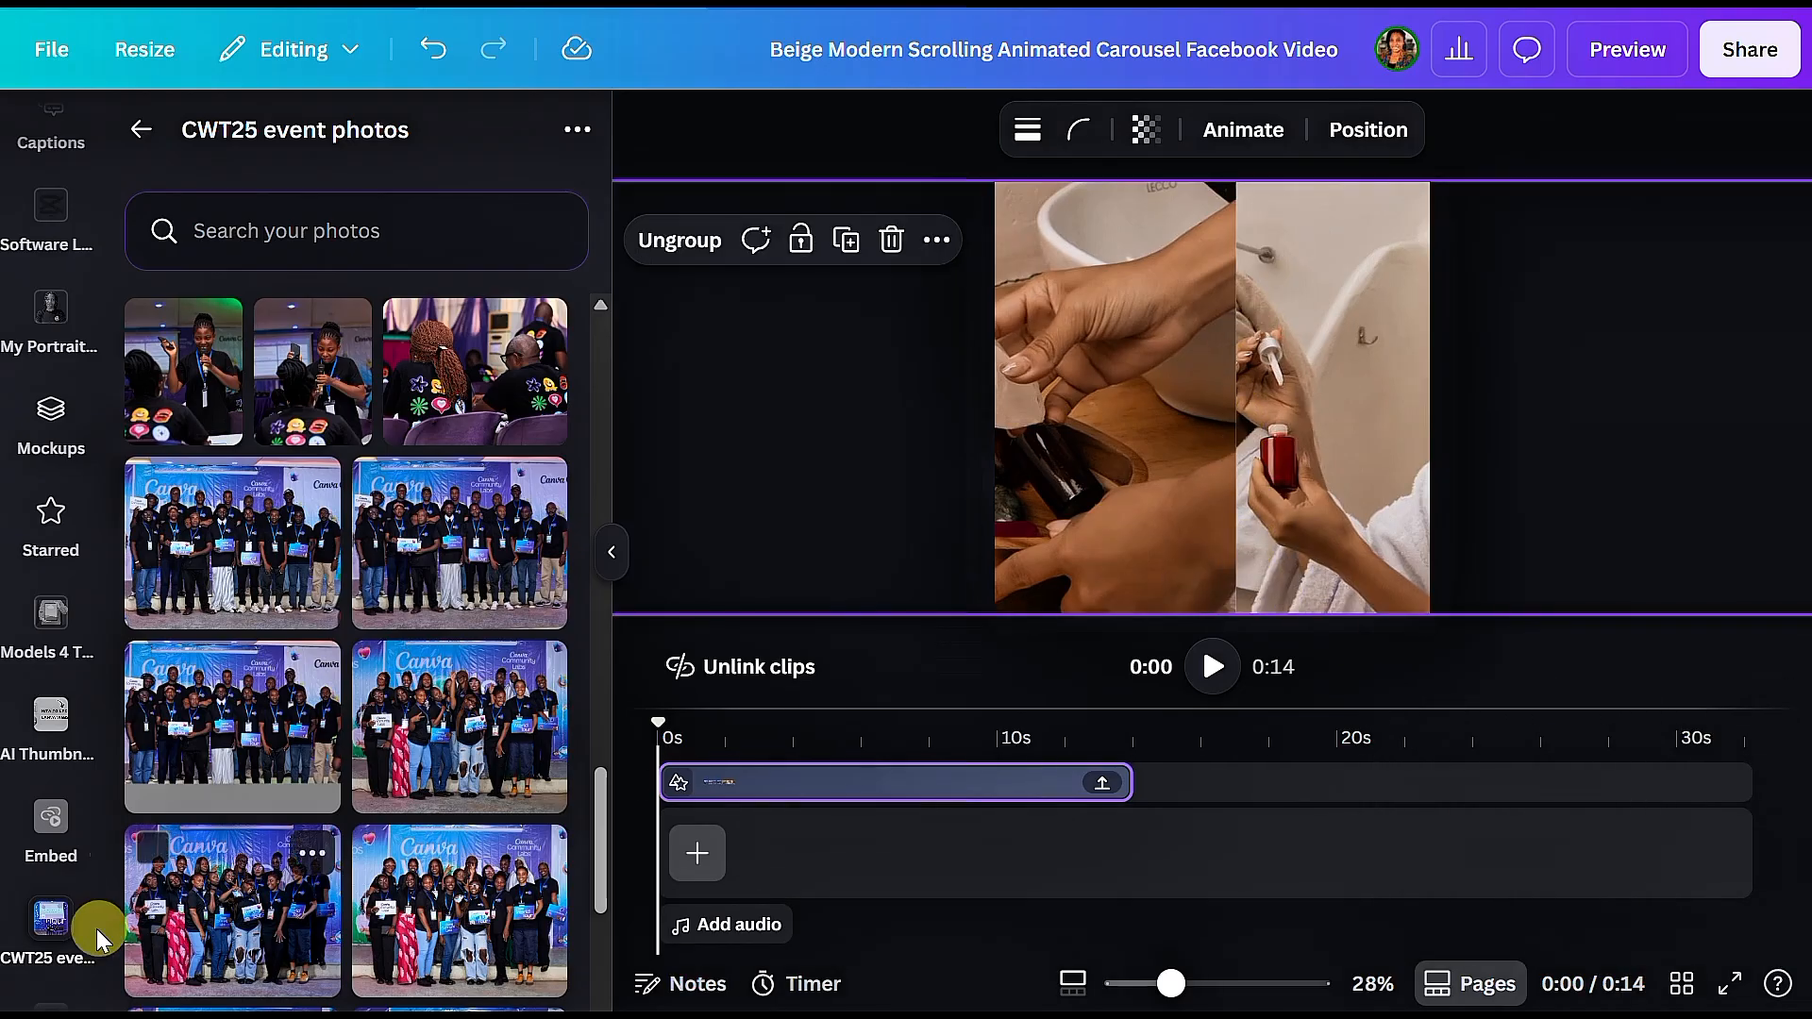
scroll(56, 849, down, 2)
scroll(250, 849, down, 5)
scroll(250, 849, down, 5)
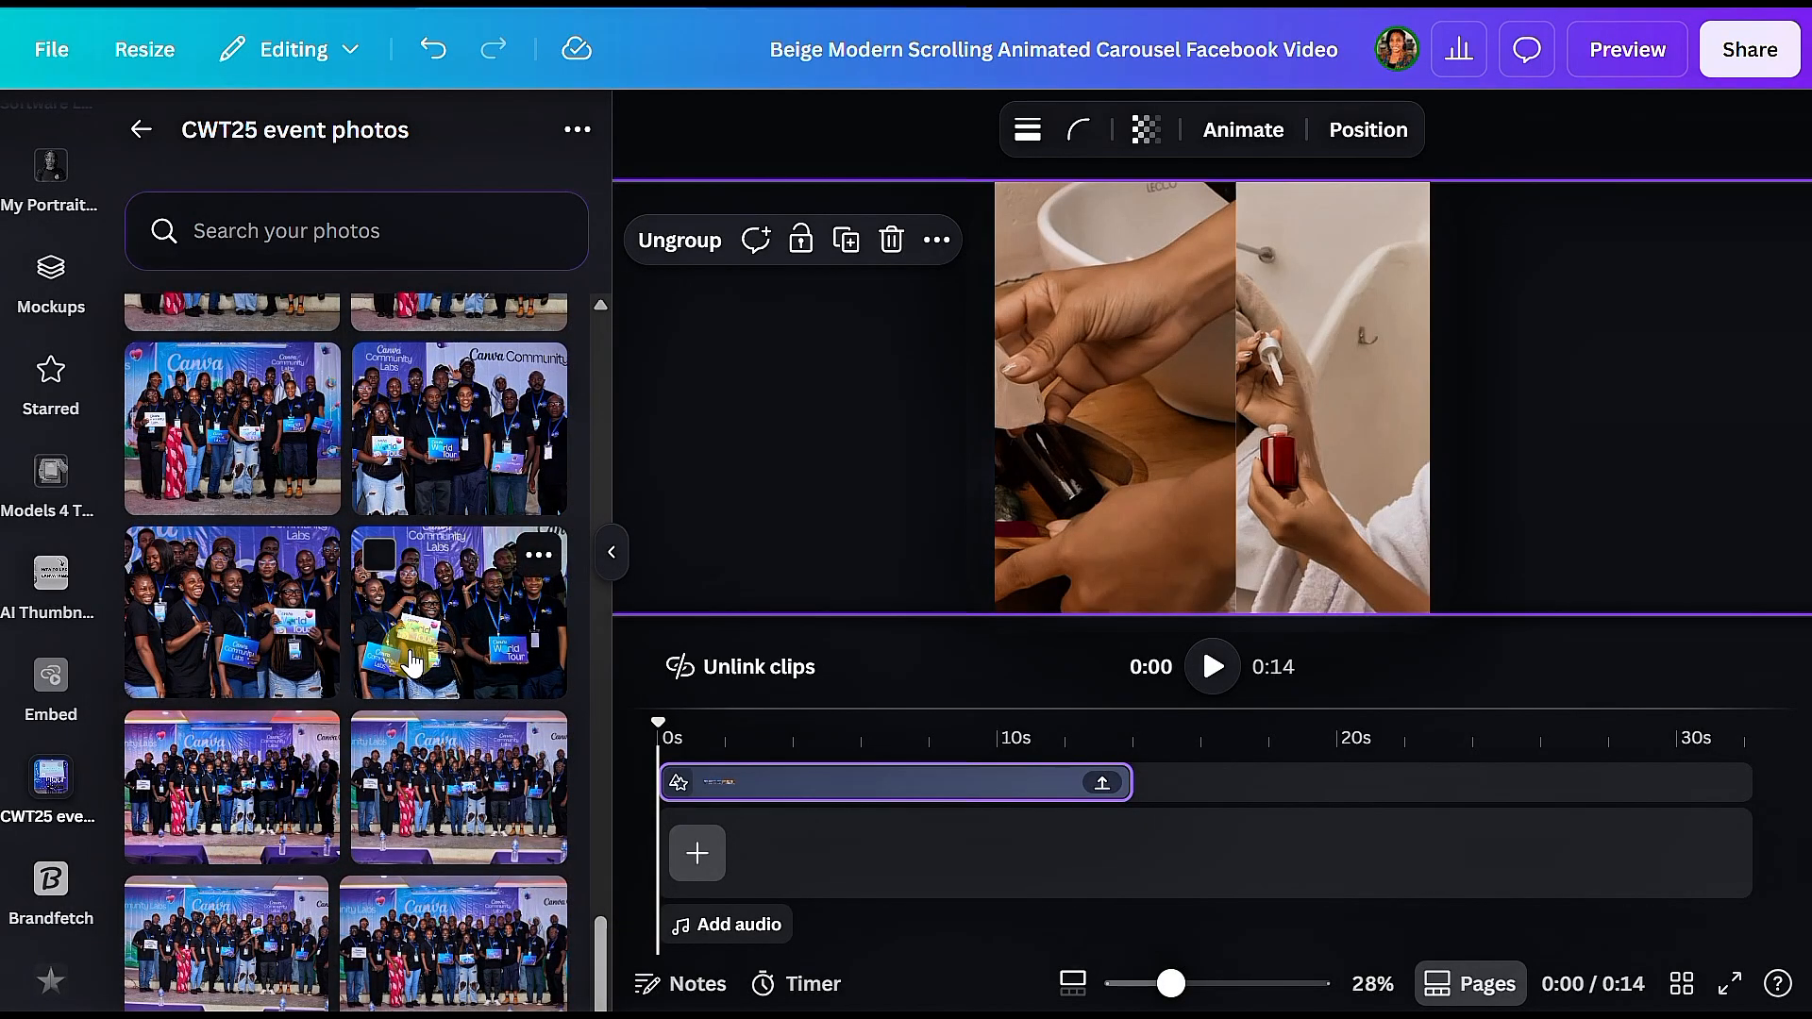
drag(411, 651, 1071, 478)
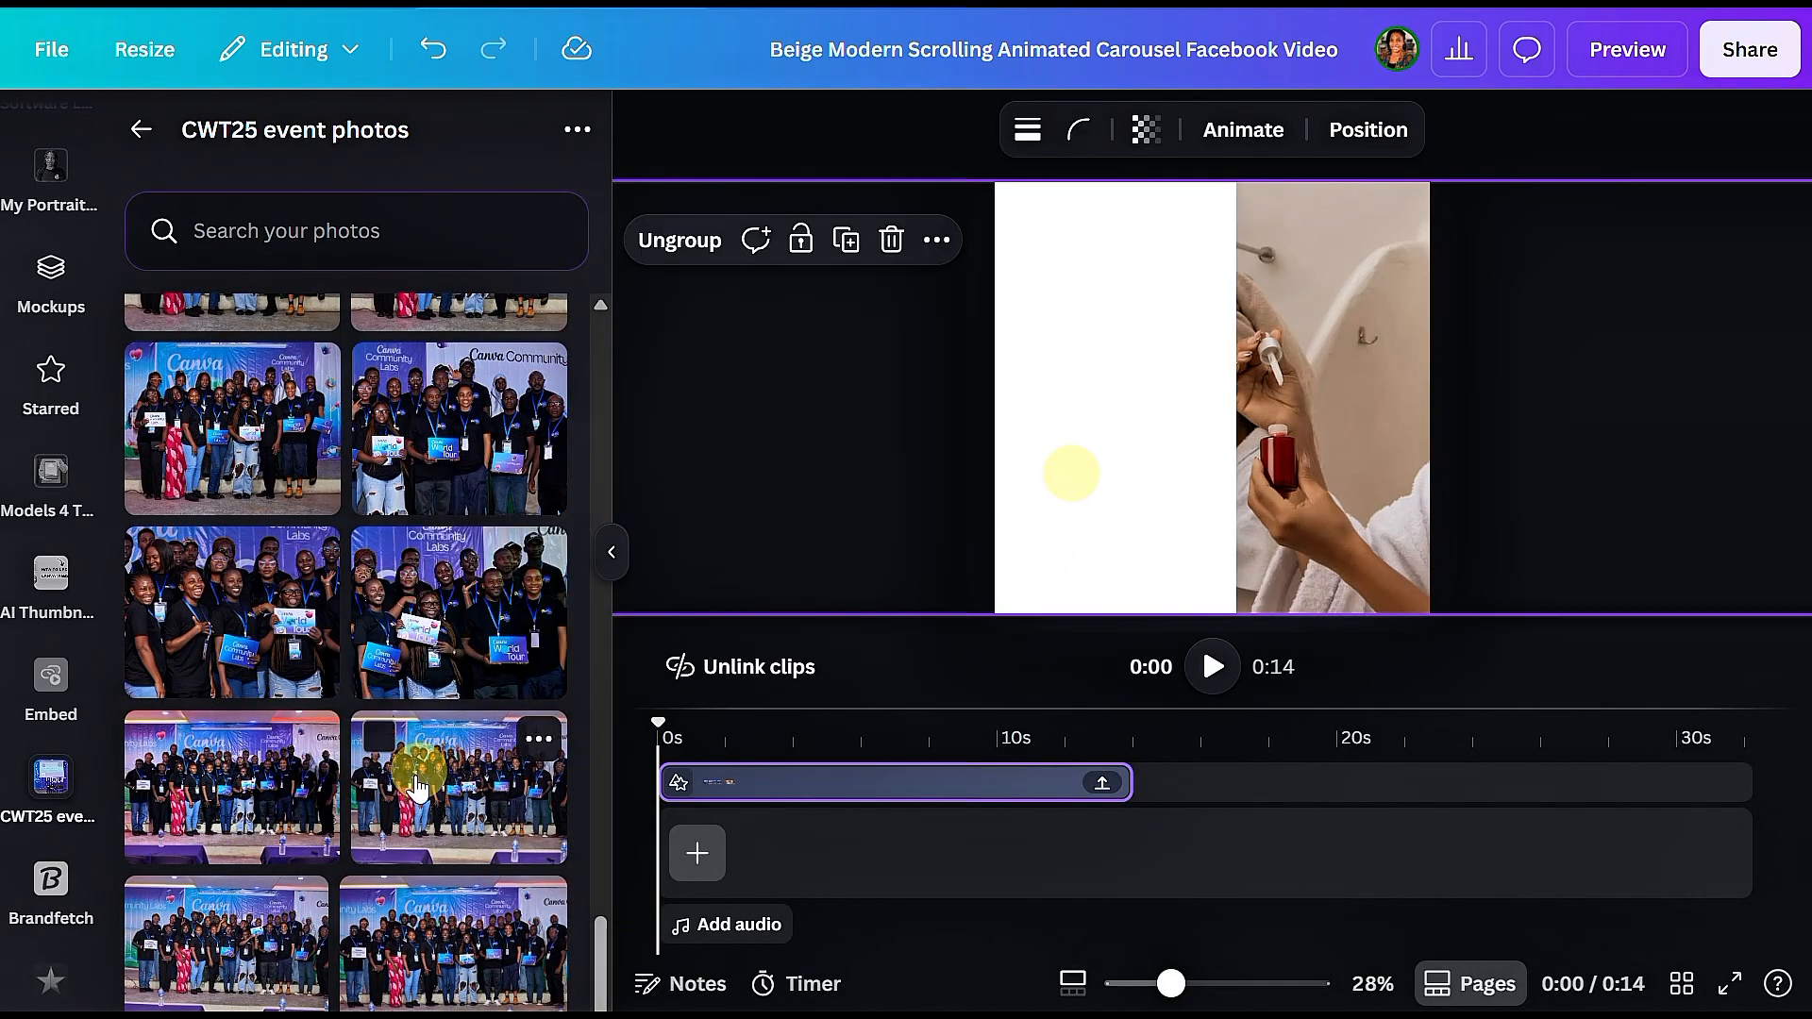
Step: Replace the image of the woman holding the red bottle with another photo from the event folder
scroll(413, 773, down, 5)
drag(322, 703, 1295, 462)
click(1247, 510)
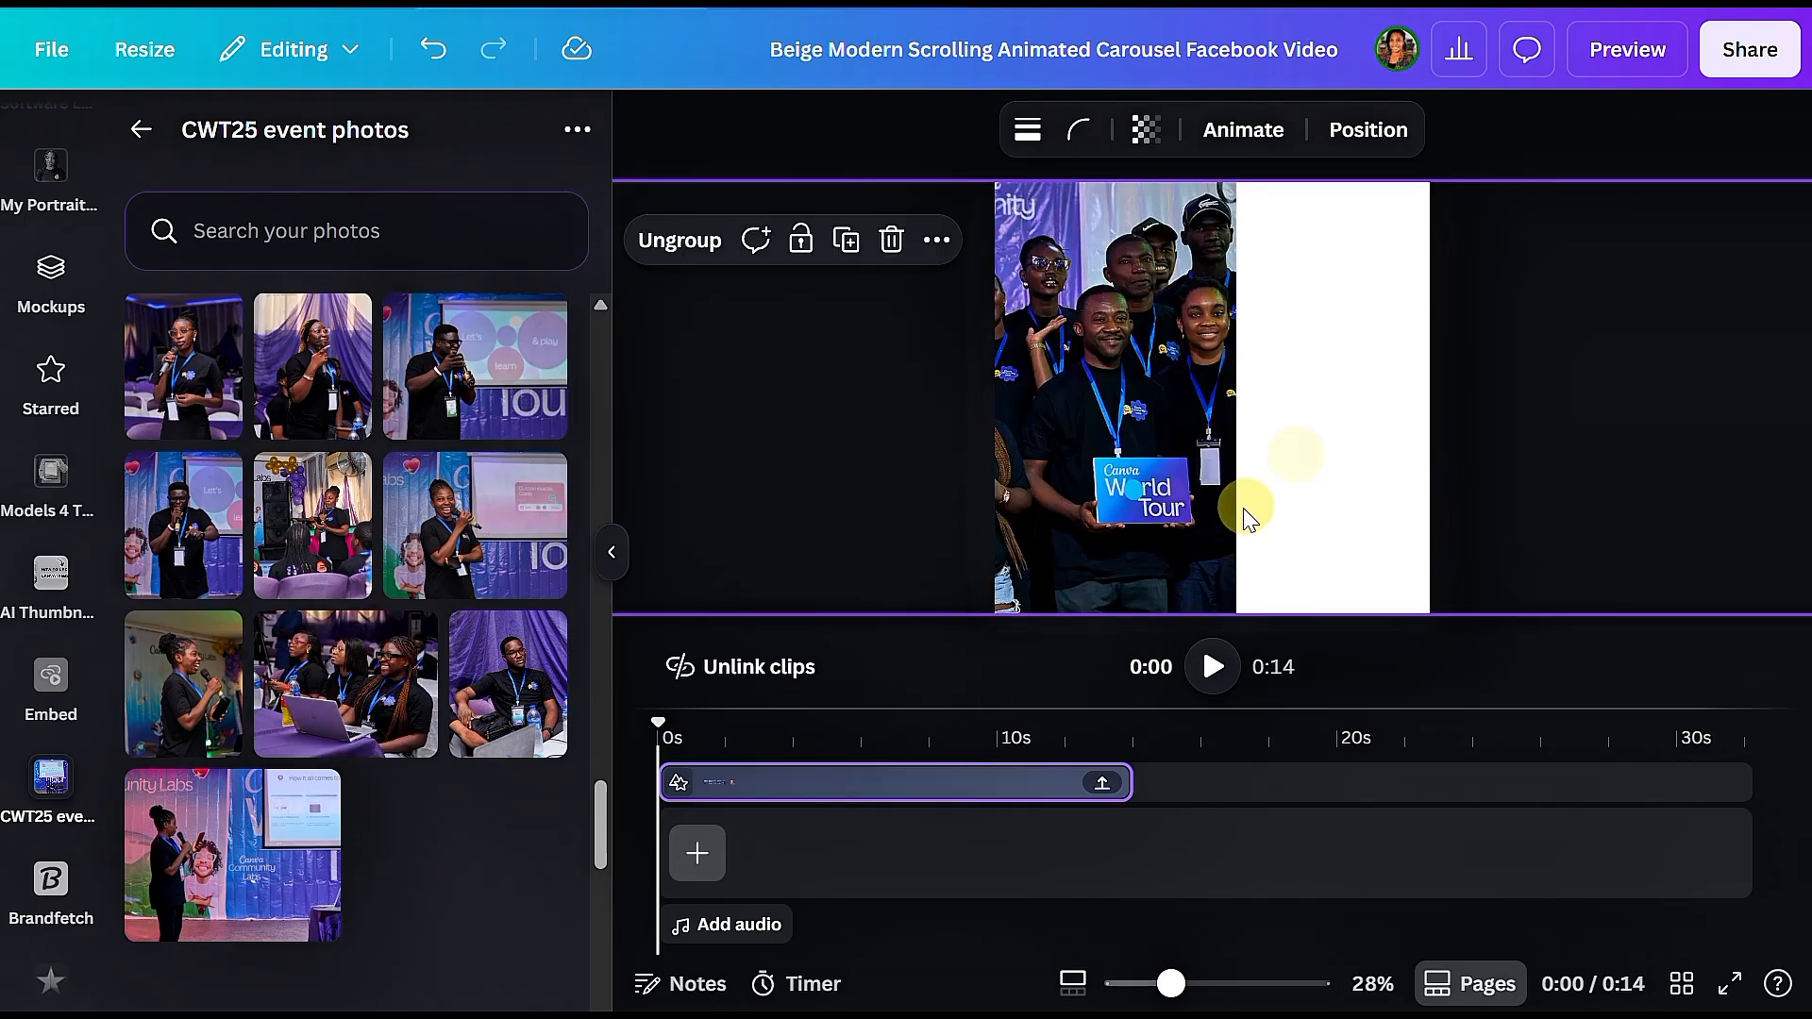
click(762, 147)
click(1197, 391)
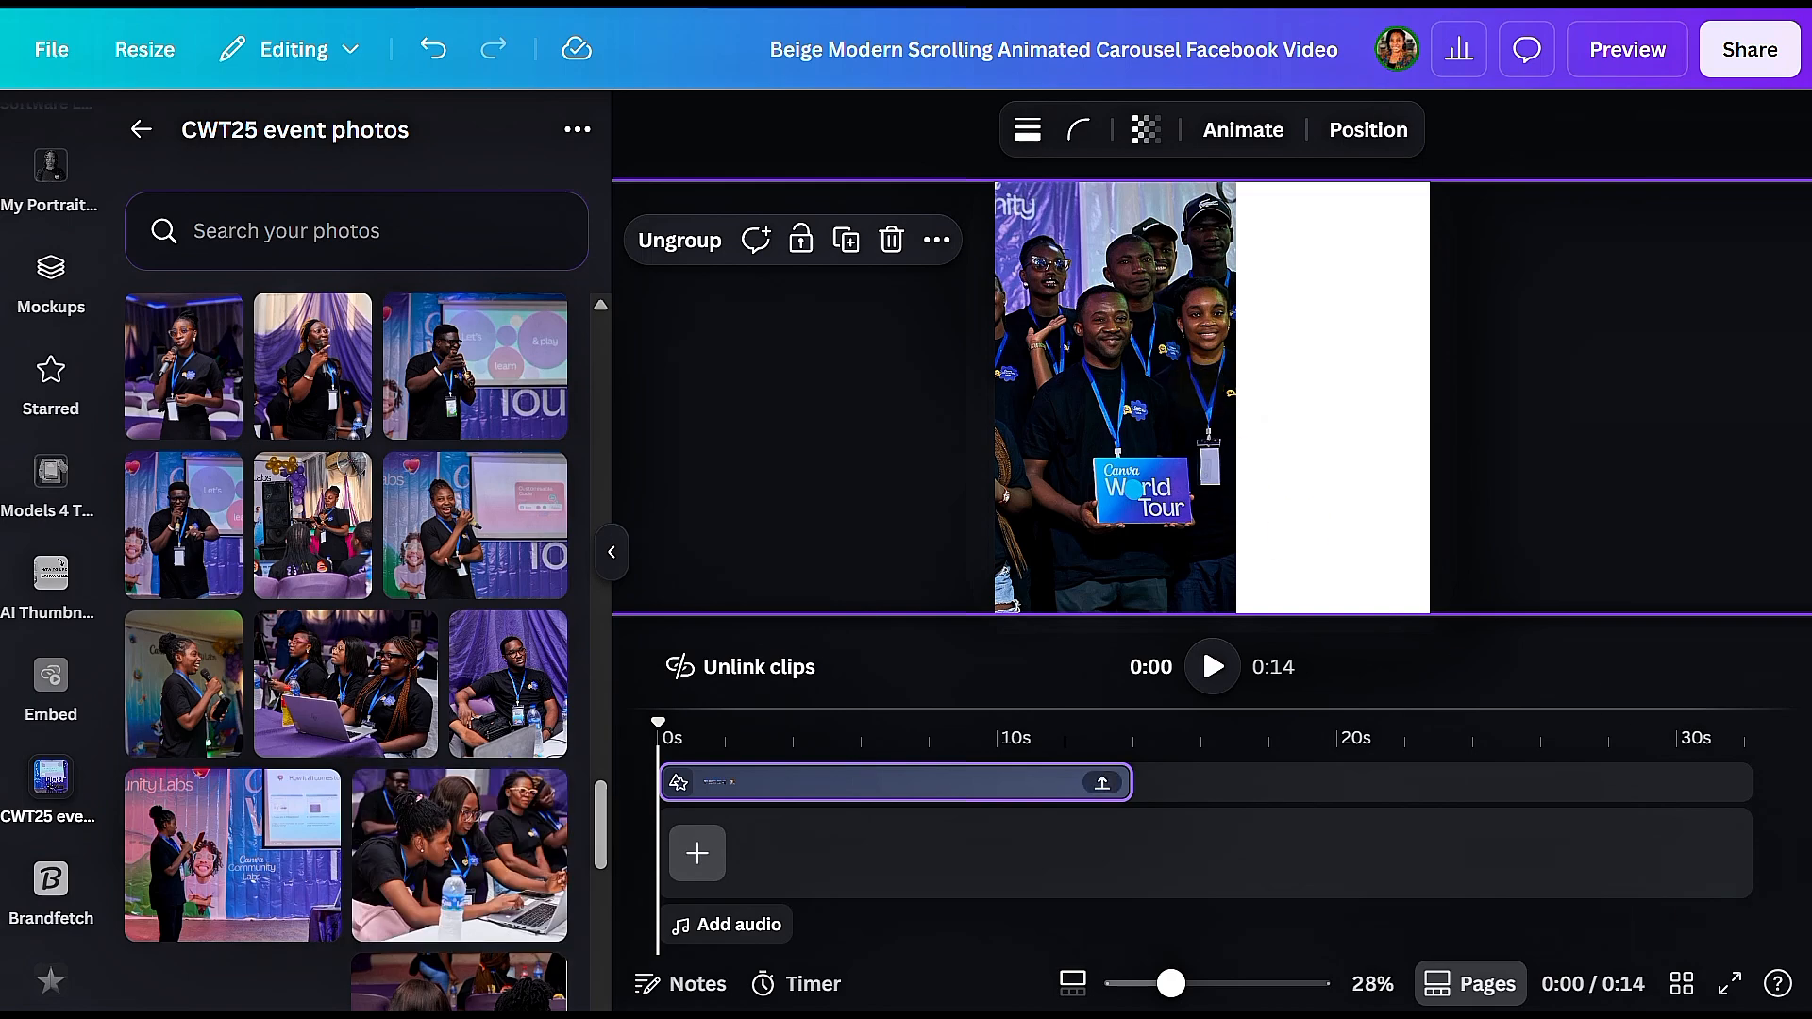
Step: Shift the carousel group left and replace the image of the woman with the round mirror with the event photo of attendees around a laptop
key(shift+Left)
key(shift+Left)
key(shift+Left)
key(shift+Left)
key(shift+Left)
key(shift+Left)
key(shift+Left)
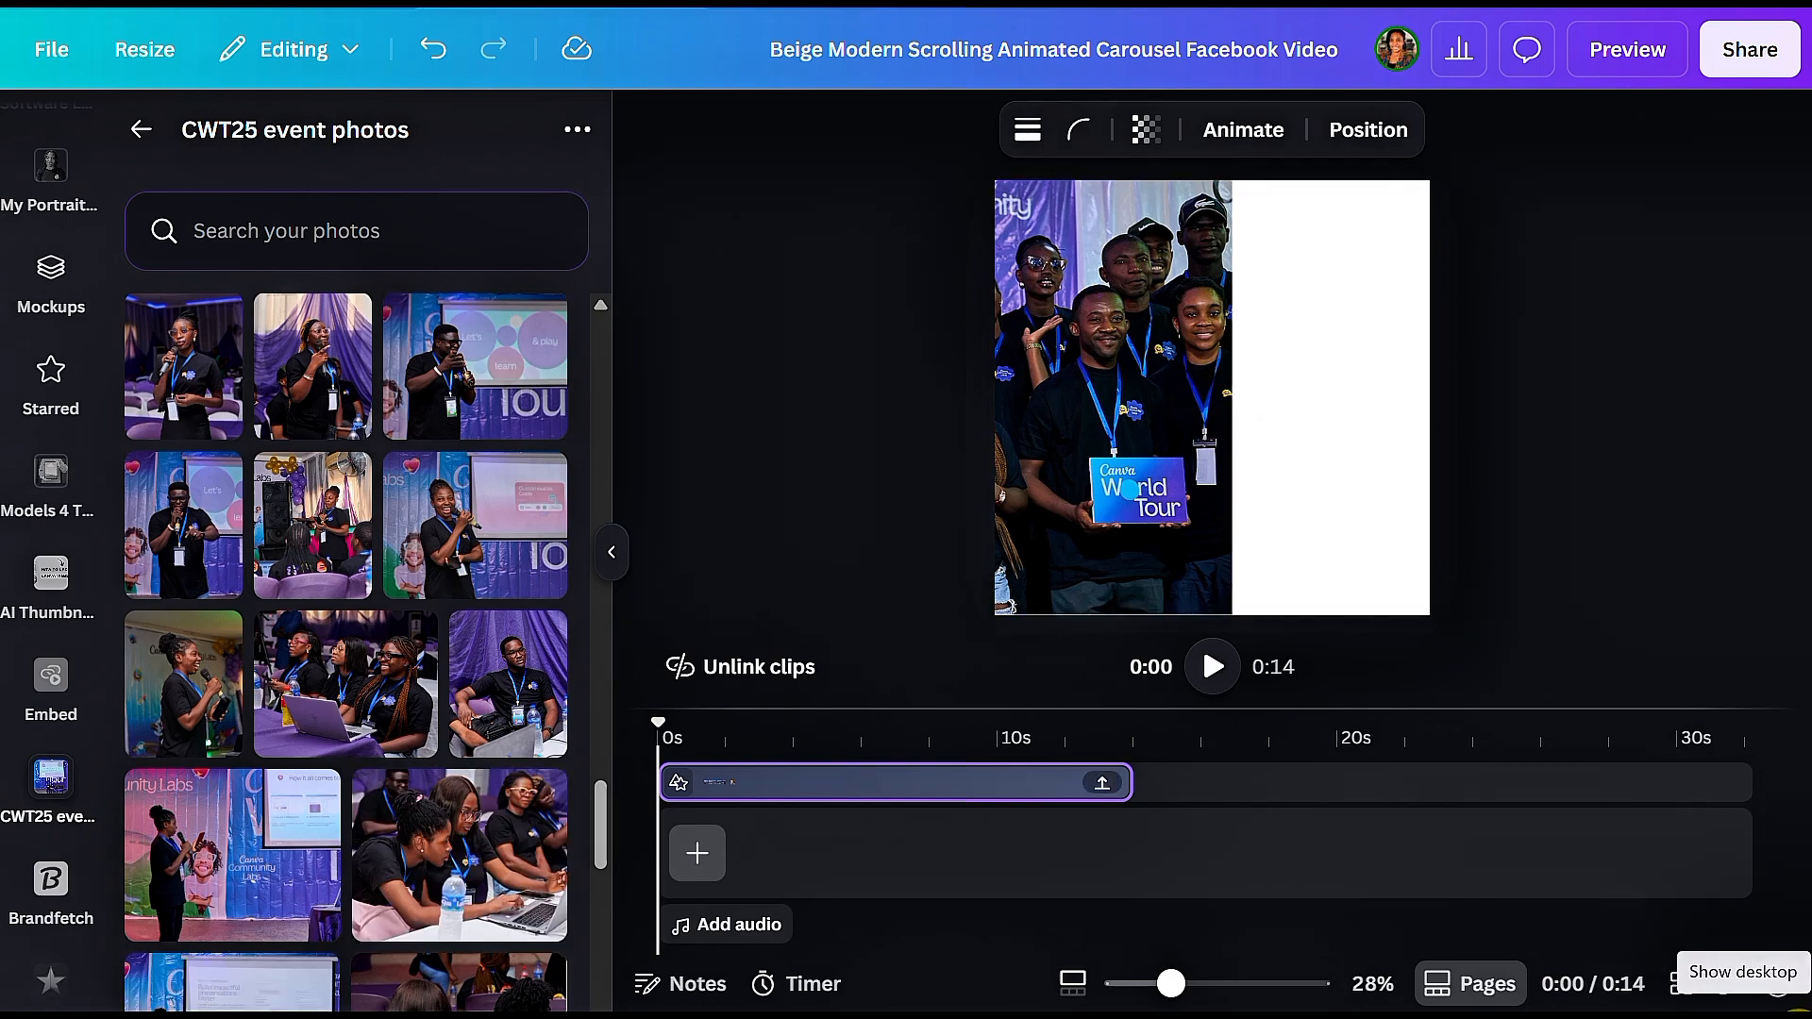
key(shift+Left)
key(shift+Left)
key(shift+Left)
key(shift+Left)
key(shift+Left)
key(shift+Left)
key(shift+Left)
key(shift+Left)
key(shift+Left)
key(shift+Left)
key(shift+Left)
key(shift+Left)
key(shift+Left)
key(shift+Left)
key(shift+Left)
key(shift+Left)
key(shift+Left)
key(shift+Left)
key(shift+Left)
key(shift+Left)
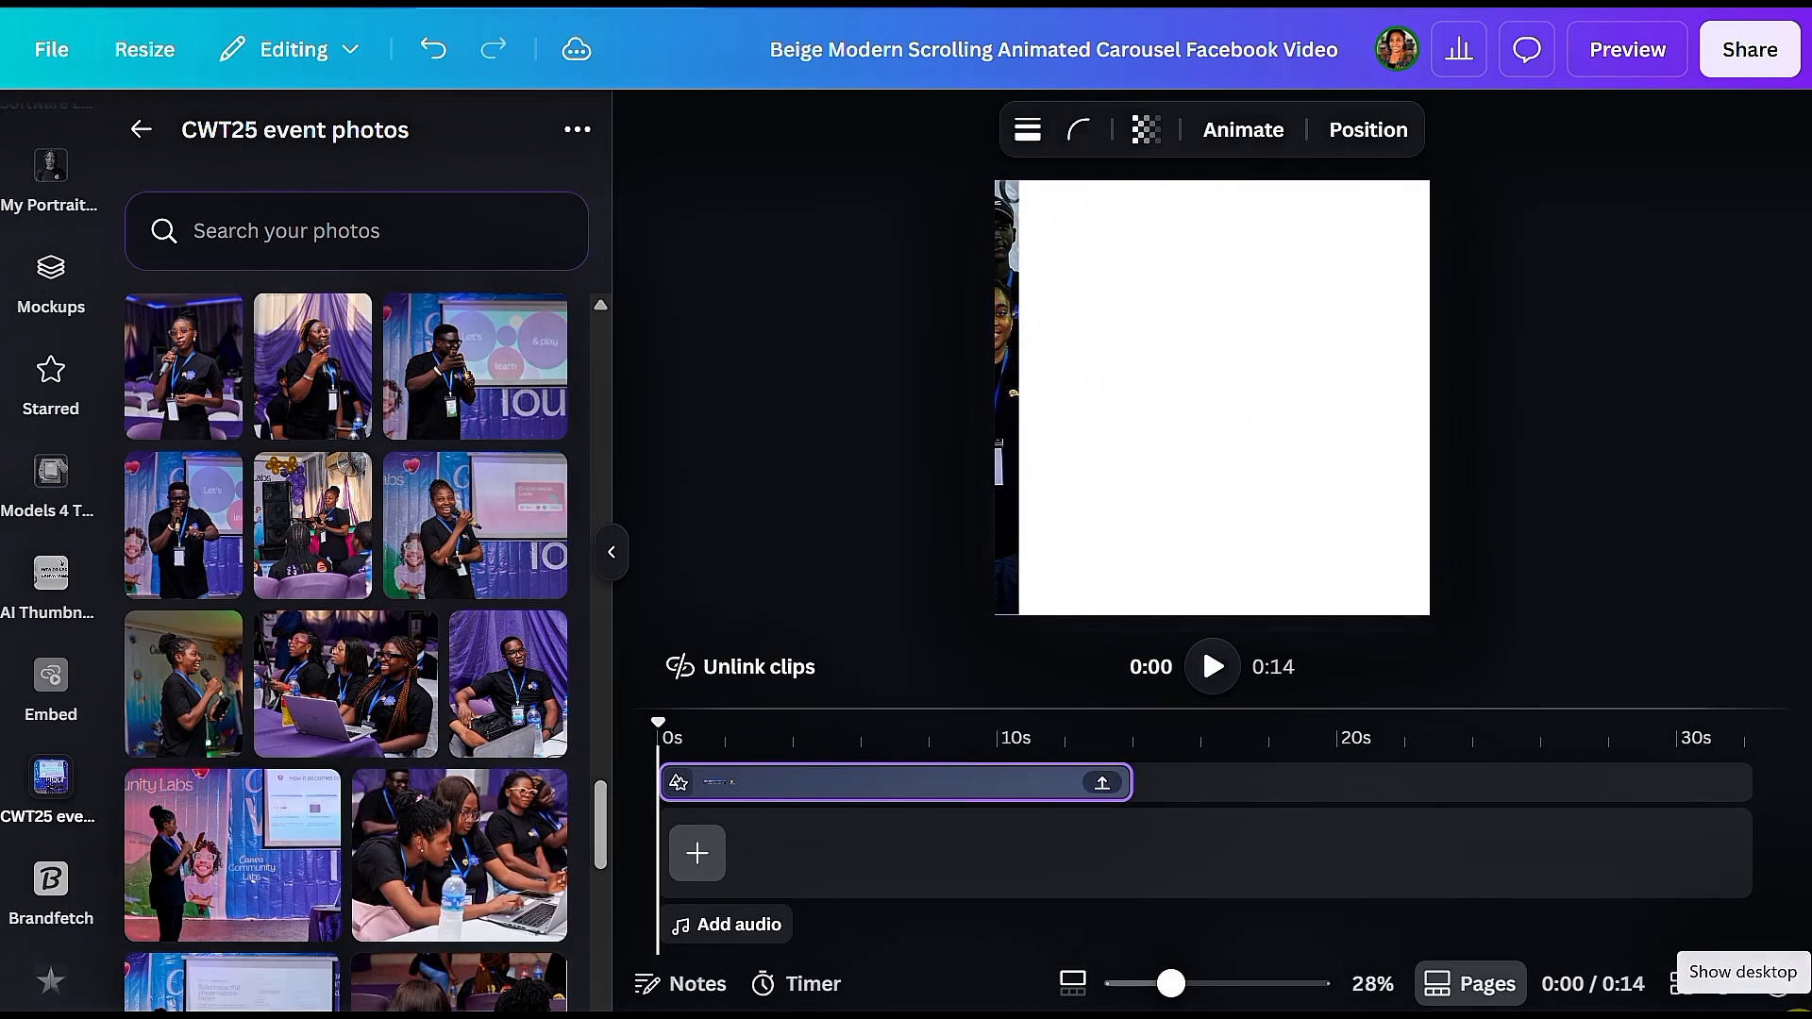
key(shift+Left)
key(shift+Left)
key(shift+Left)
key(shift+Left)
key(shift+Left)
key(shift+Left)
key(shift+Left)
key(shift+Left)
key(shift+Left)
key(shift+Left)
key(shift+Left)
key(shift+Left)
key(shift+Left)
key(shift+Left)
key(shift+Left)
key(shift+Left)
key(shift+Left)
key(shift+Left)
key(shift+Left)
key(shift+Left)
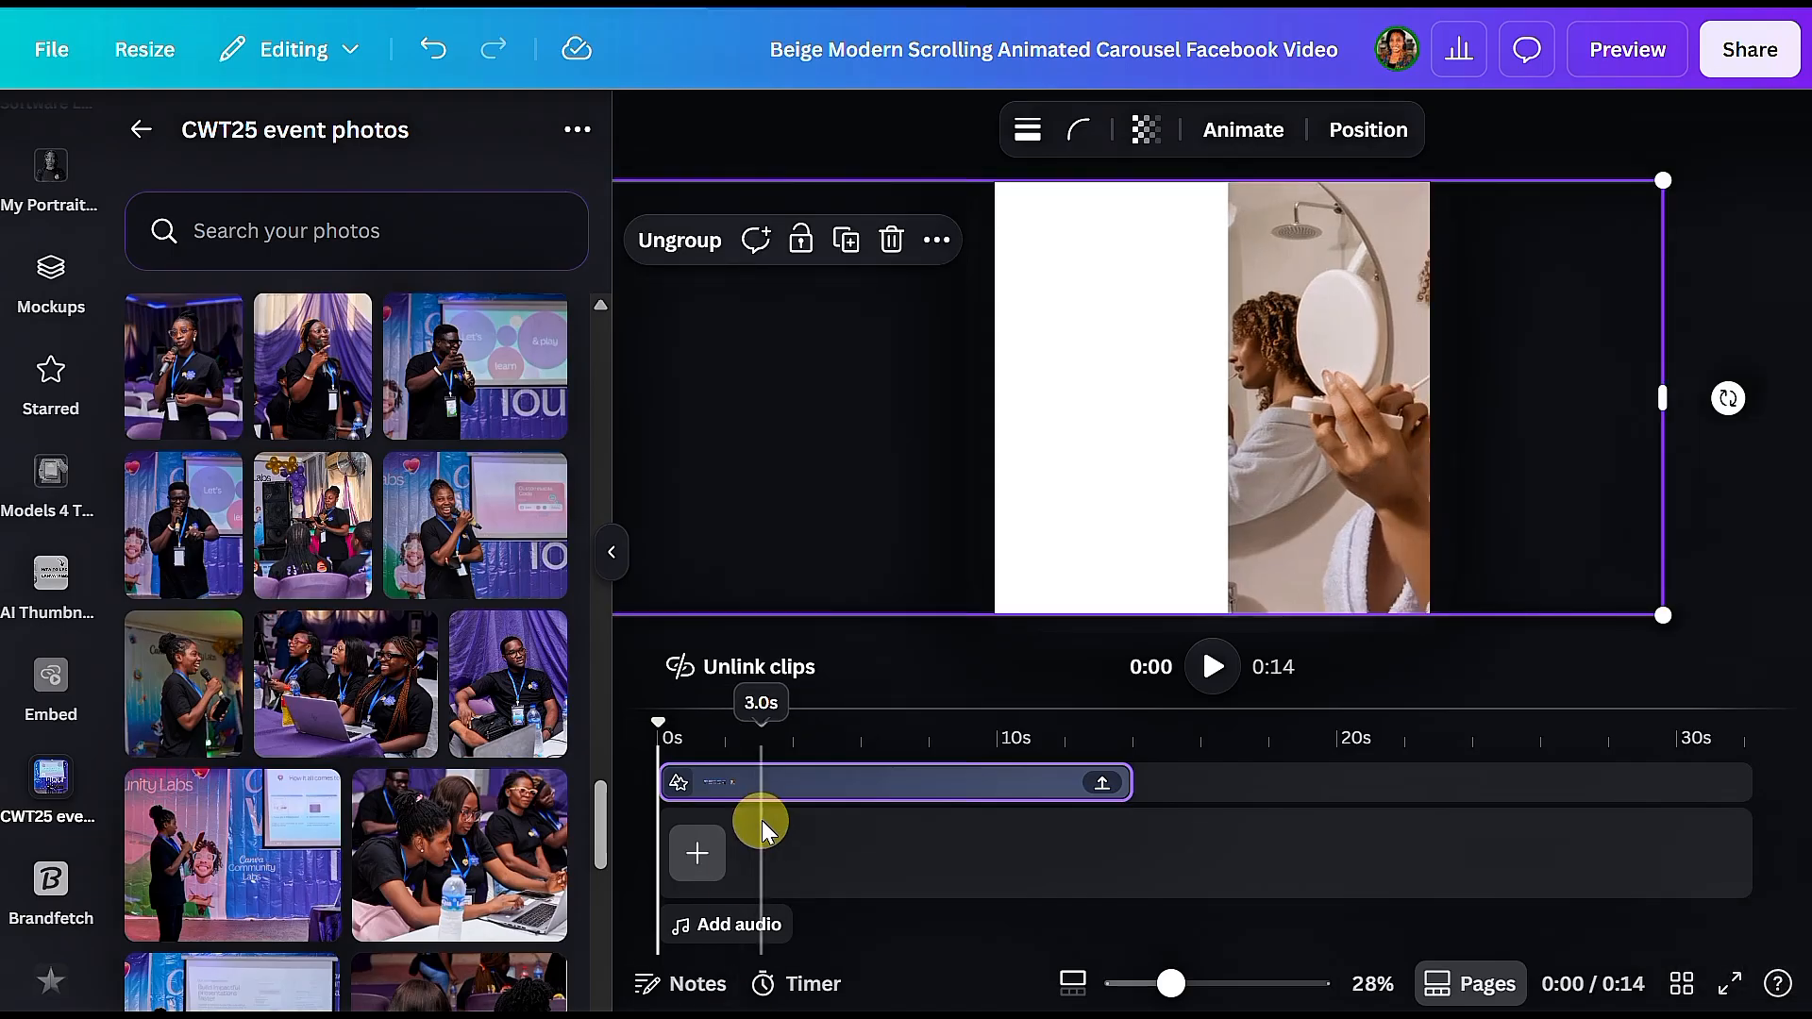
drag(427, 884, 1245, 538)
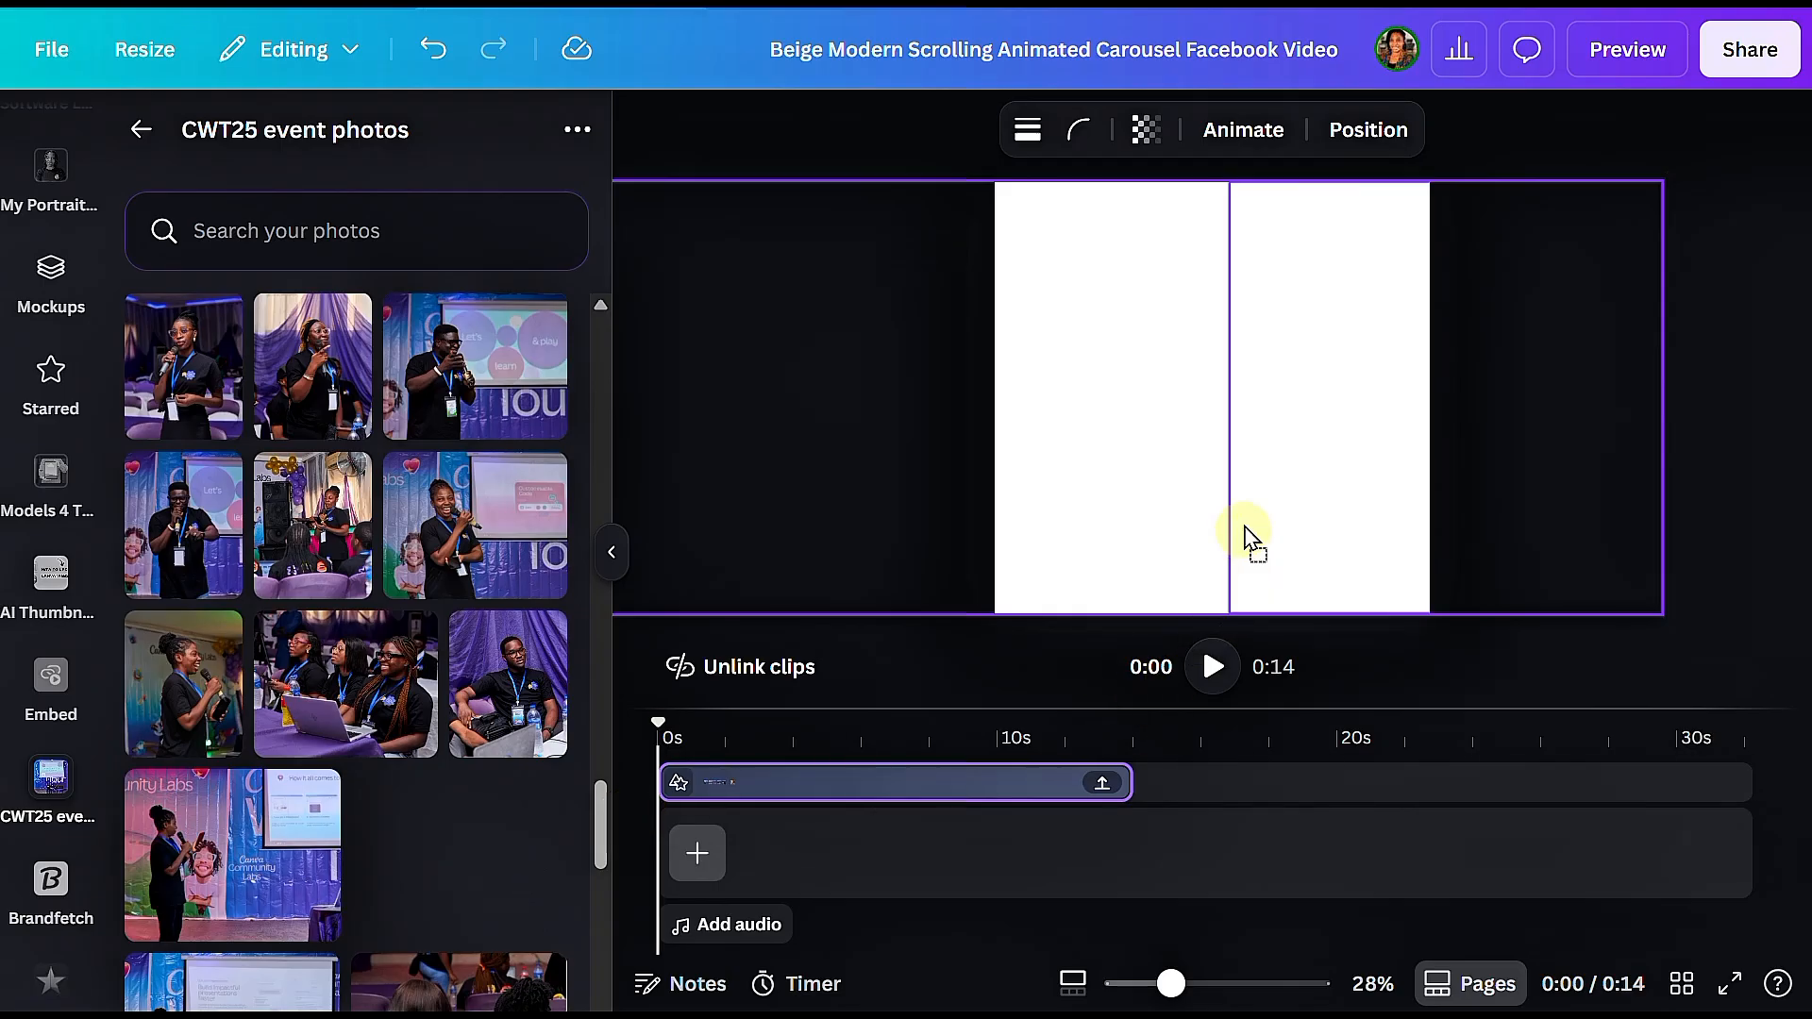
drag(1256, 462, 1255, 462)
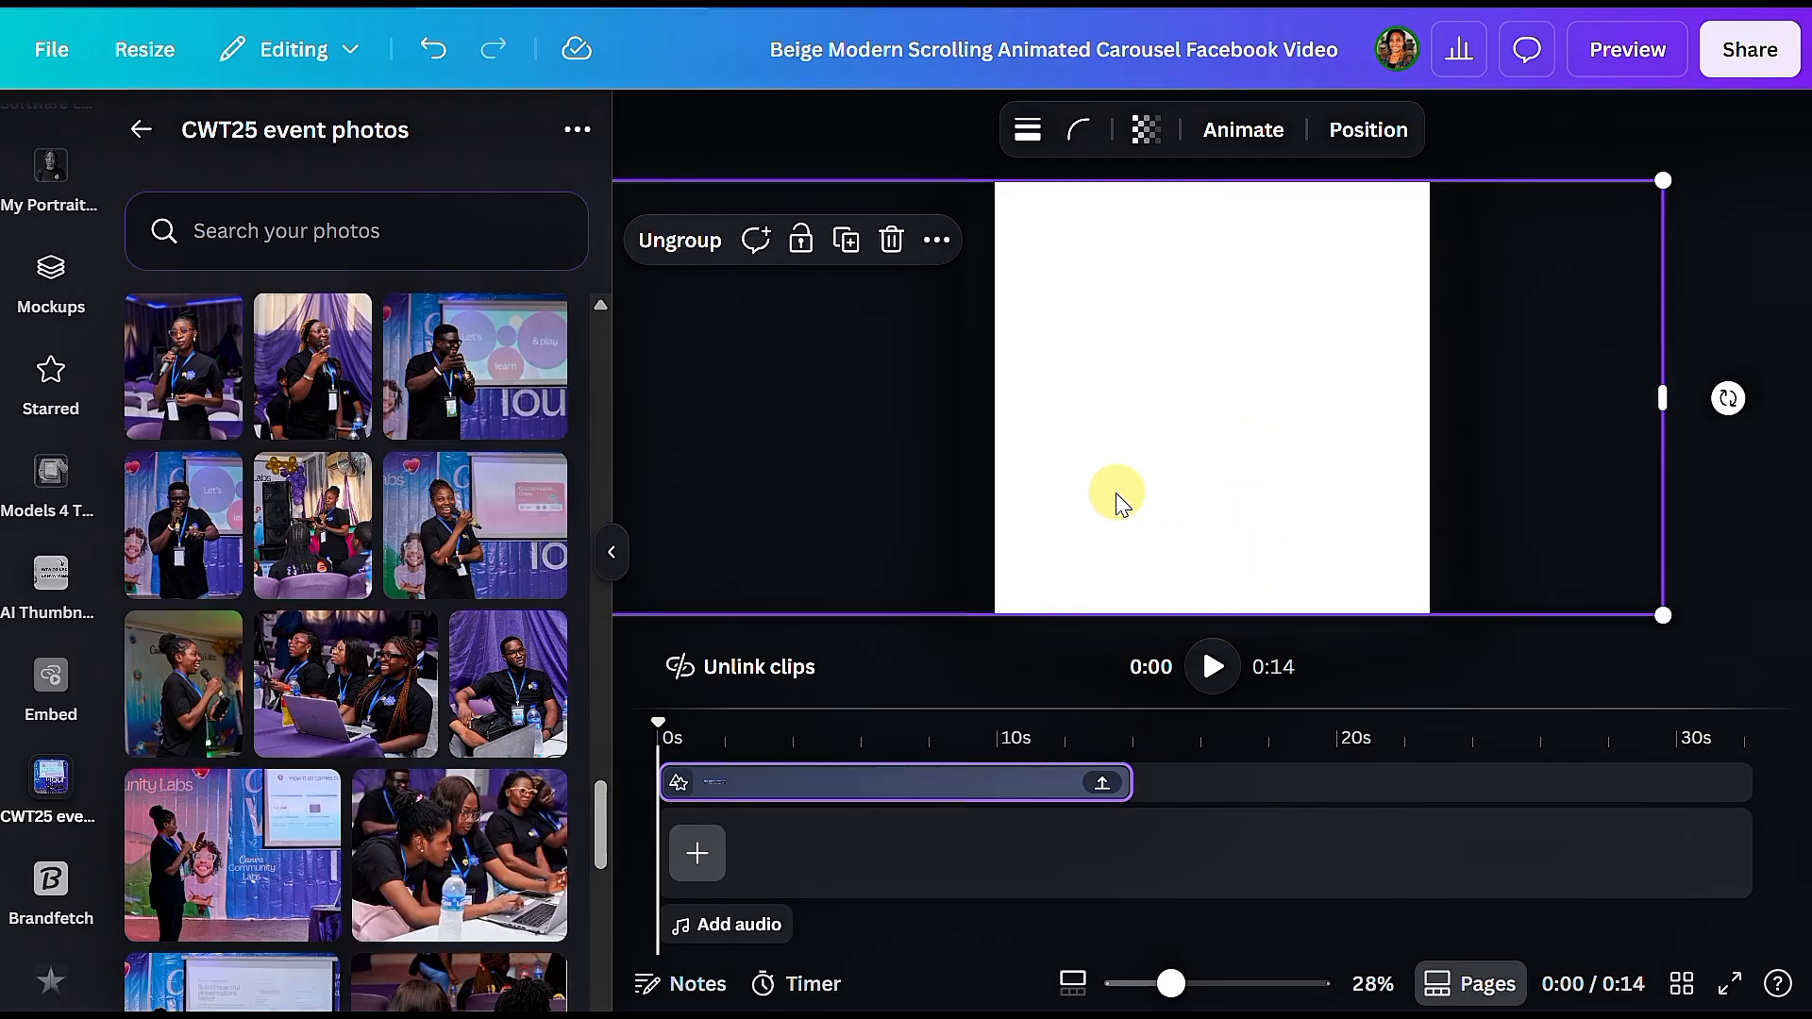
Step: Align the carousel group to the page's left edge, duplicate it, and place the two clips end to end on the timeline
click(1342, 137)
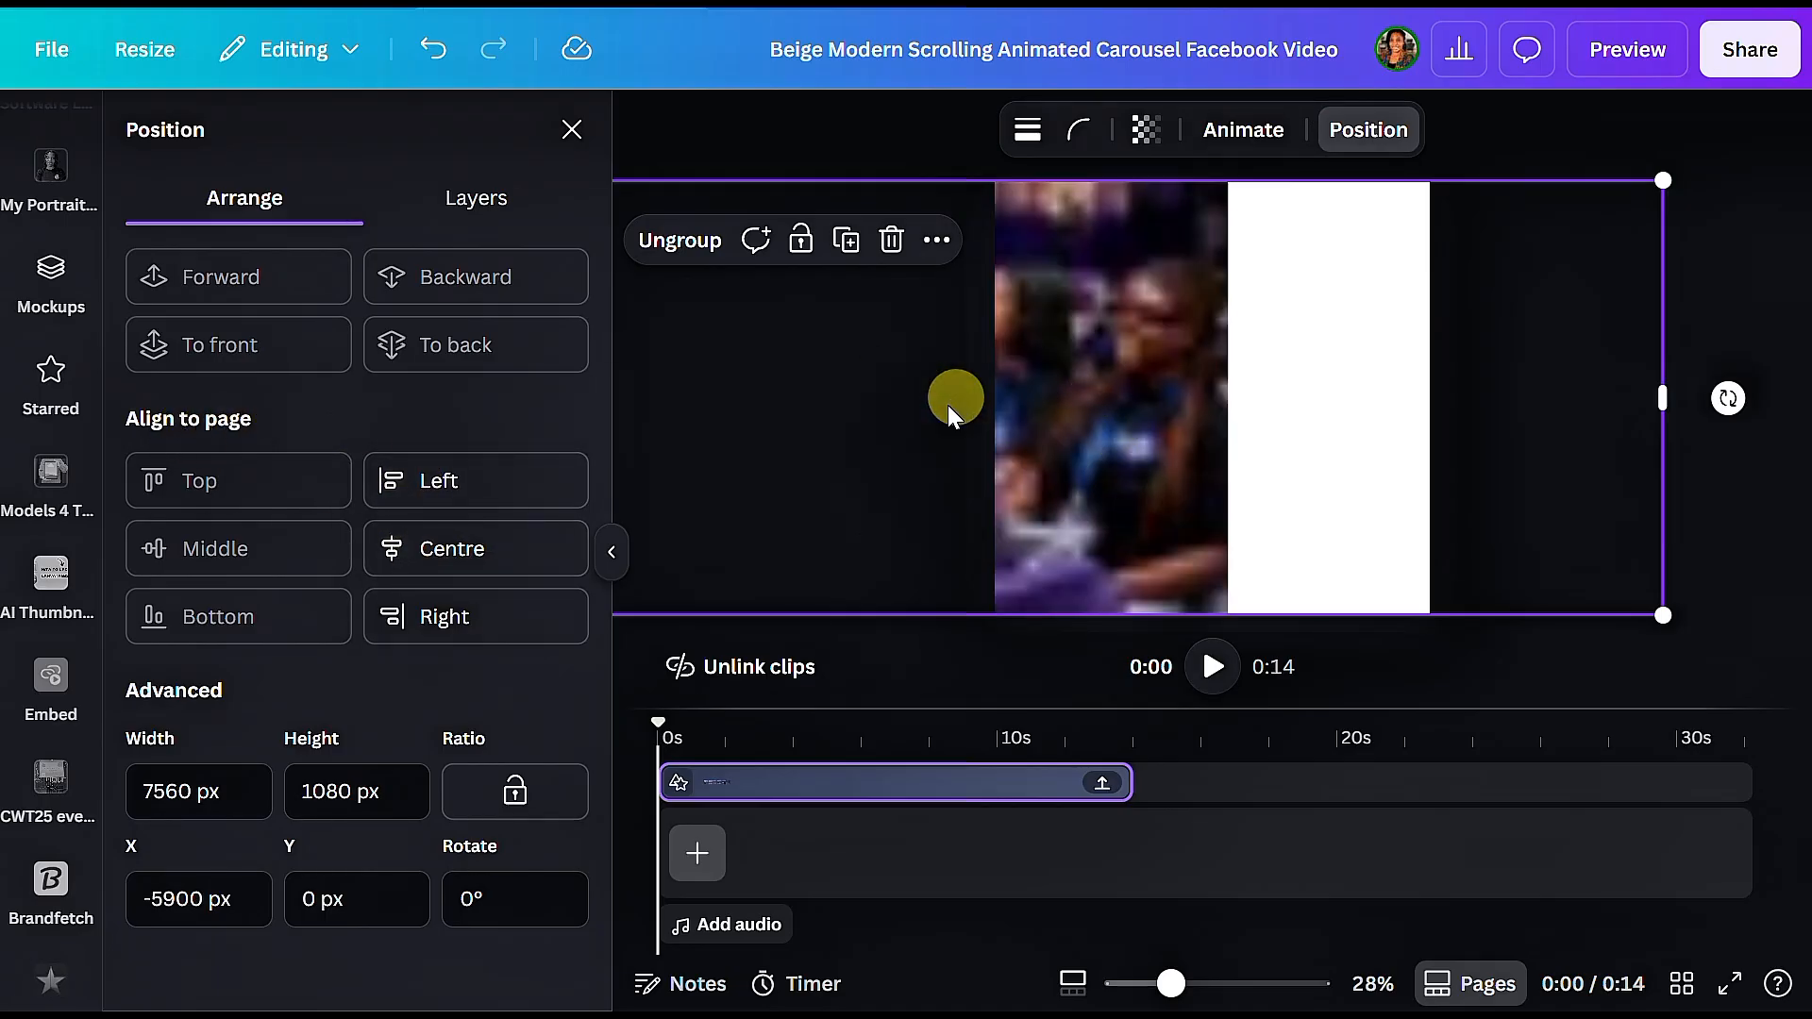
click(444, 480)
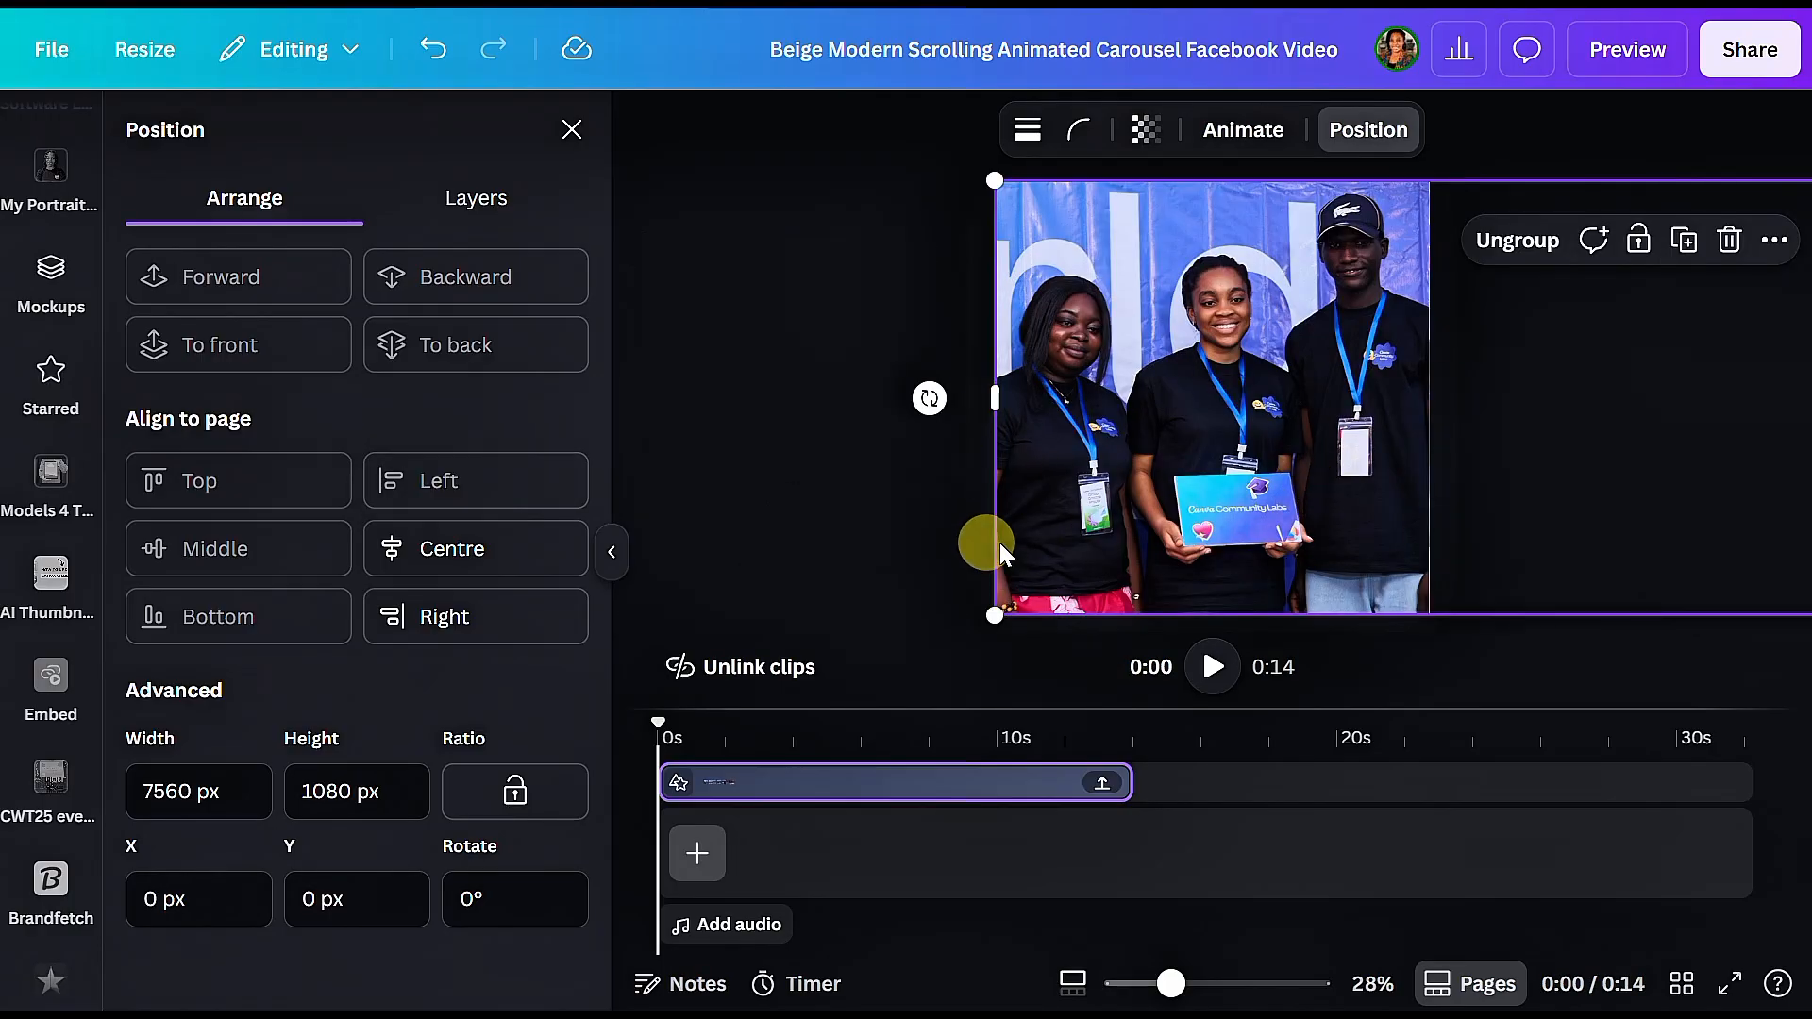
click(999, 802)
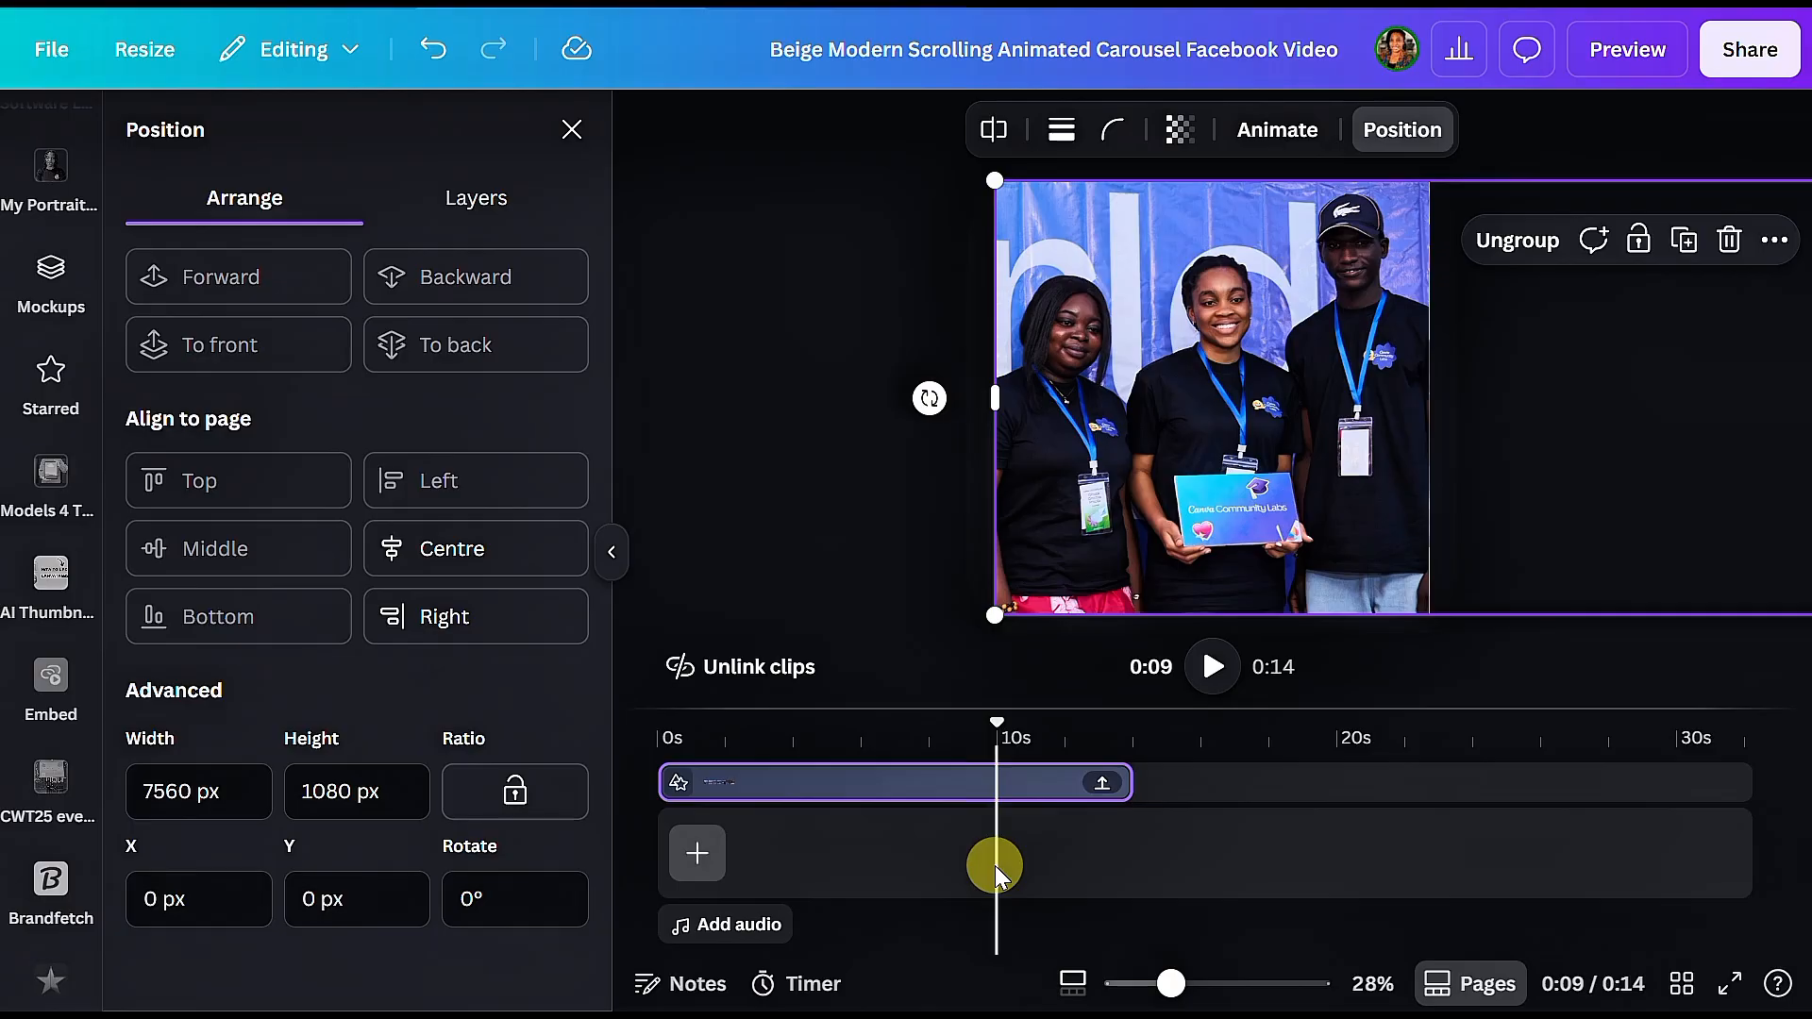
key(ctrl+d)
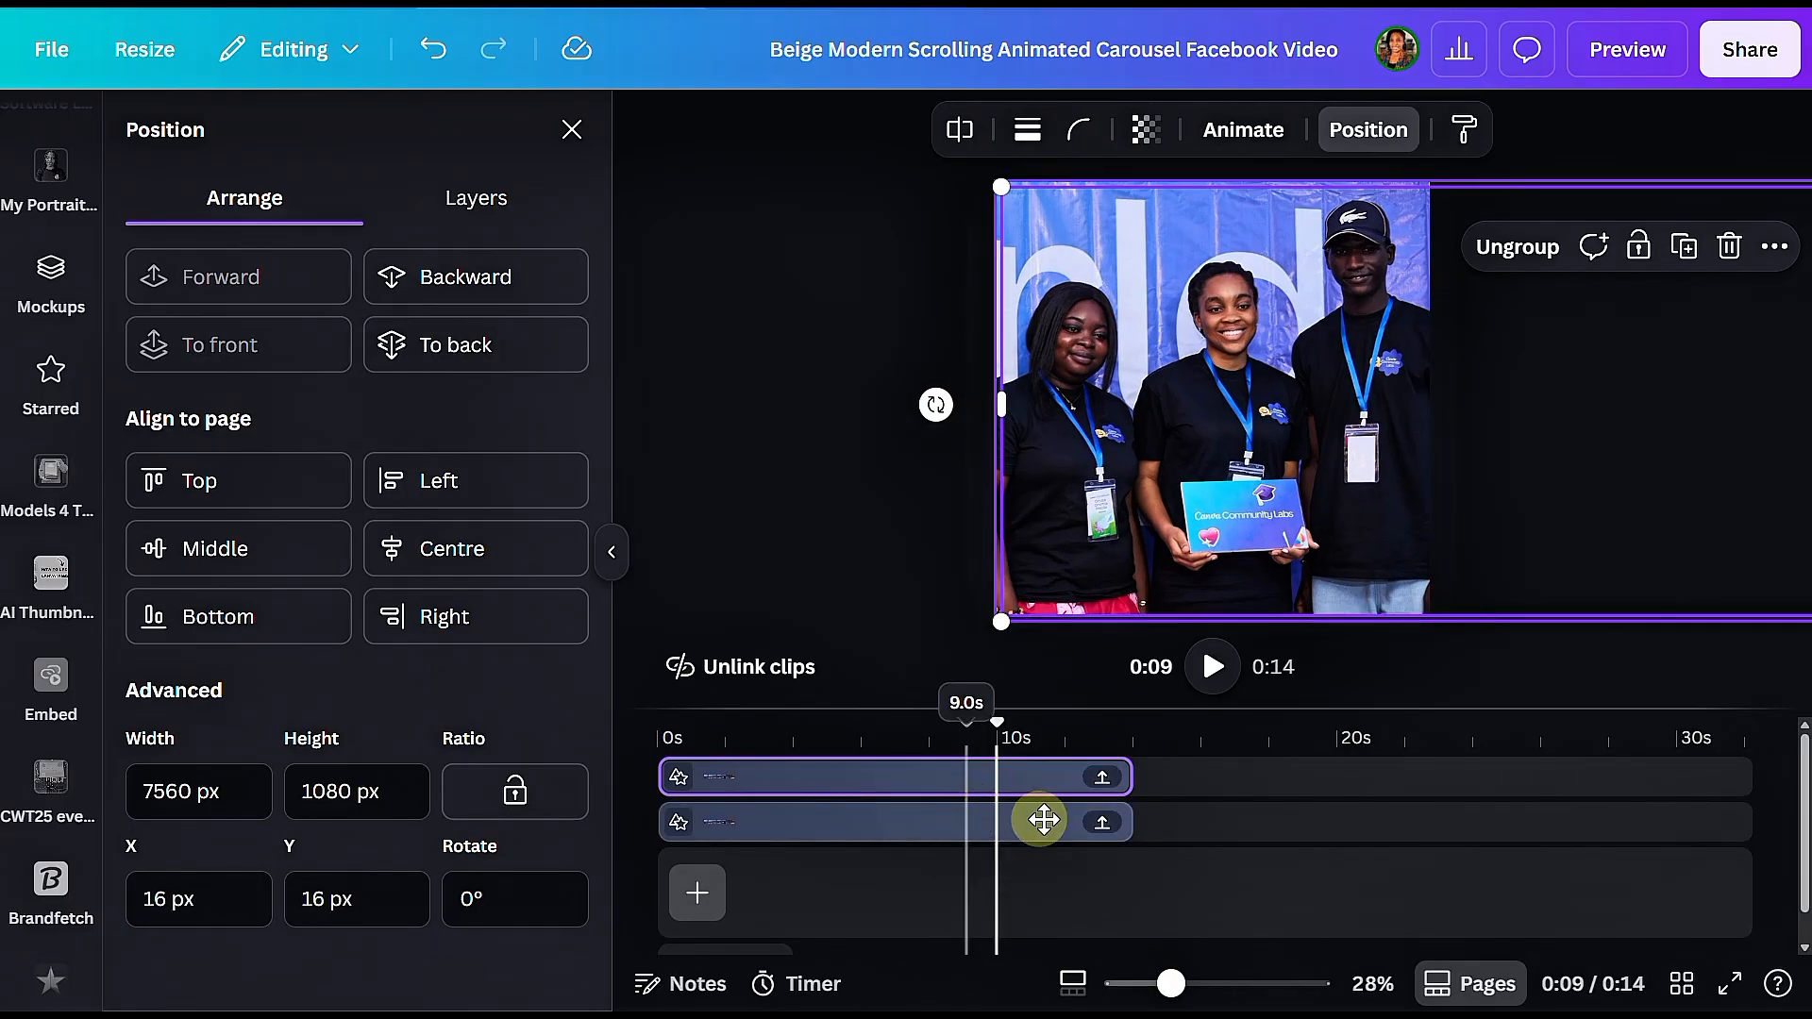
drag(1043, 820, 1444, 797)
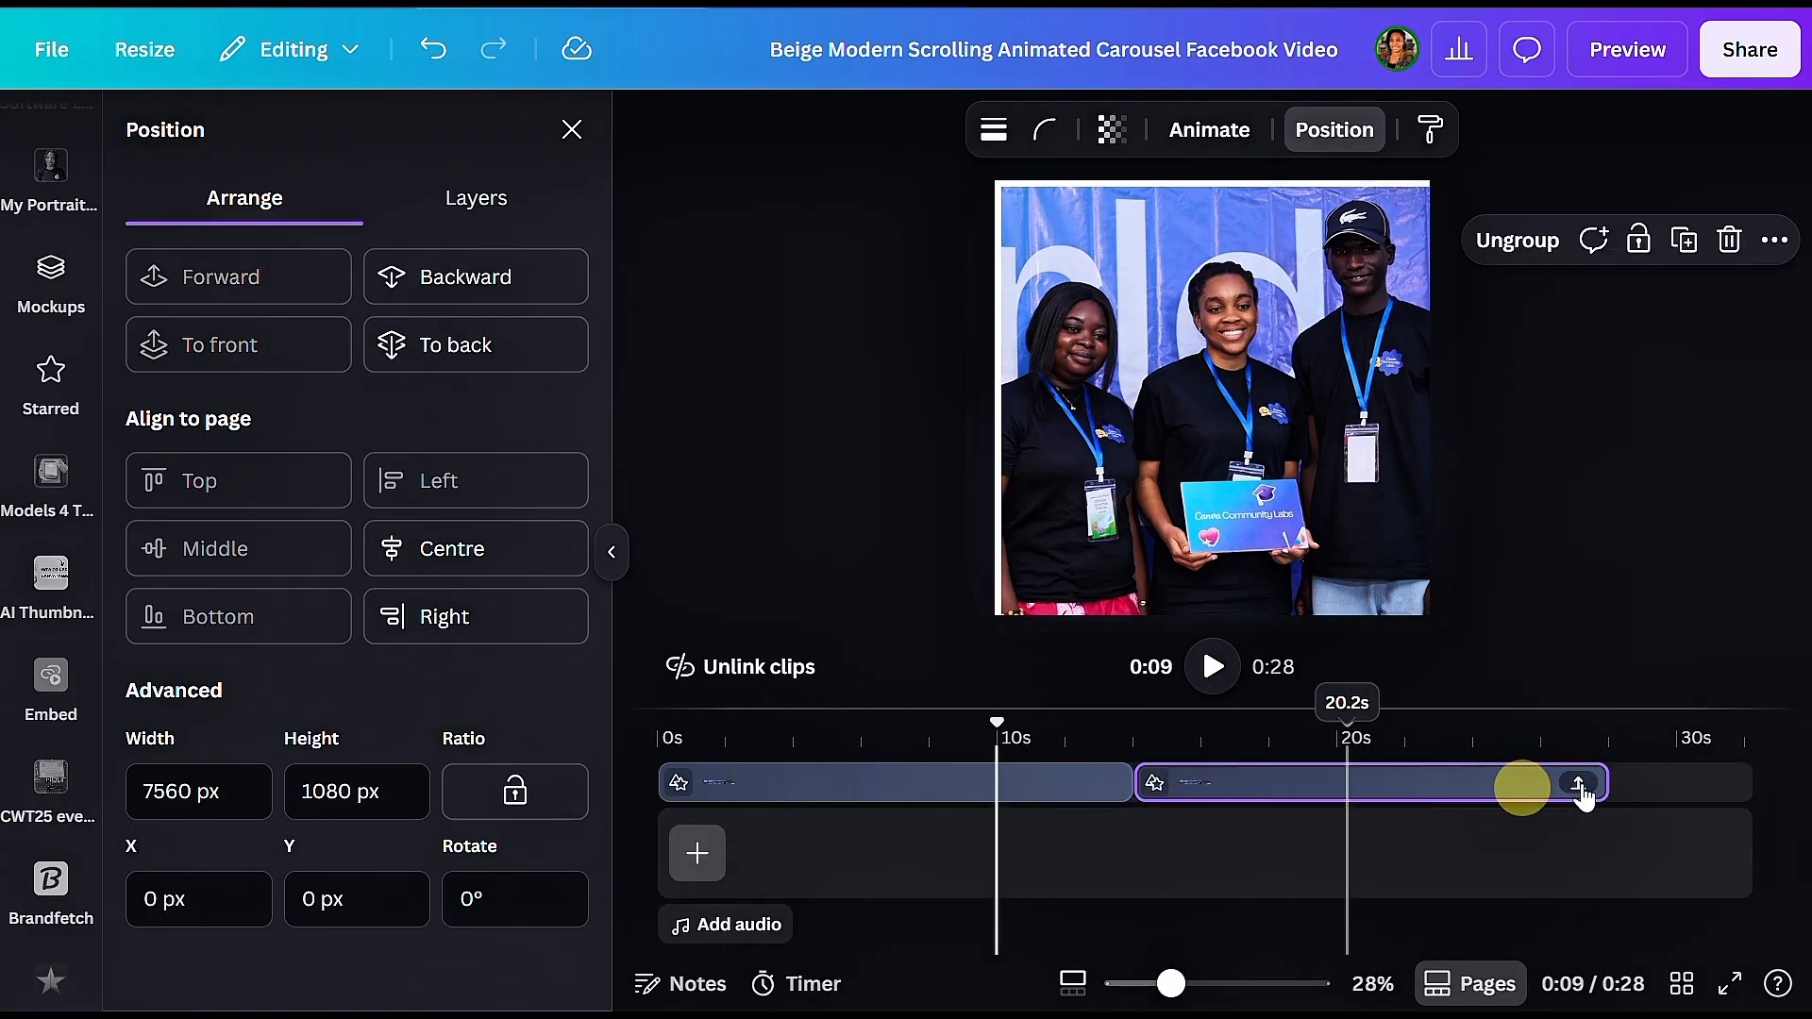
Step: Align the first carousel clip to the top and left edges of the page
click(1289, 782)
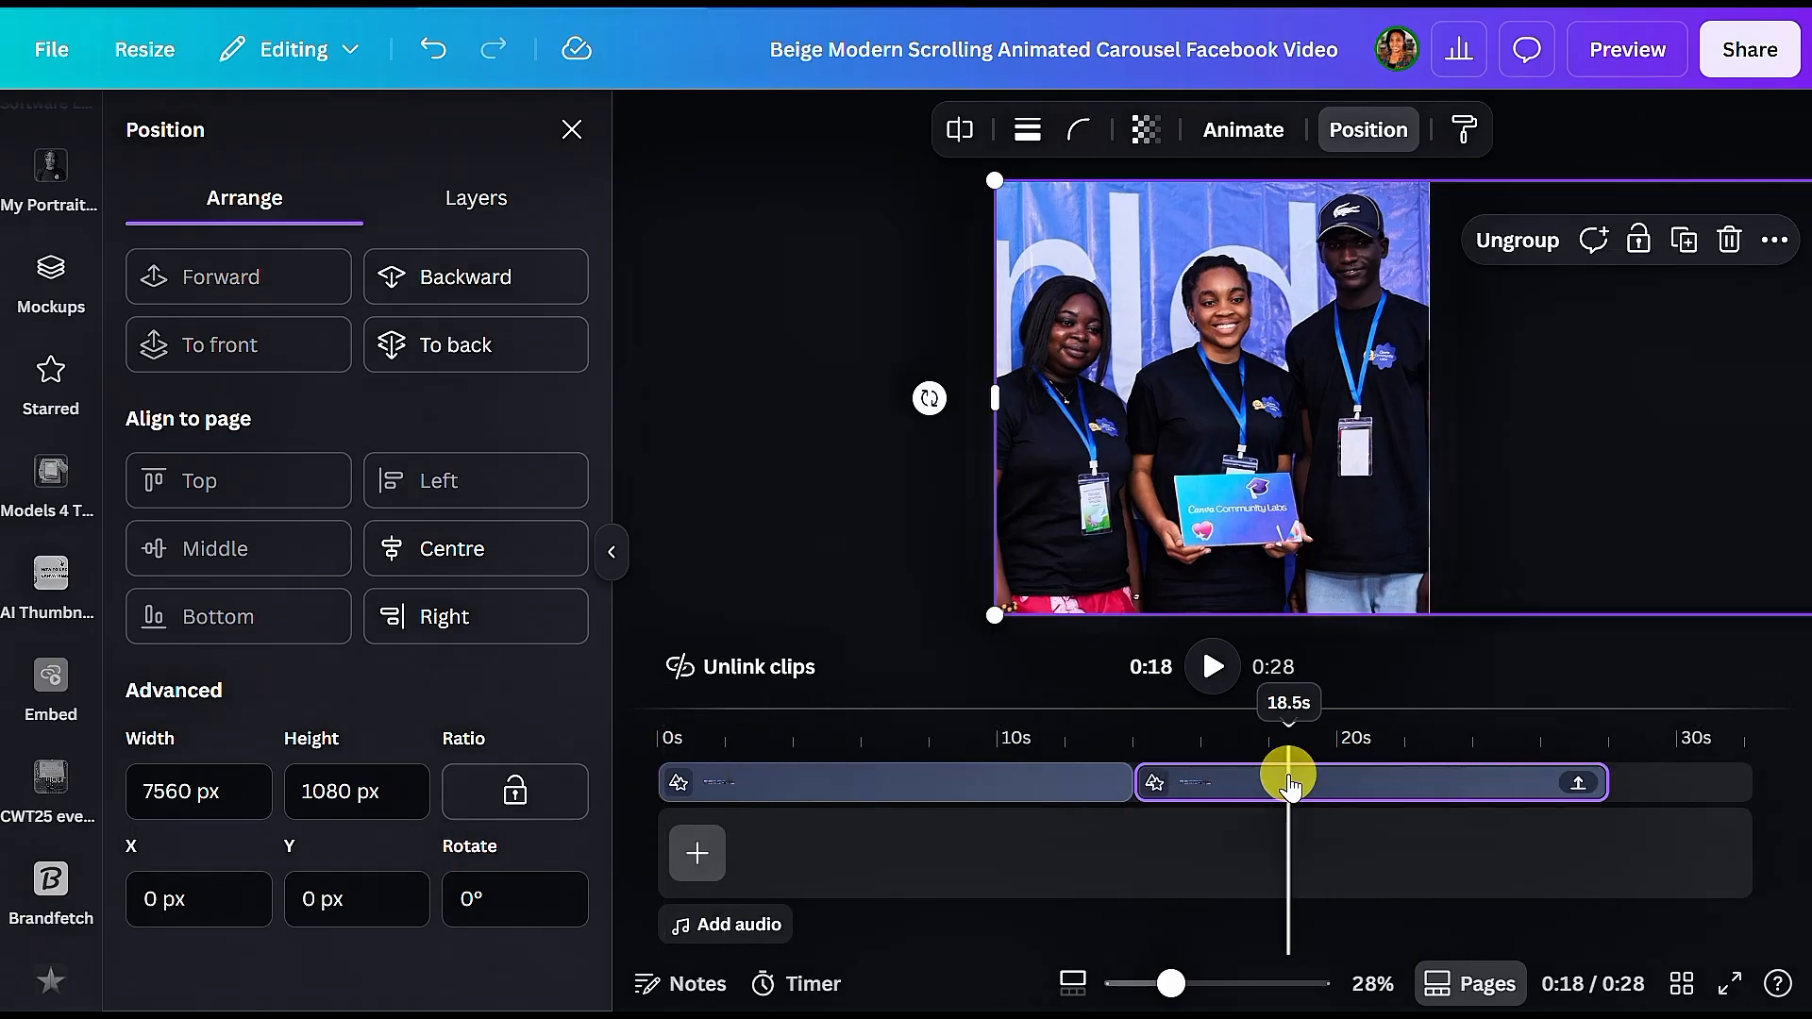
click(991, 783)
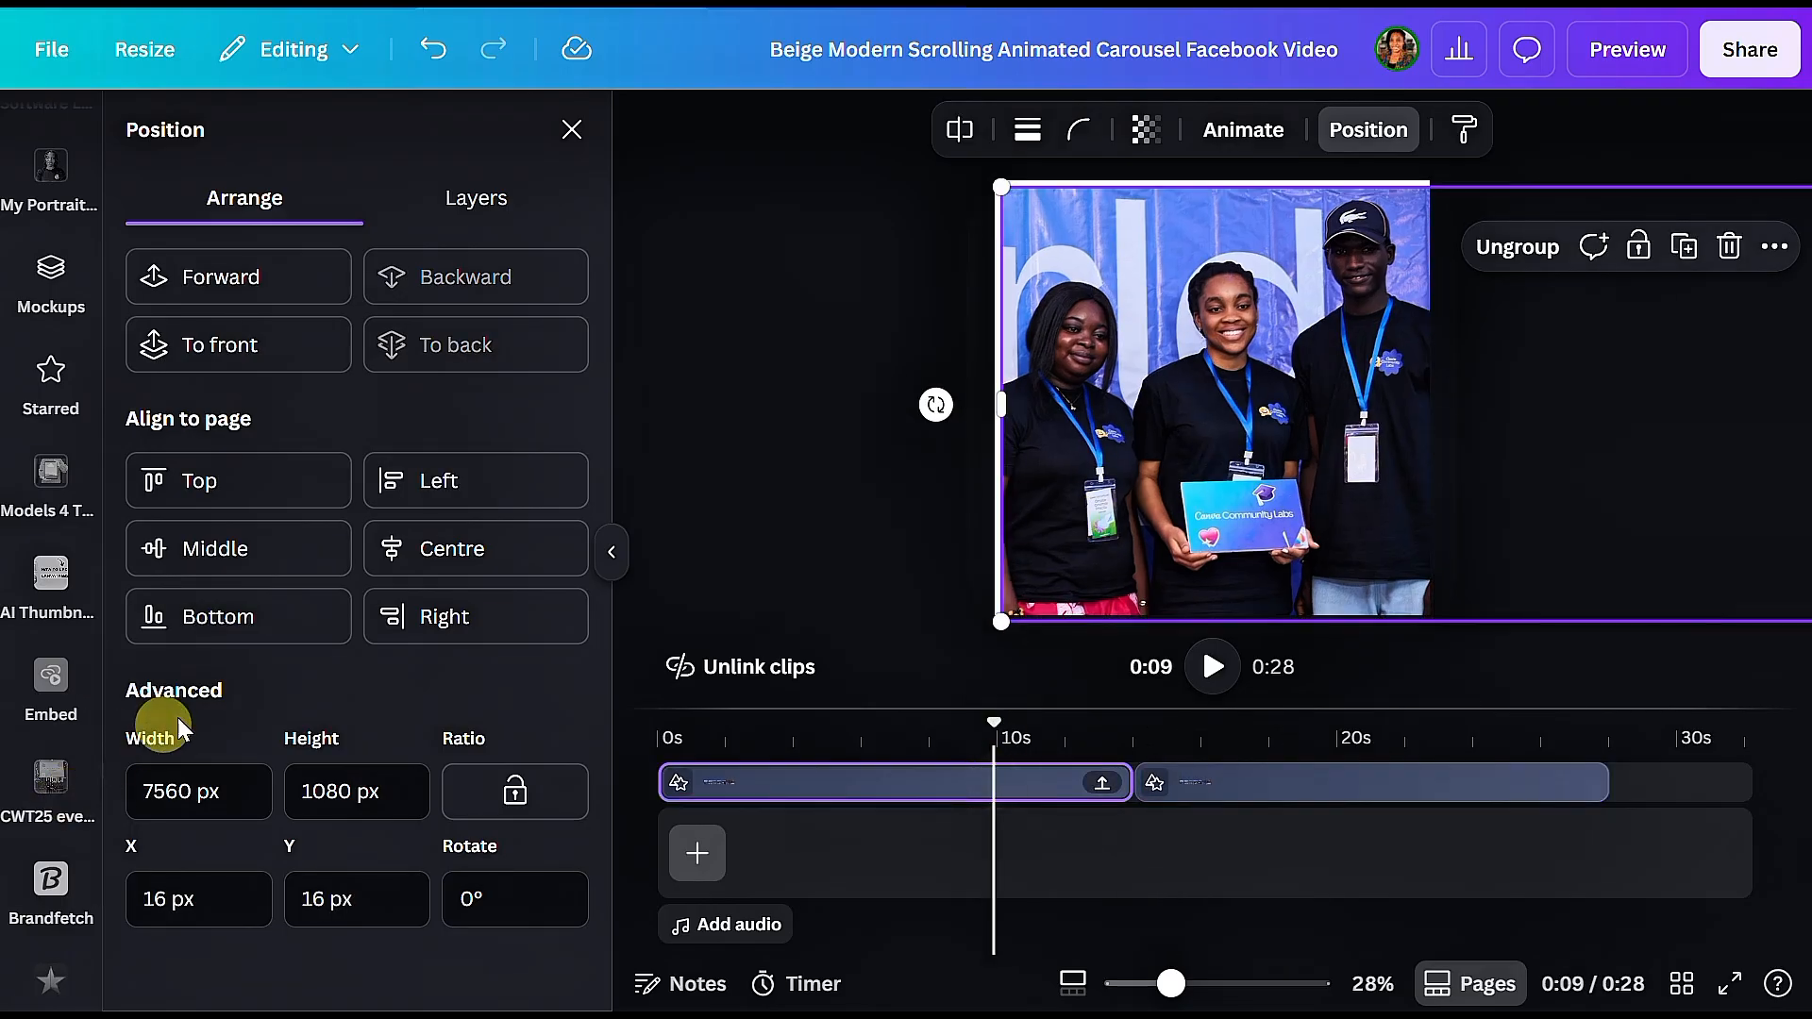
click(284, 491)
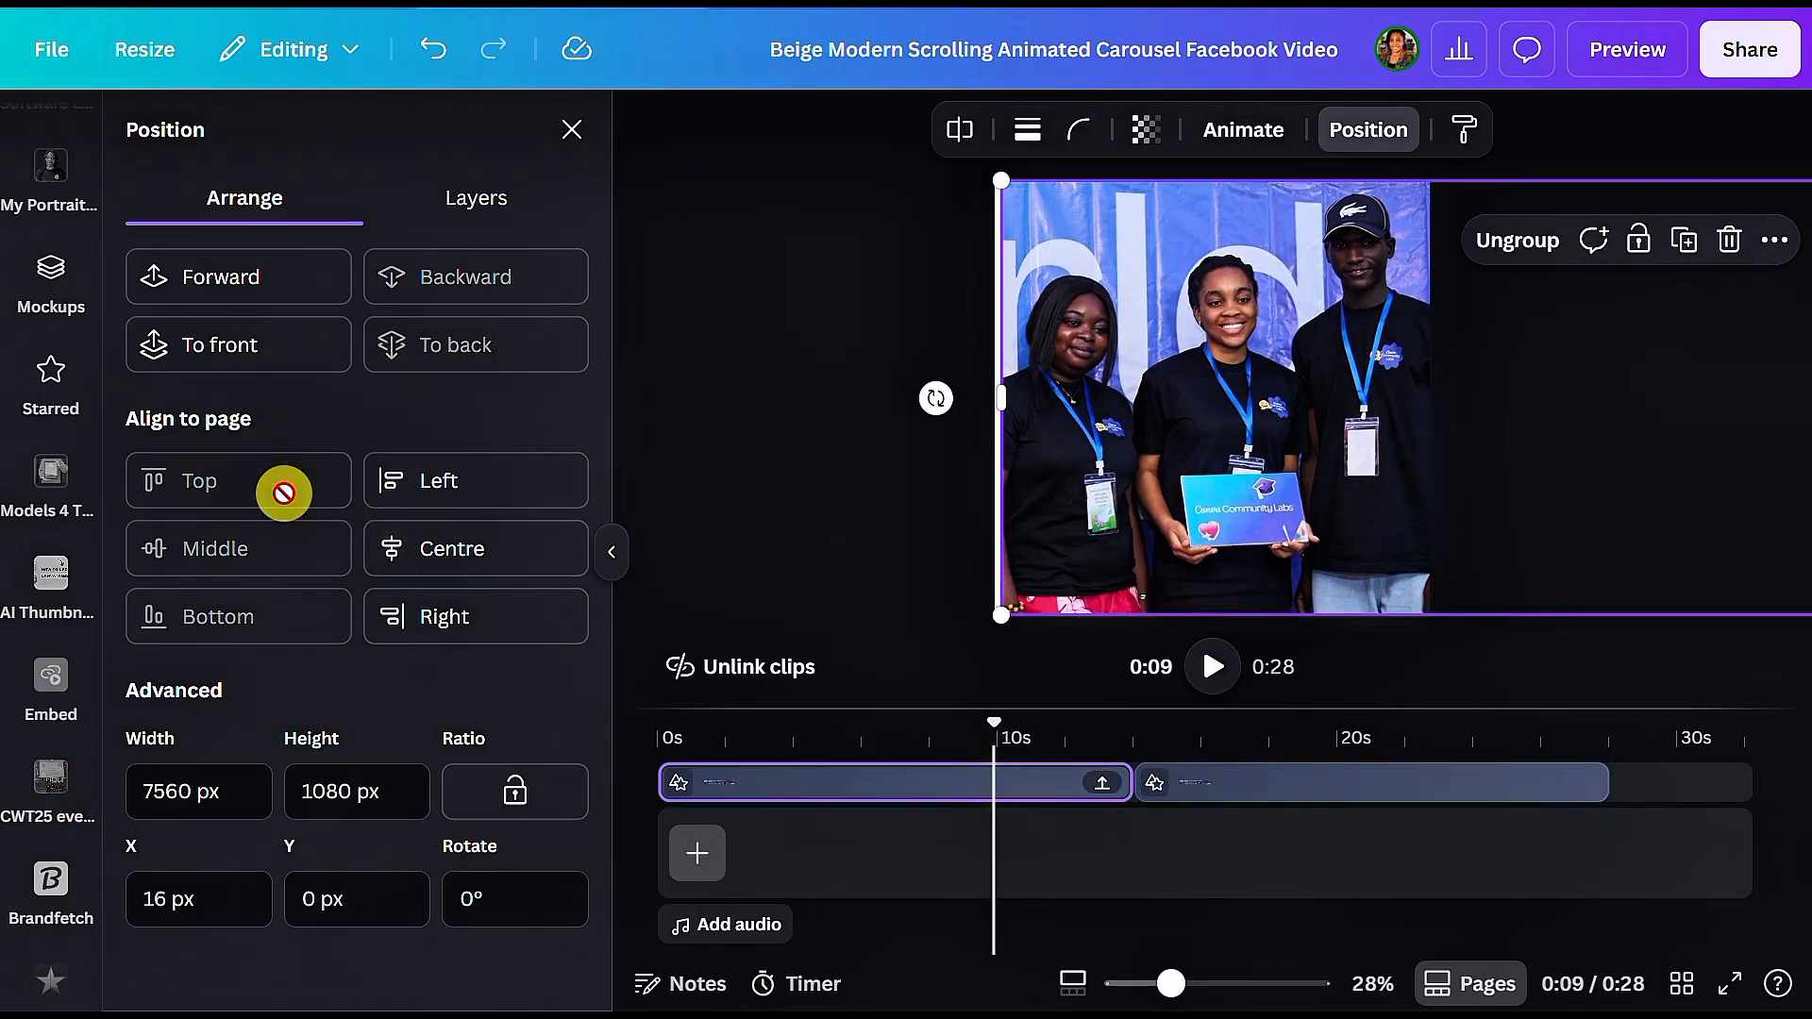
click(388, 486)
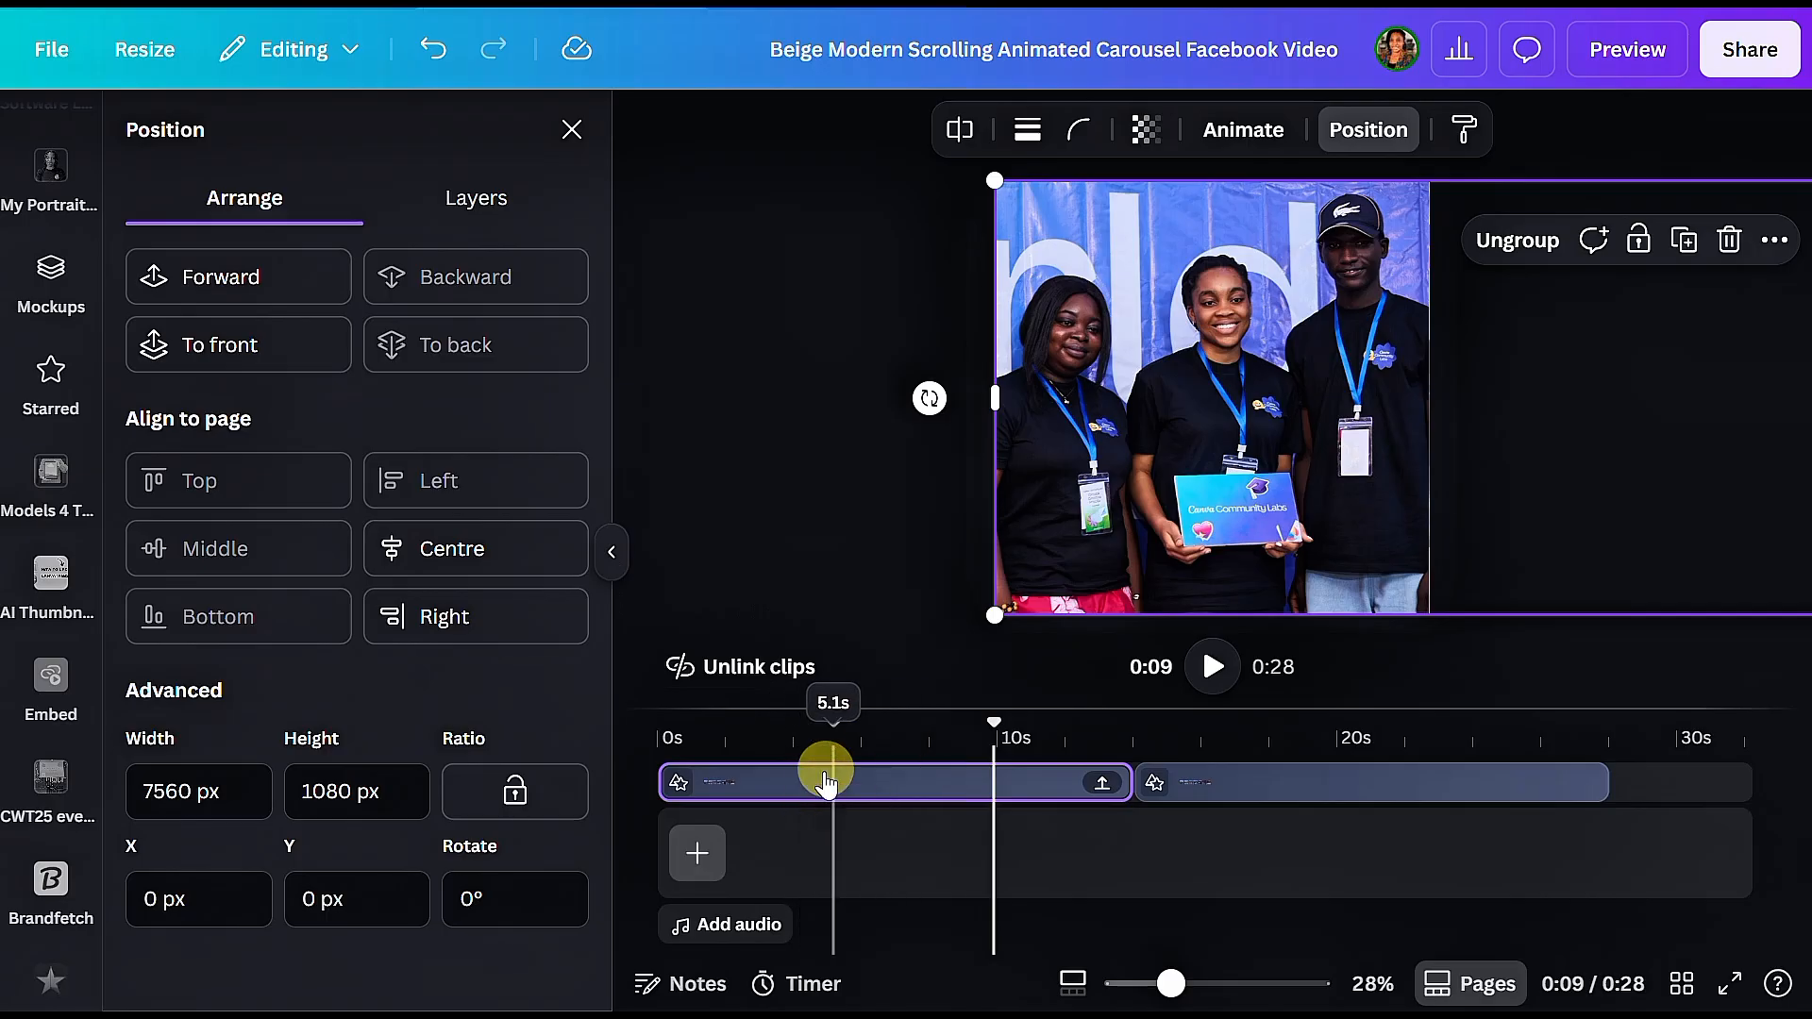
Step: Duplicate the third carousel clip and move one of the two clips to start where the other ends, extending the video to 0:56
click(1217, 788)
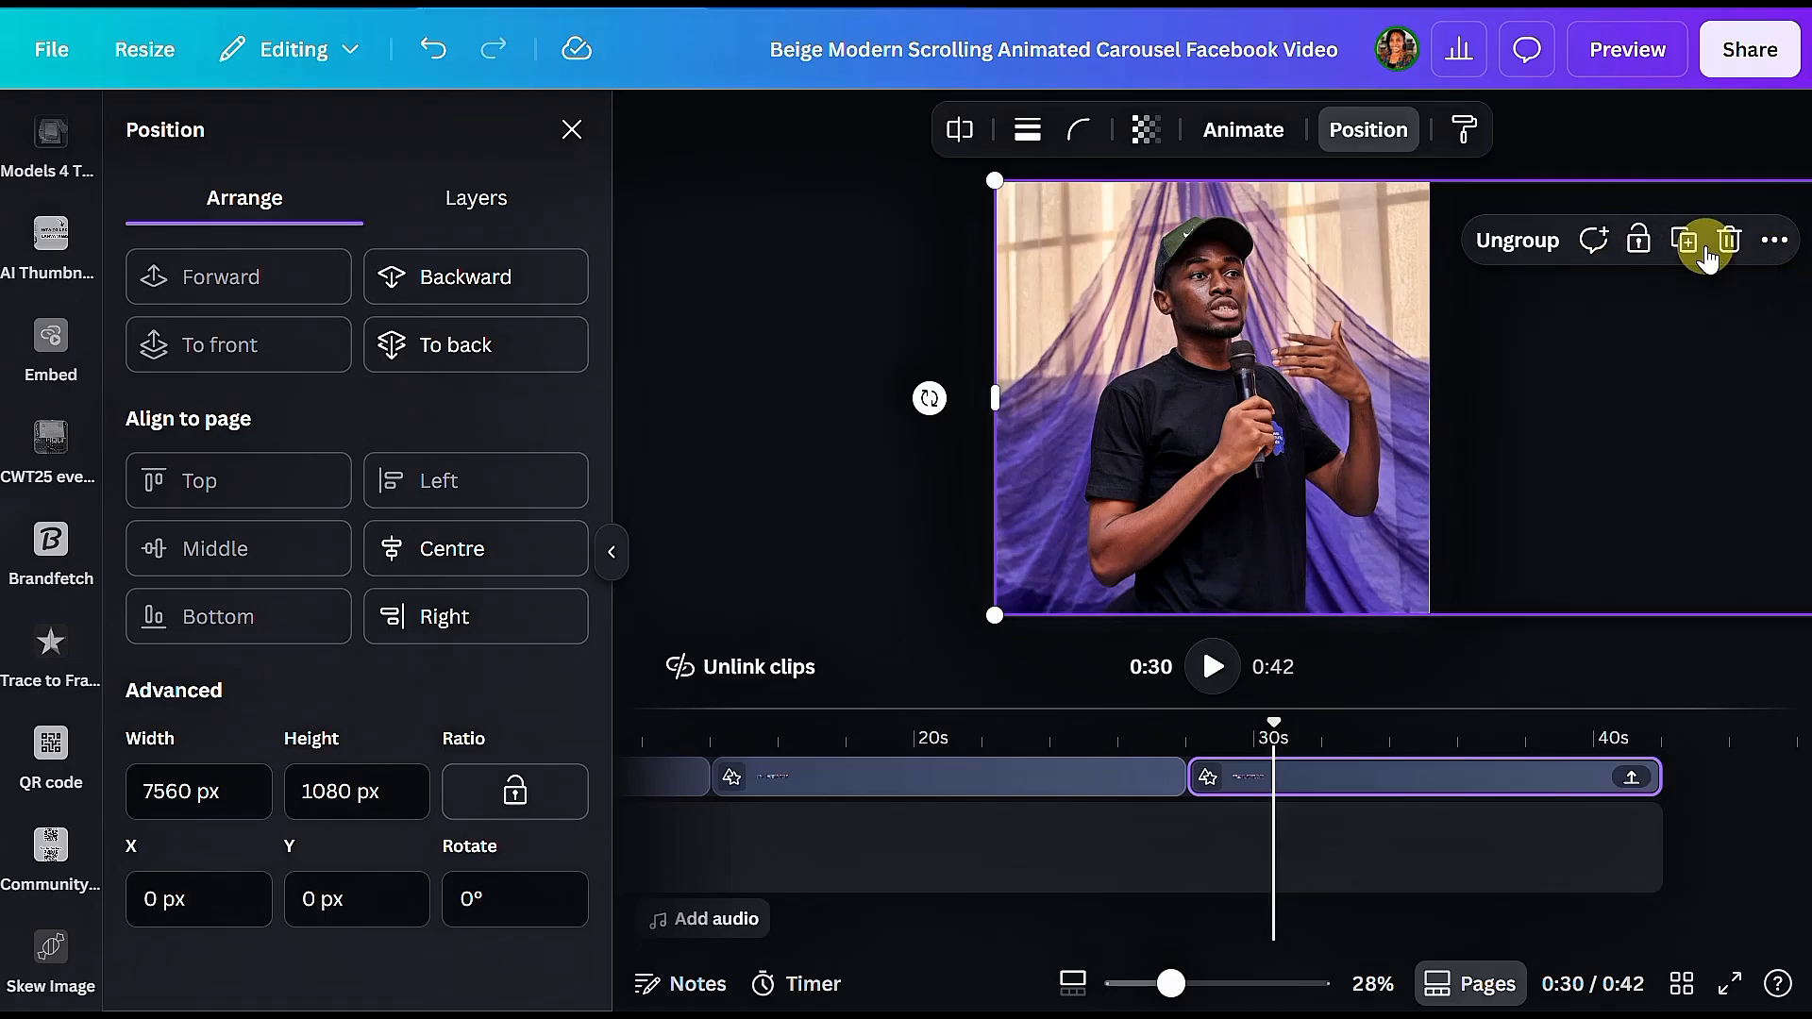
click(1688, 253)
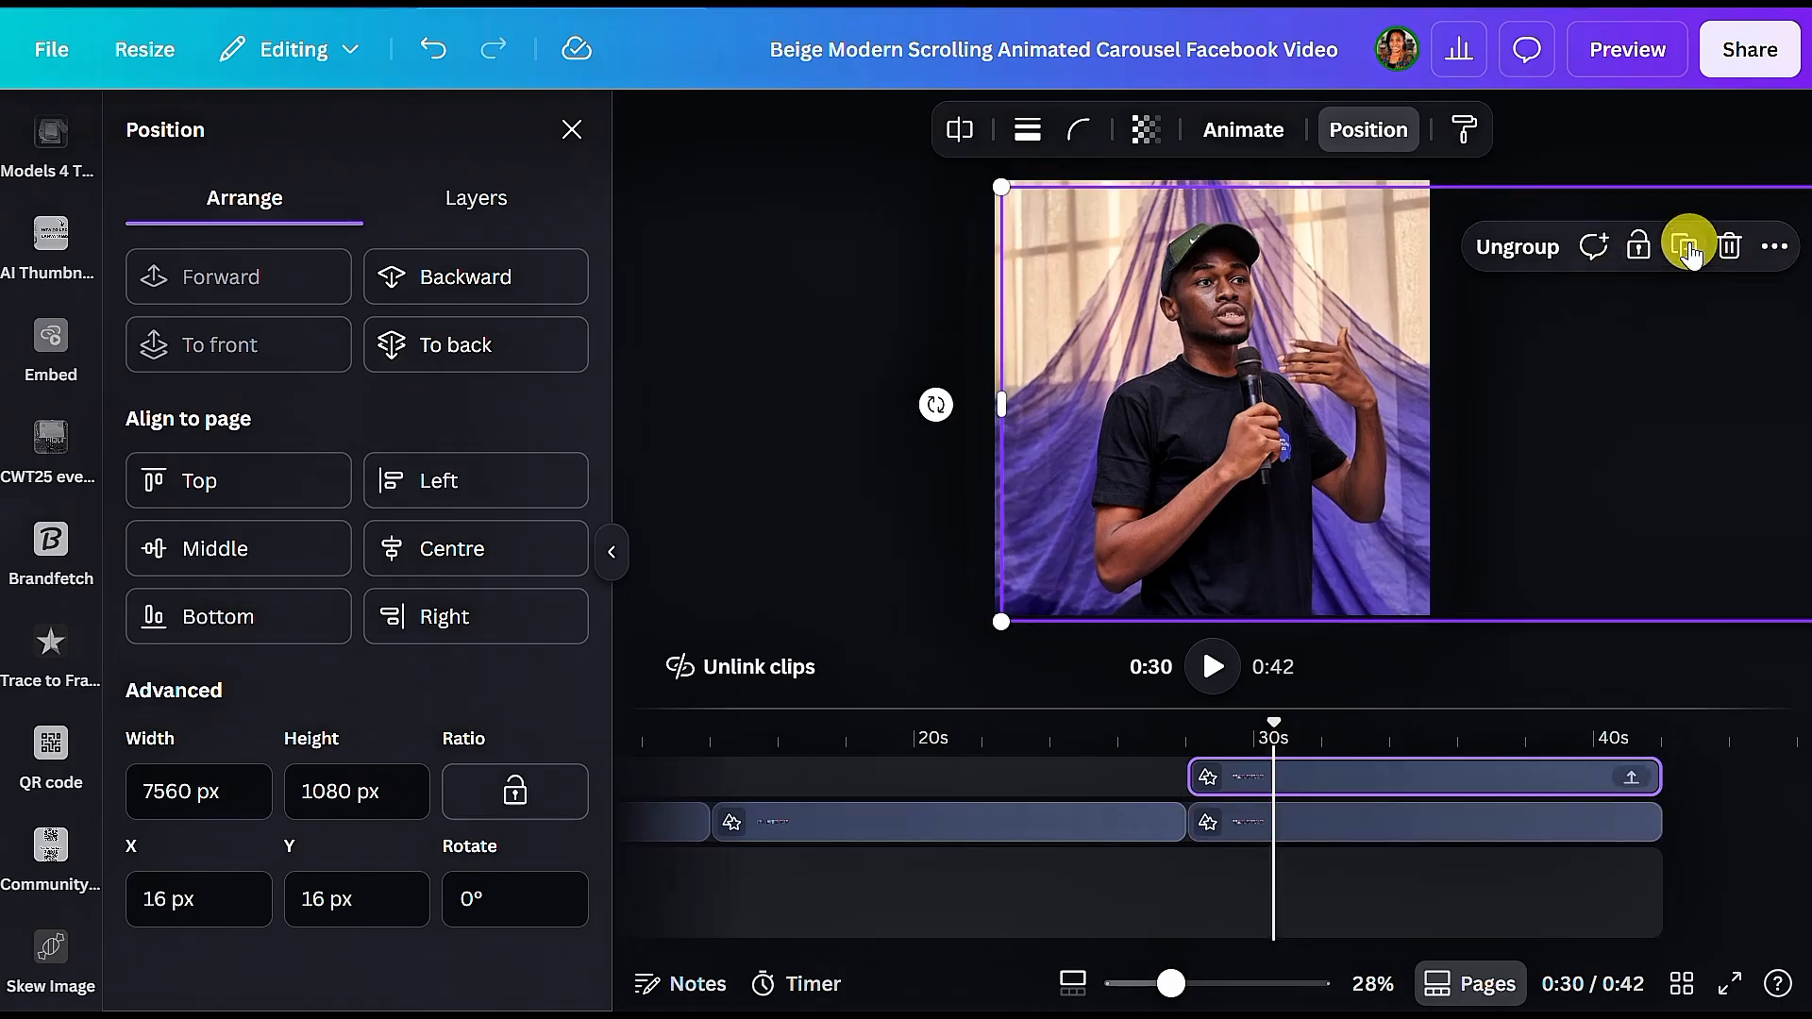
drag(1355, 830, 1779, 811)
drag(1389, 949, 1527, 944)
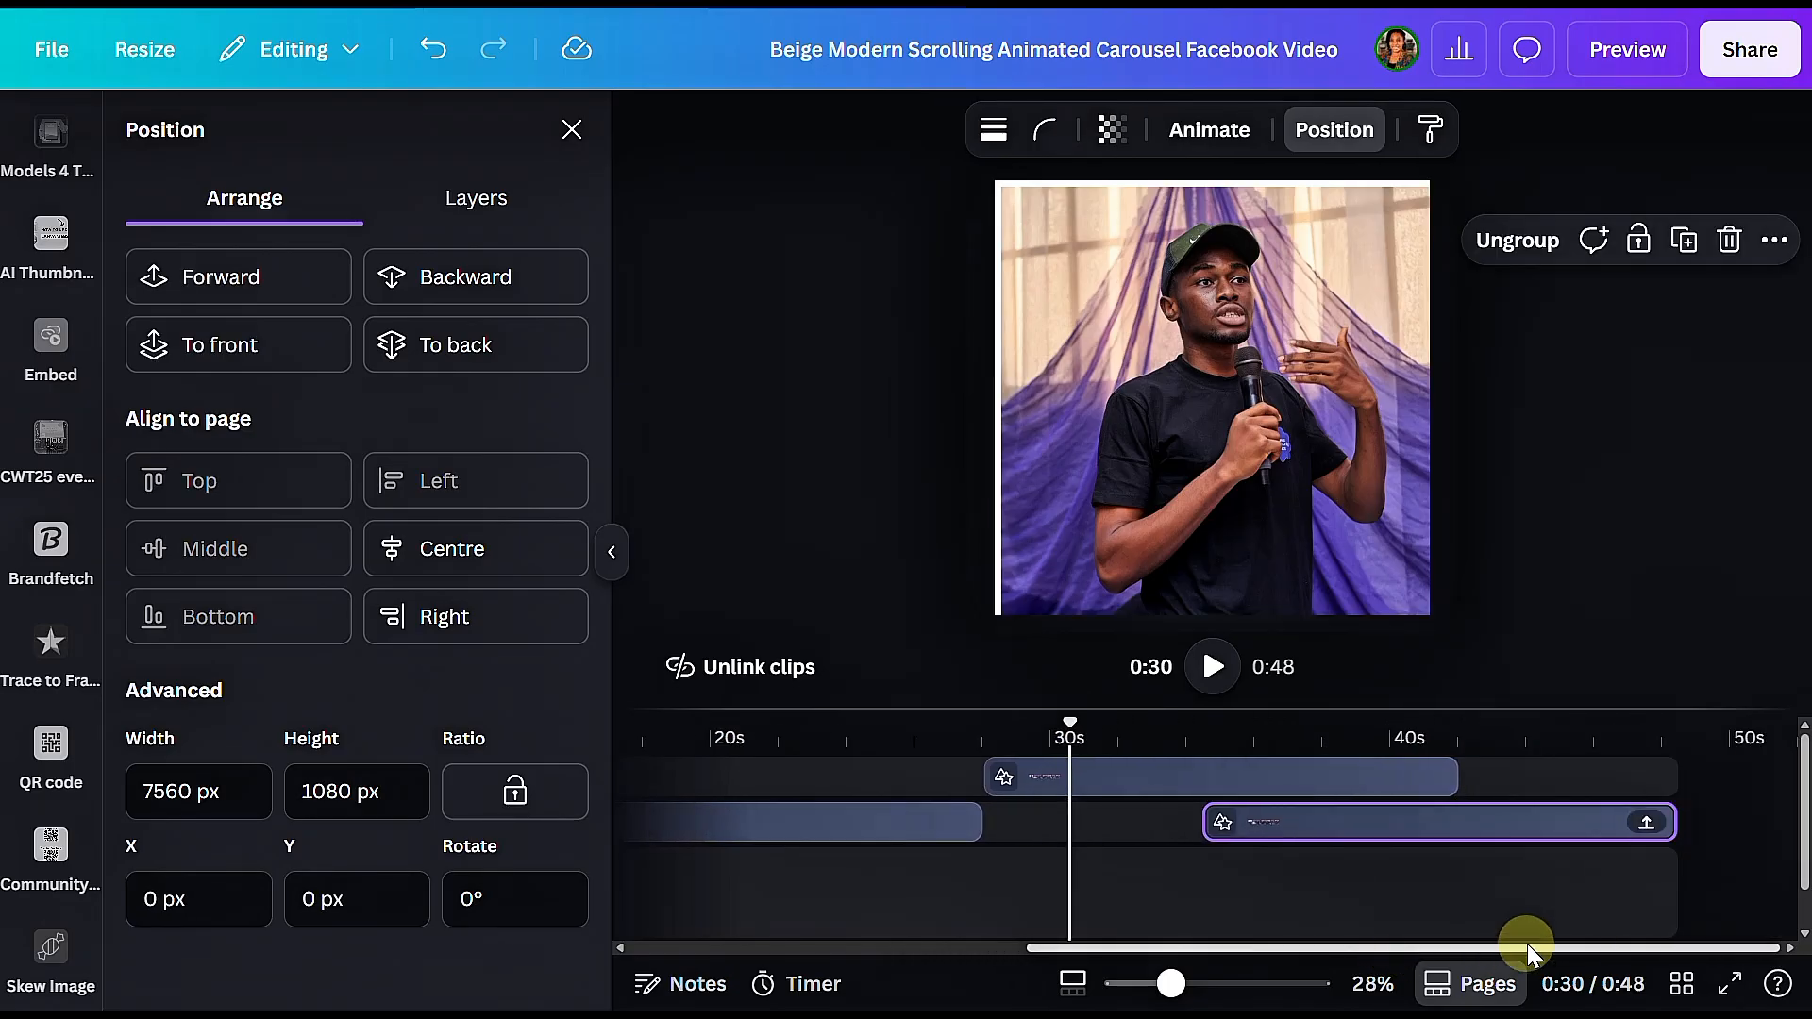
drag(1468, 830, 1391, 849)
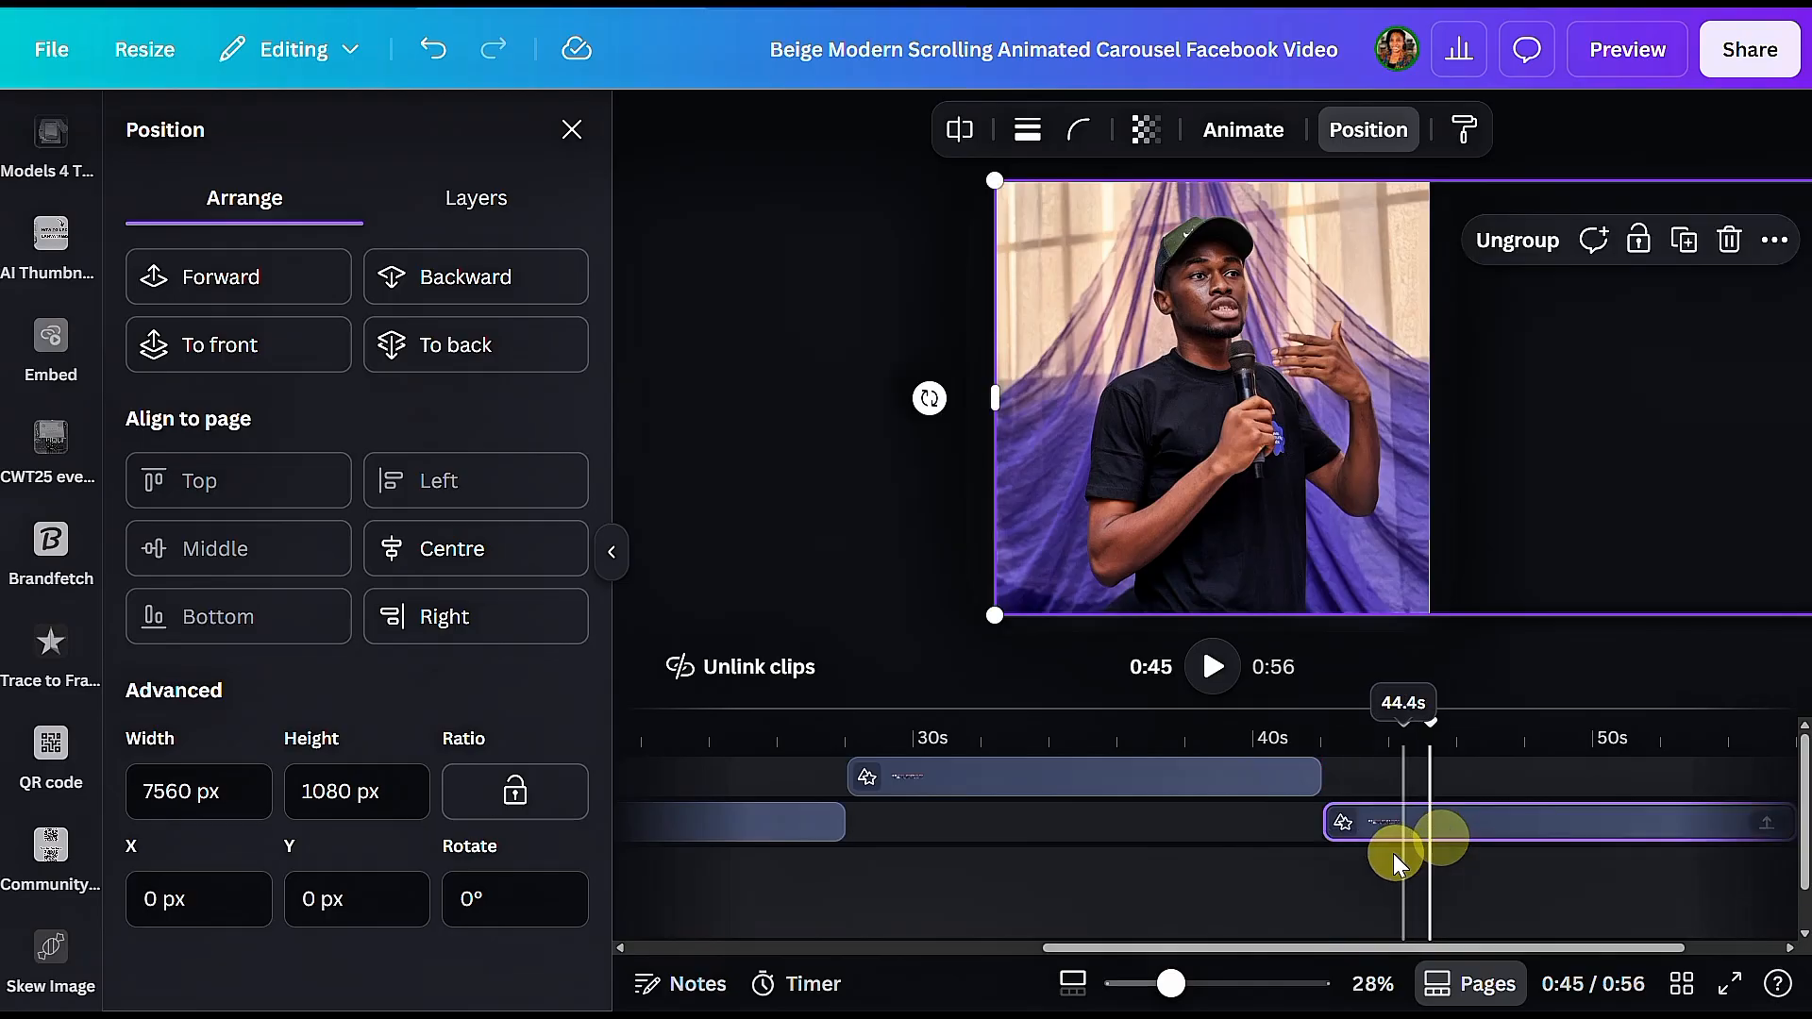
Step: Align the offset carousel clip ending at about 42 seconds to the left and top edges of the page
click(1241, 791)
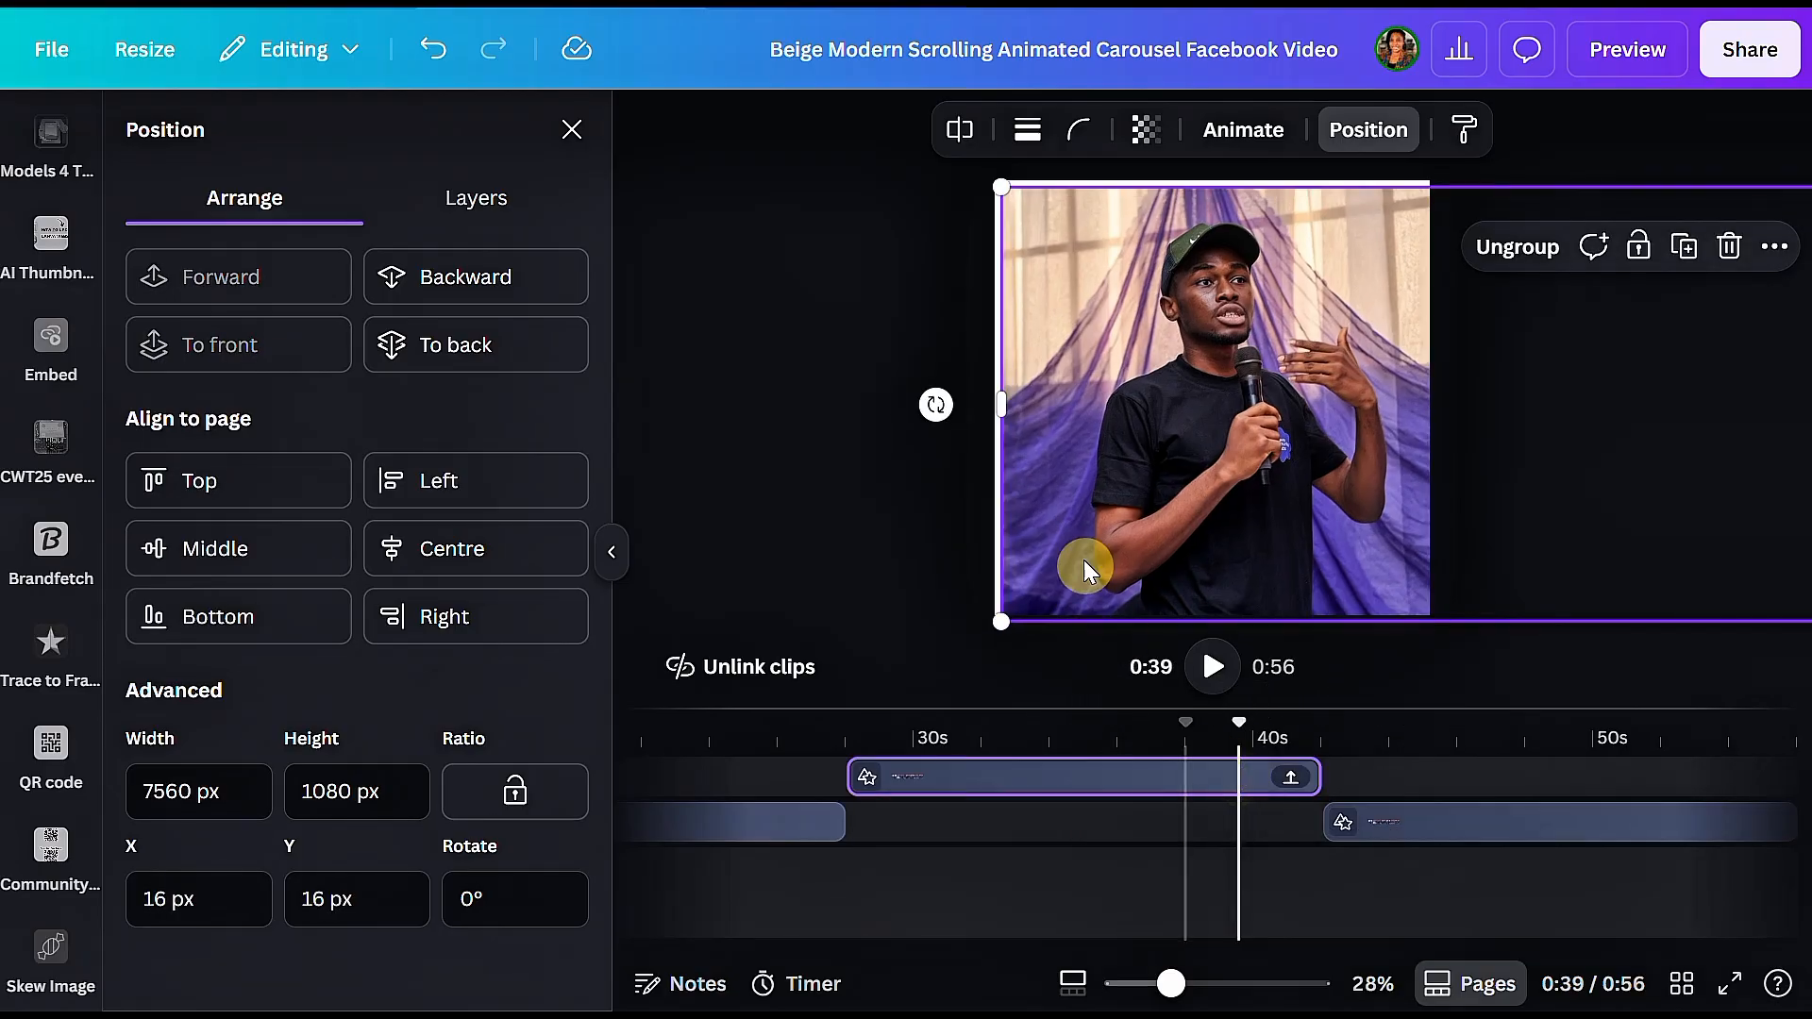
click(503, 479)
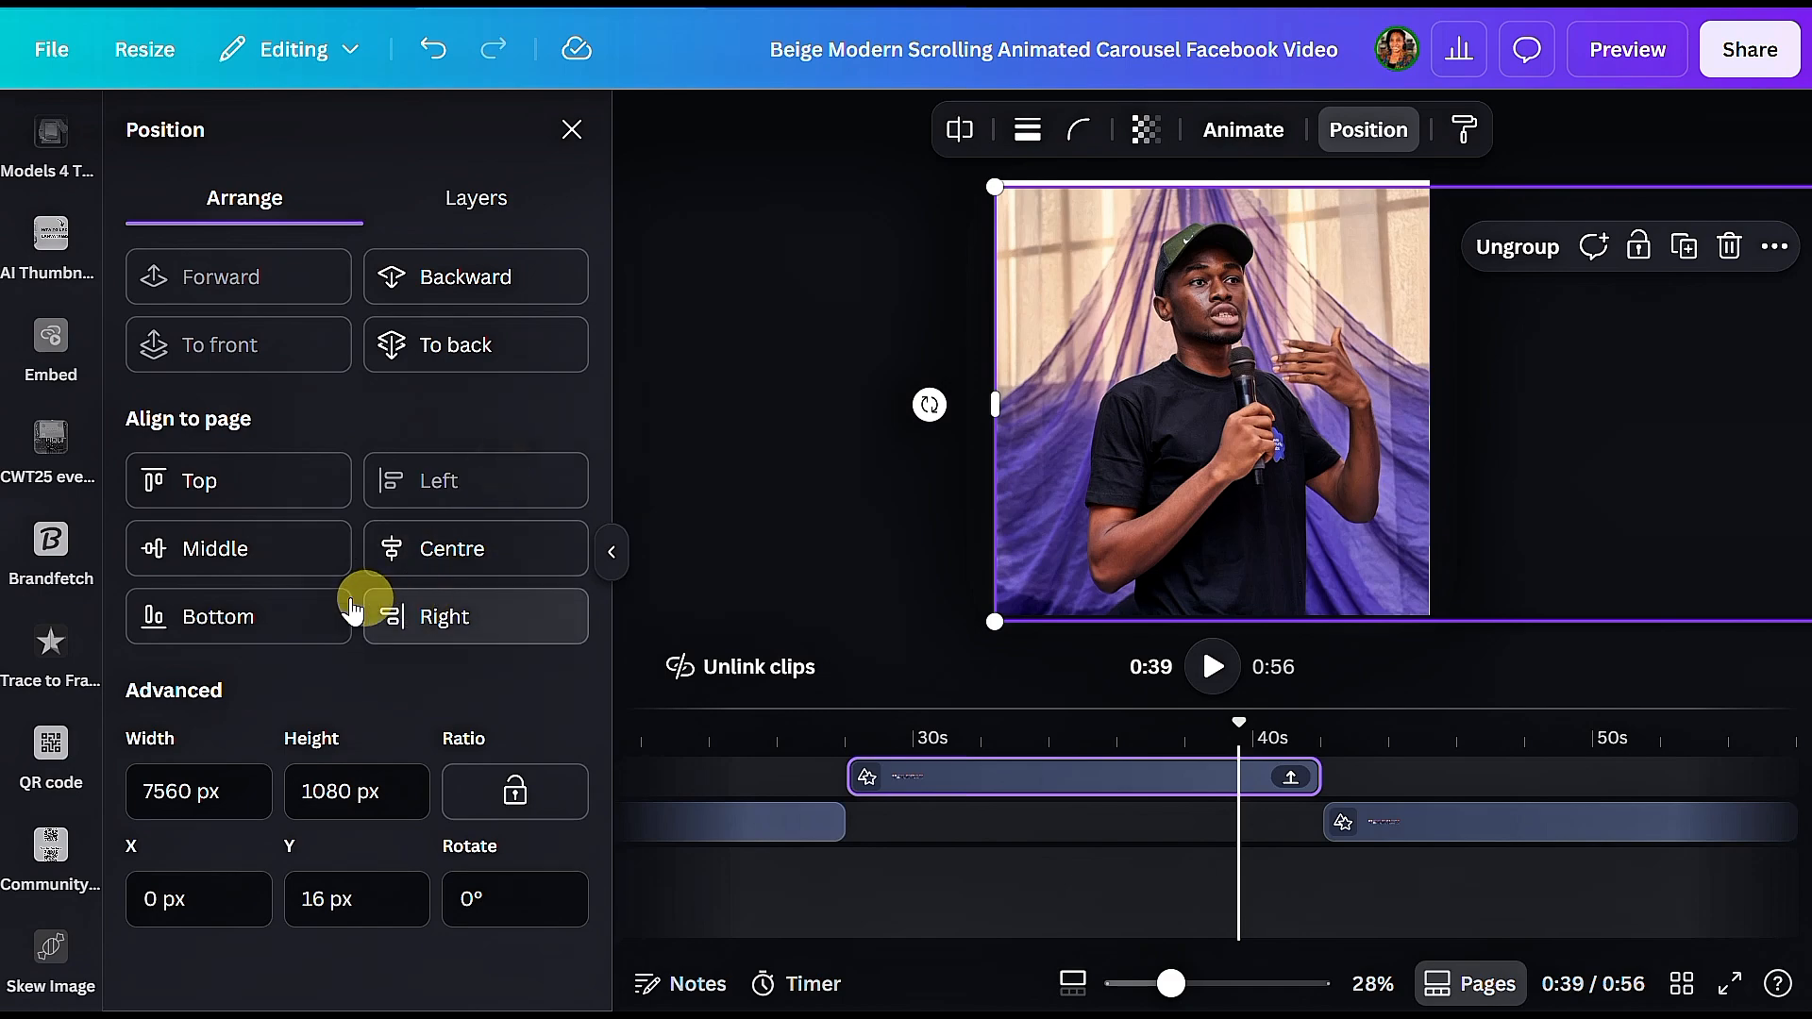
click(219, 486)
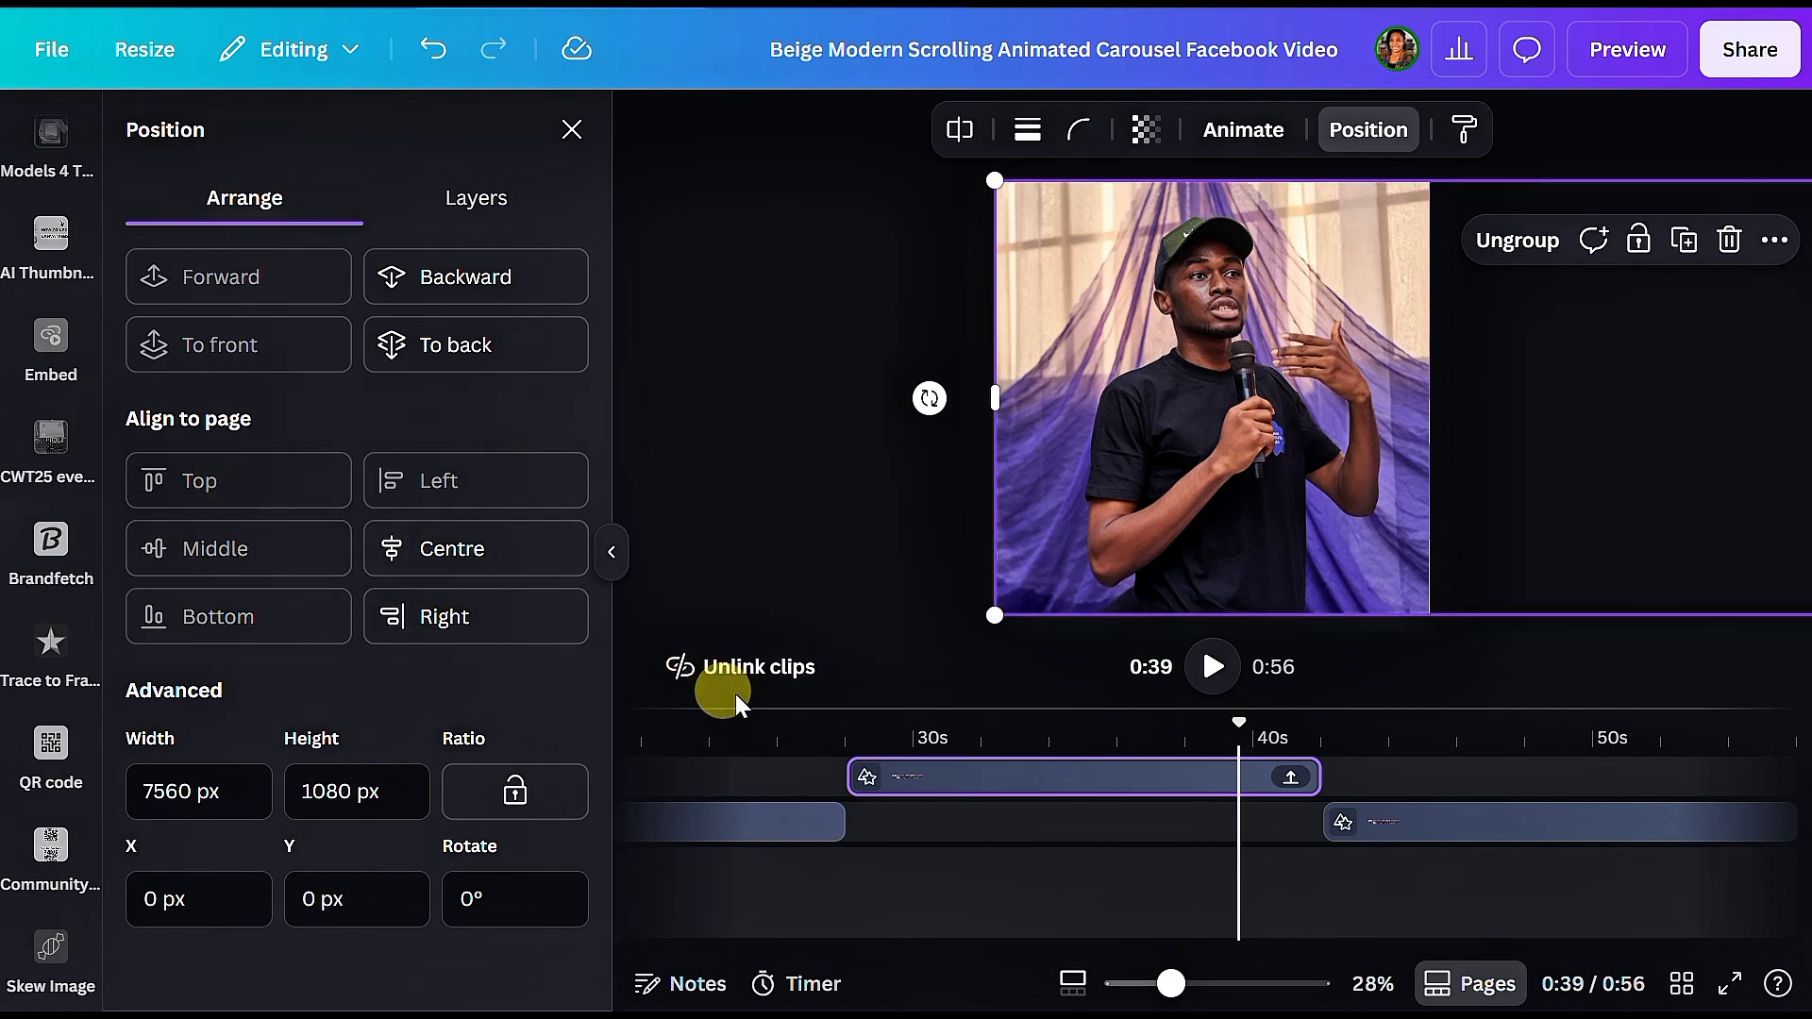
click(1473, 819)
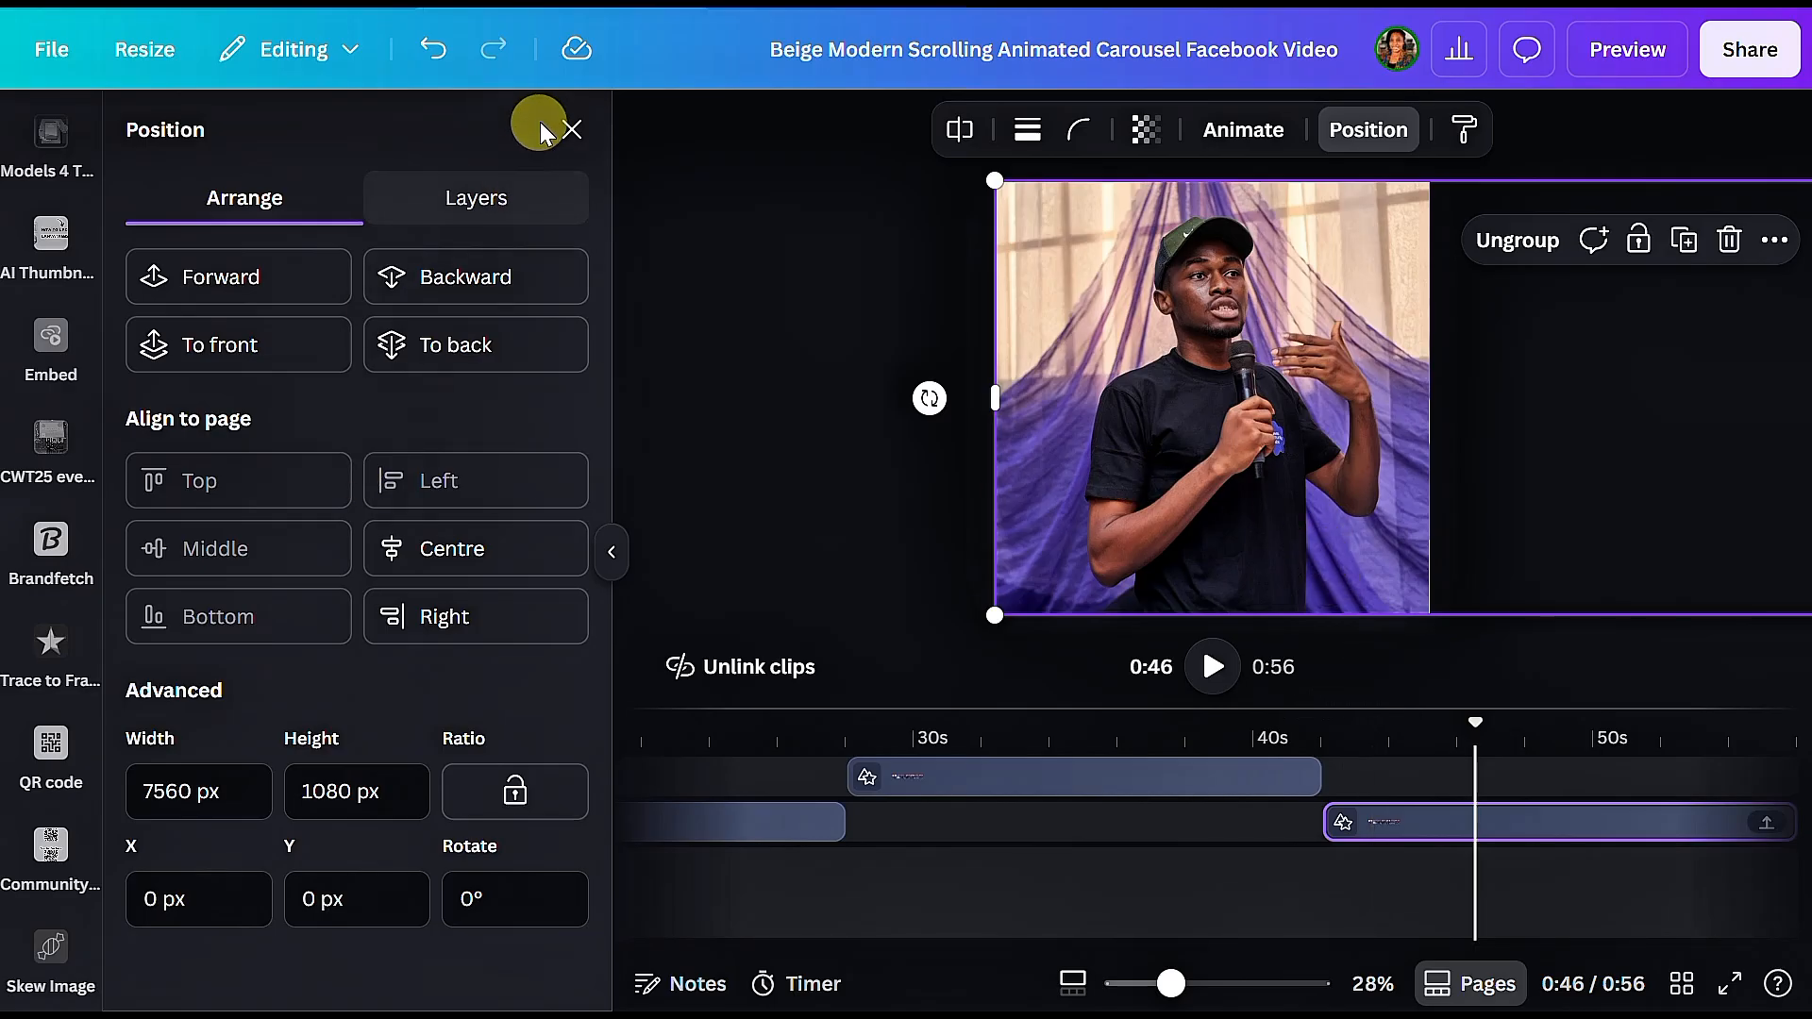
Step: Play the carousel video to check its scrolling, and return the playhead to 0:00
click(914, 468)
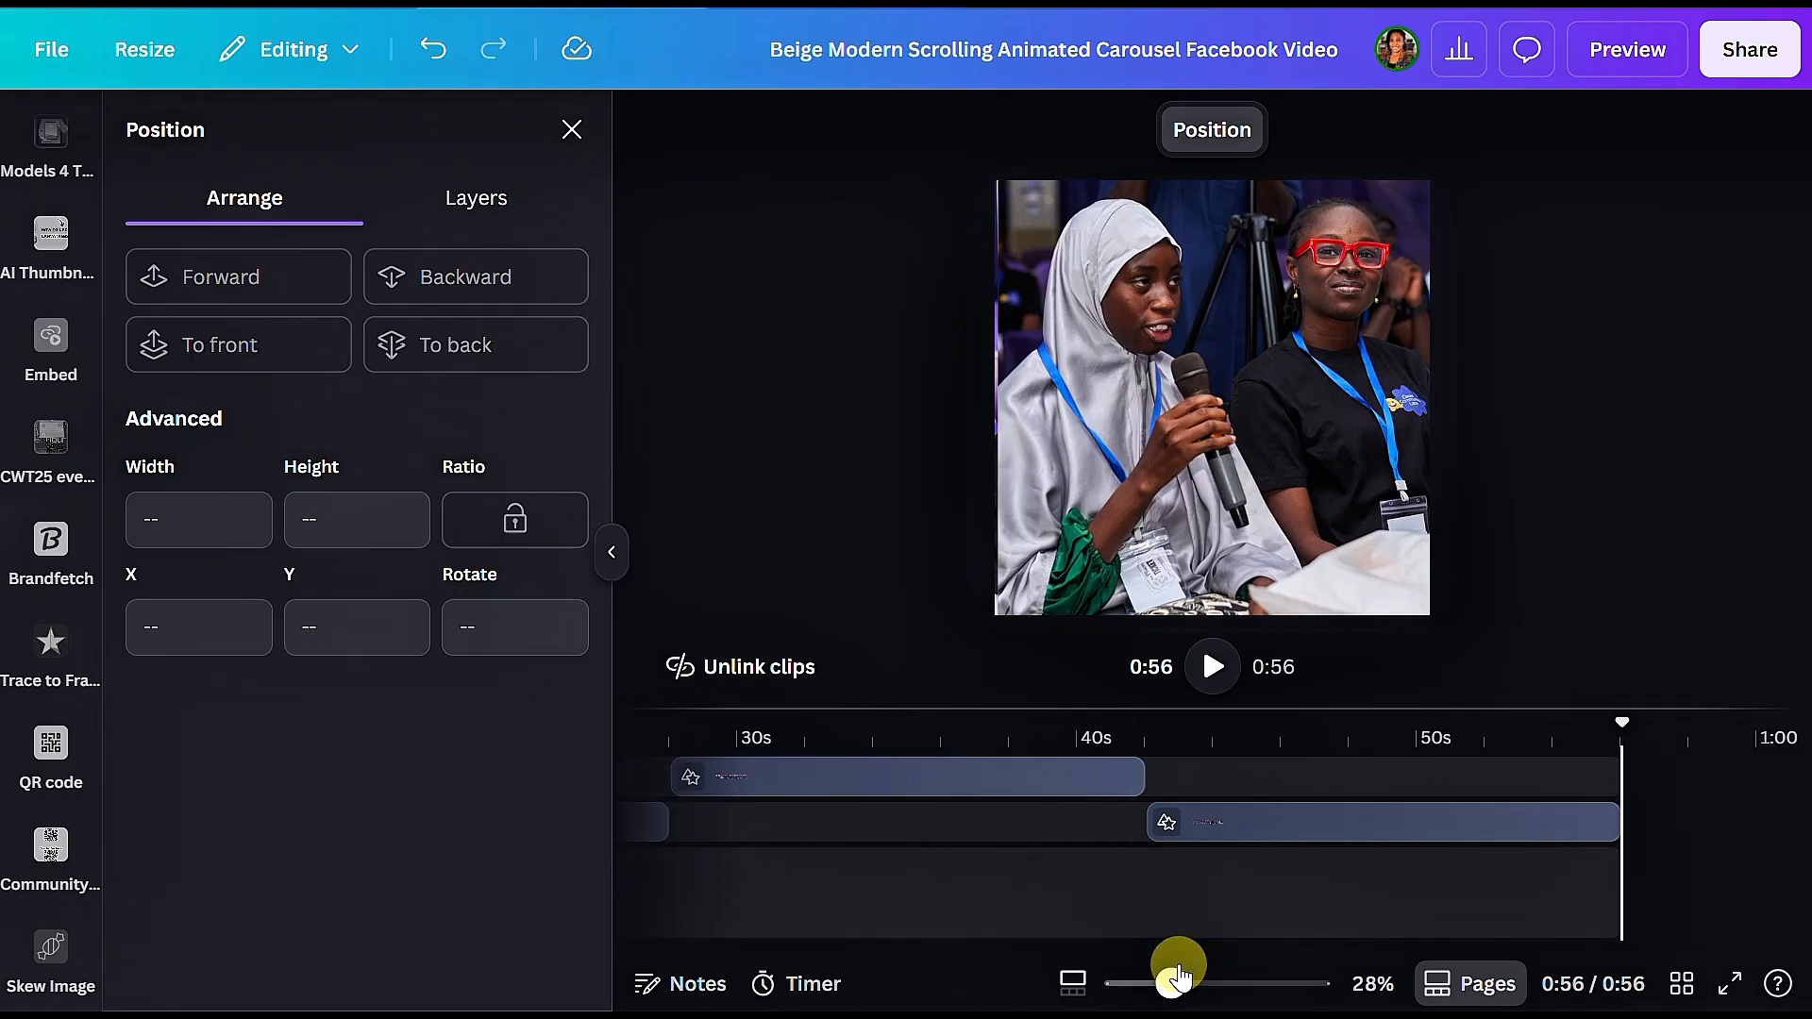
mouse_move(1180, 944)
mouse_down()
mouse_move(541, 961)
mouse_move(1157, 952)
mouse_up()
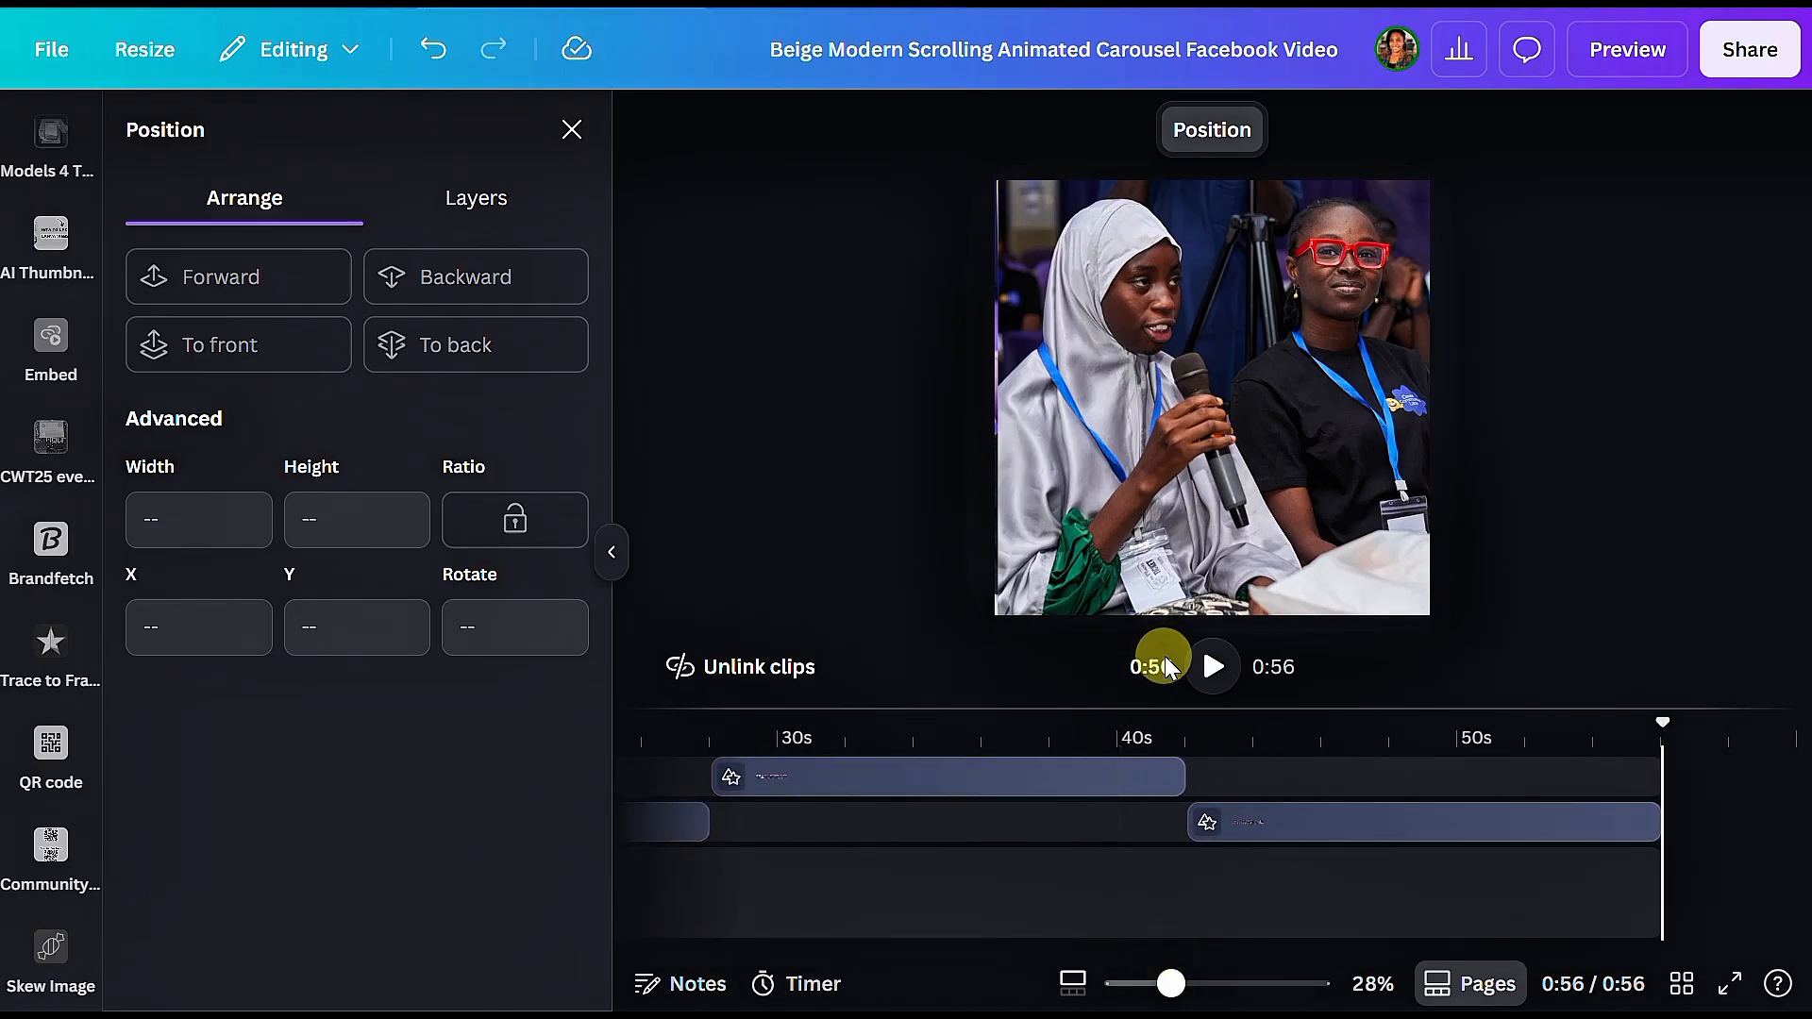
click(1208, 669)
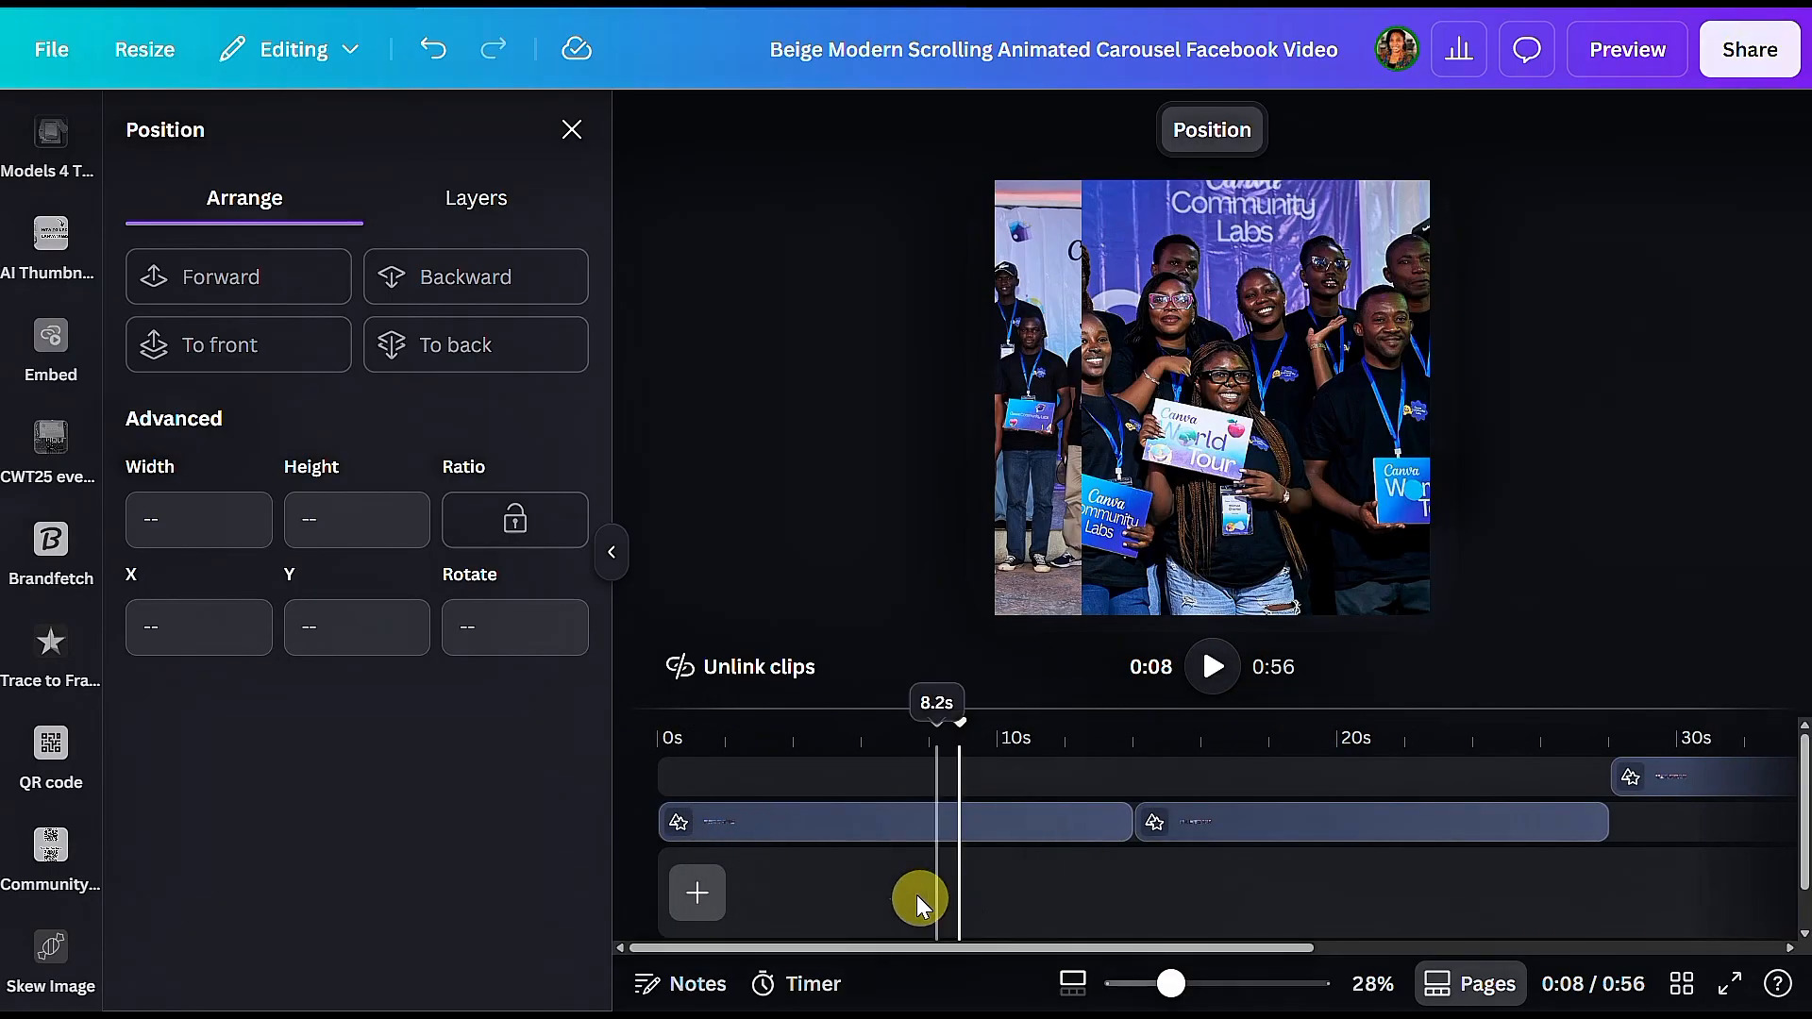
drag(963, 723, 651, 755)
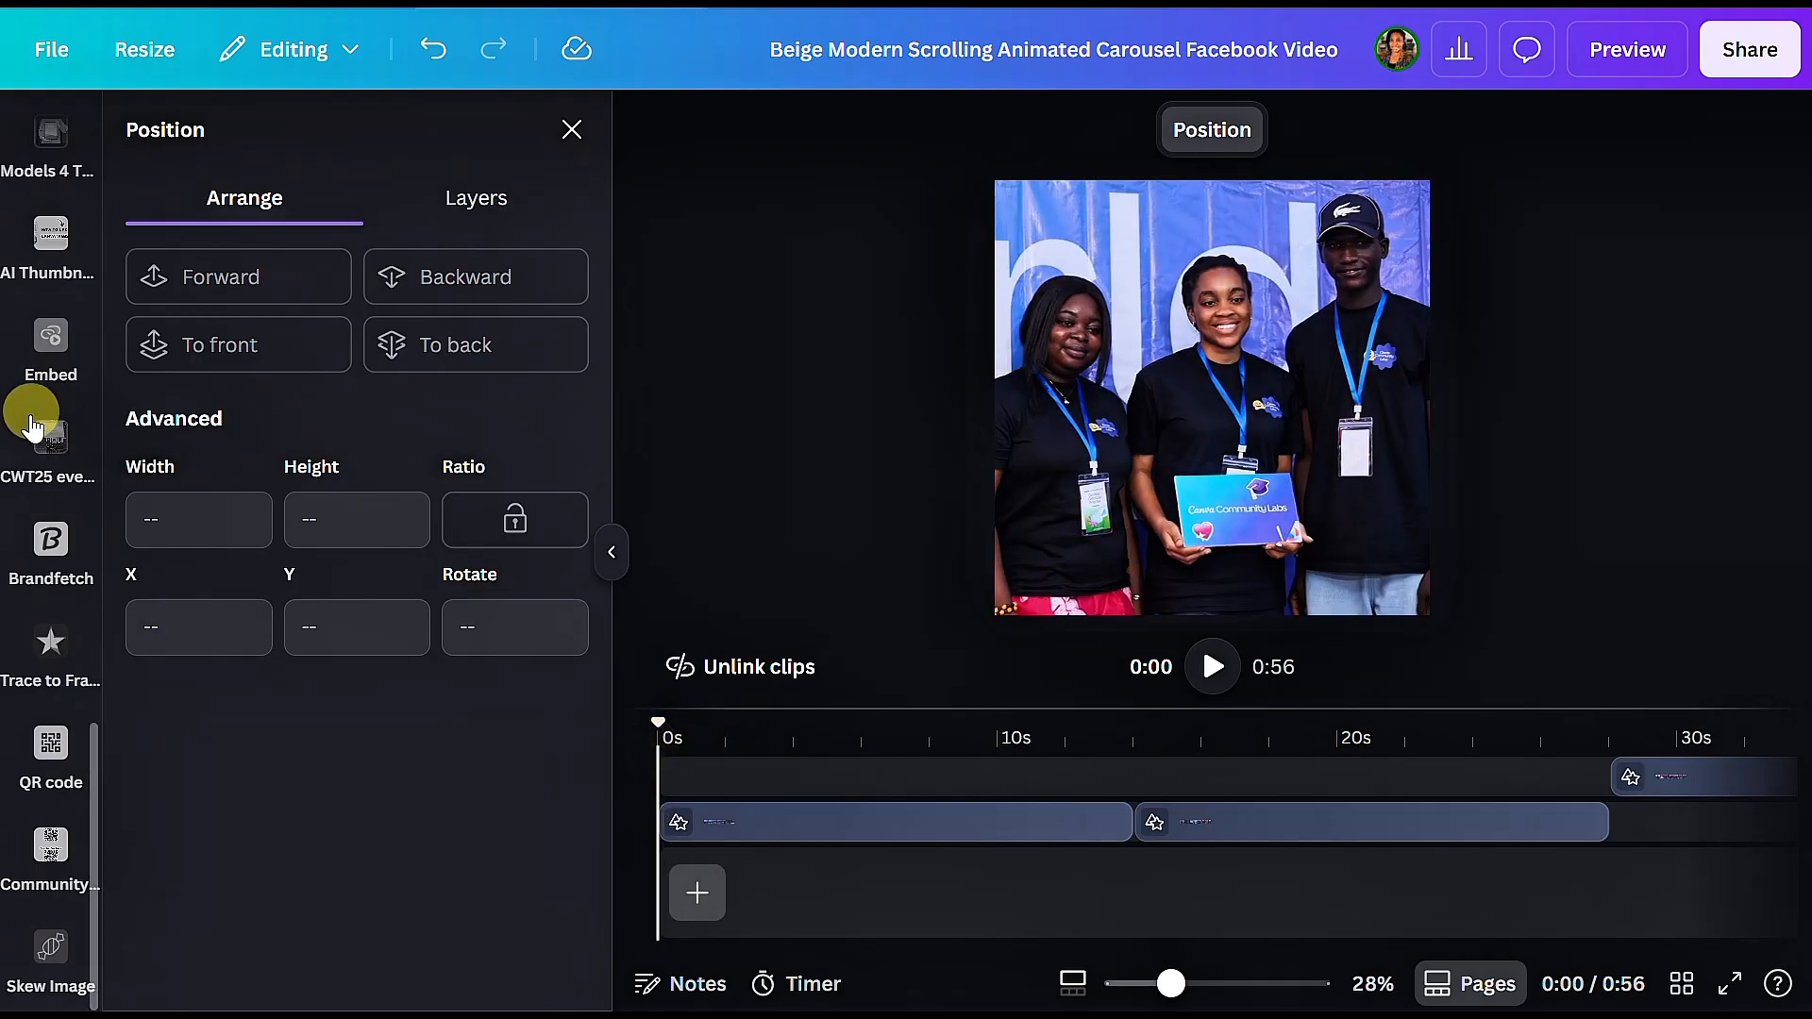
Step: Open the Audio category in the Elements library and choose Music as the type to generate
scroll(34, 415, up, 10)
scroll(38, 430, up, 3)
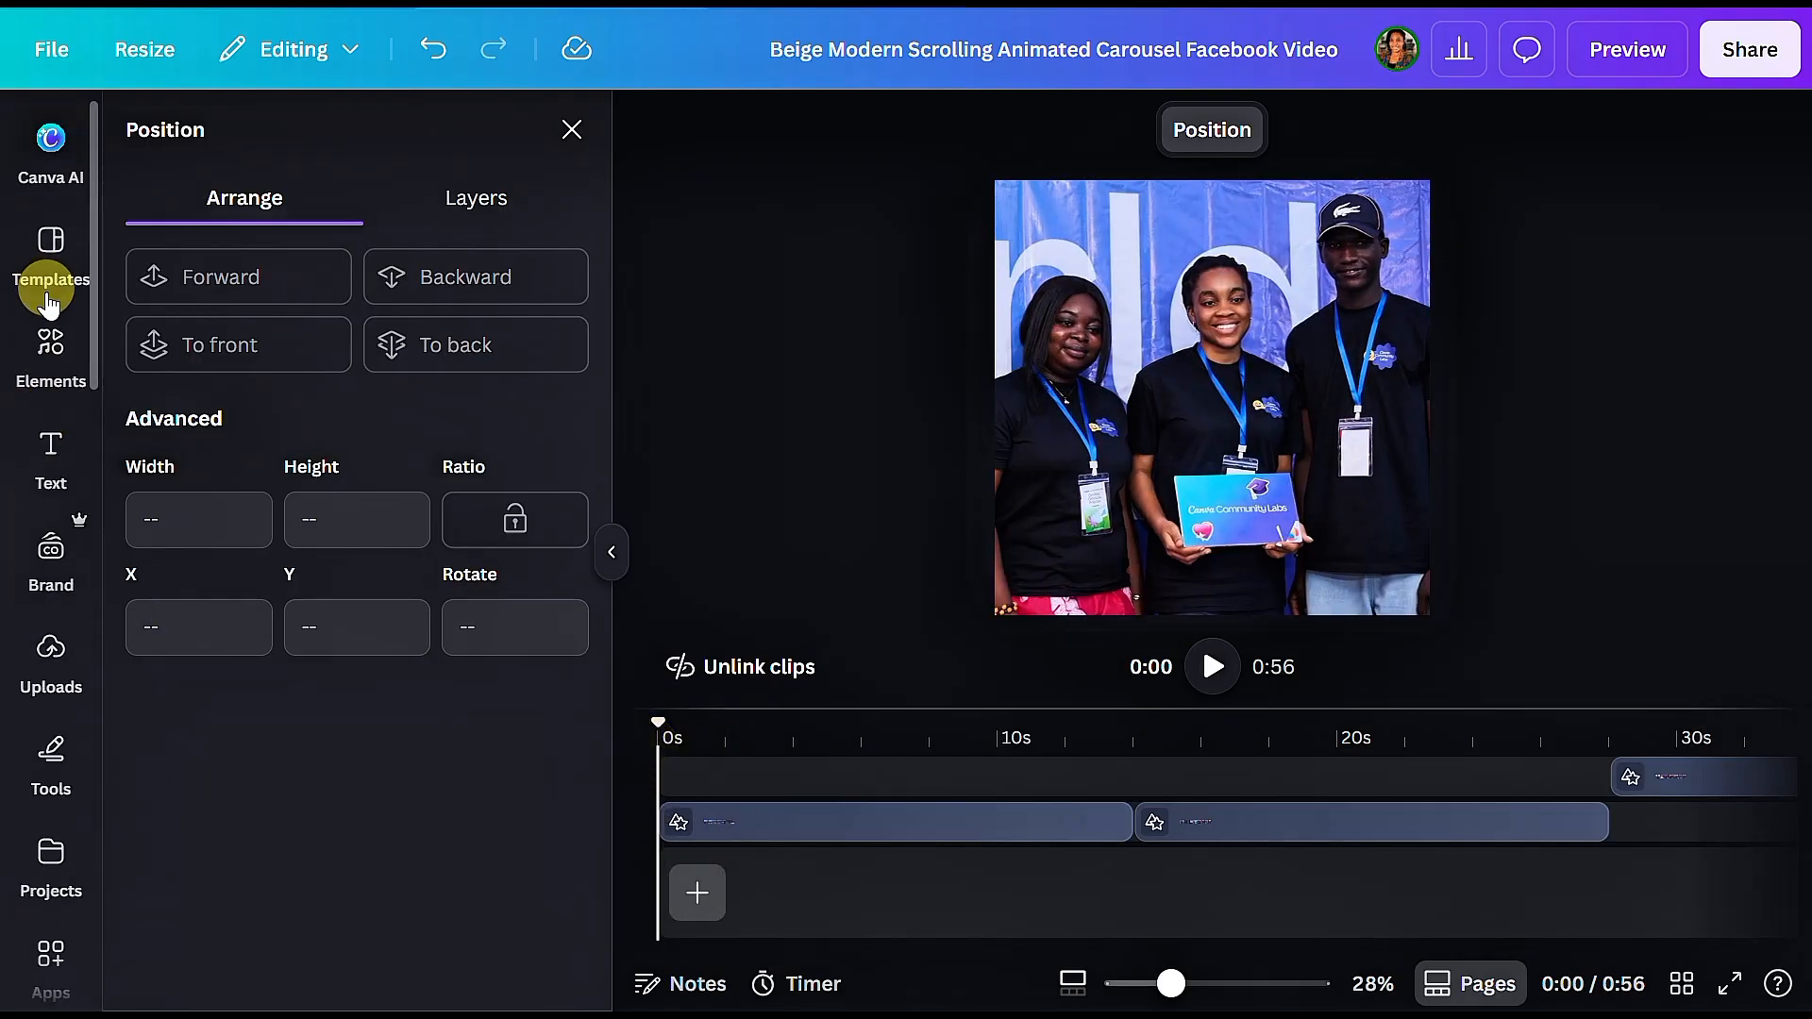
click(47, 380)
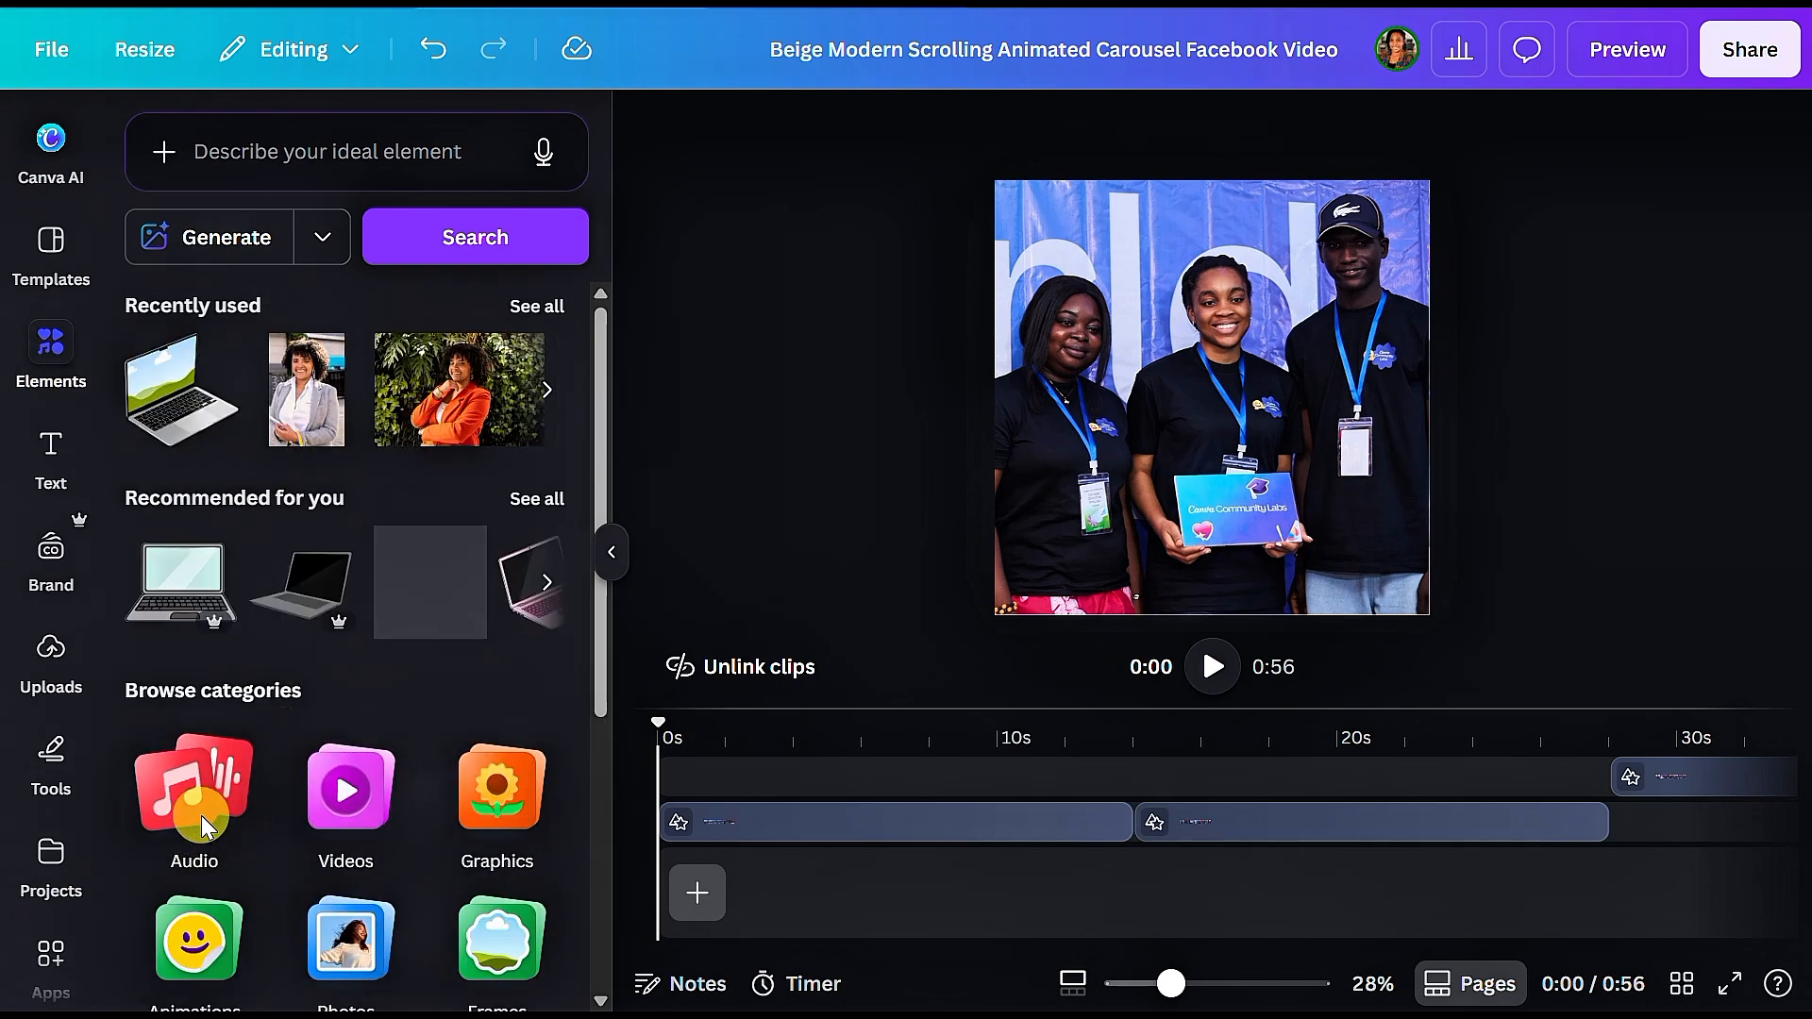
click(200, 810)
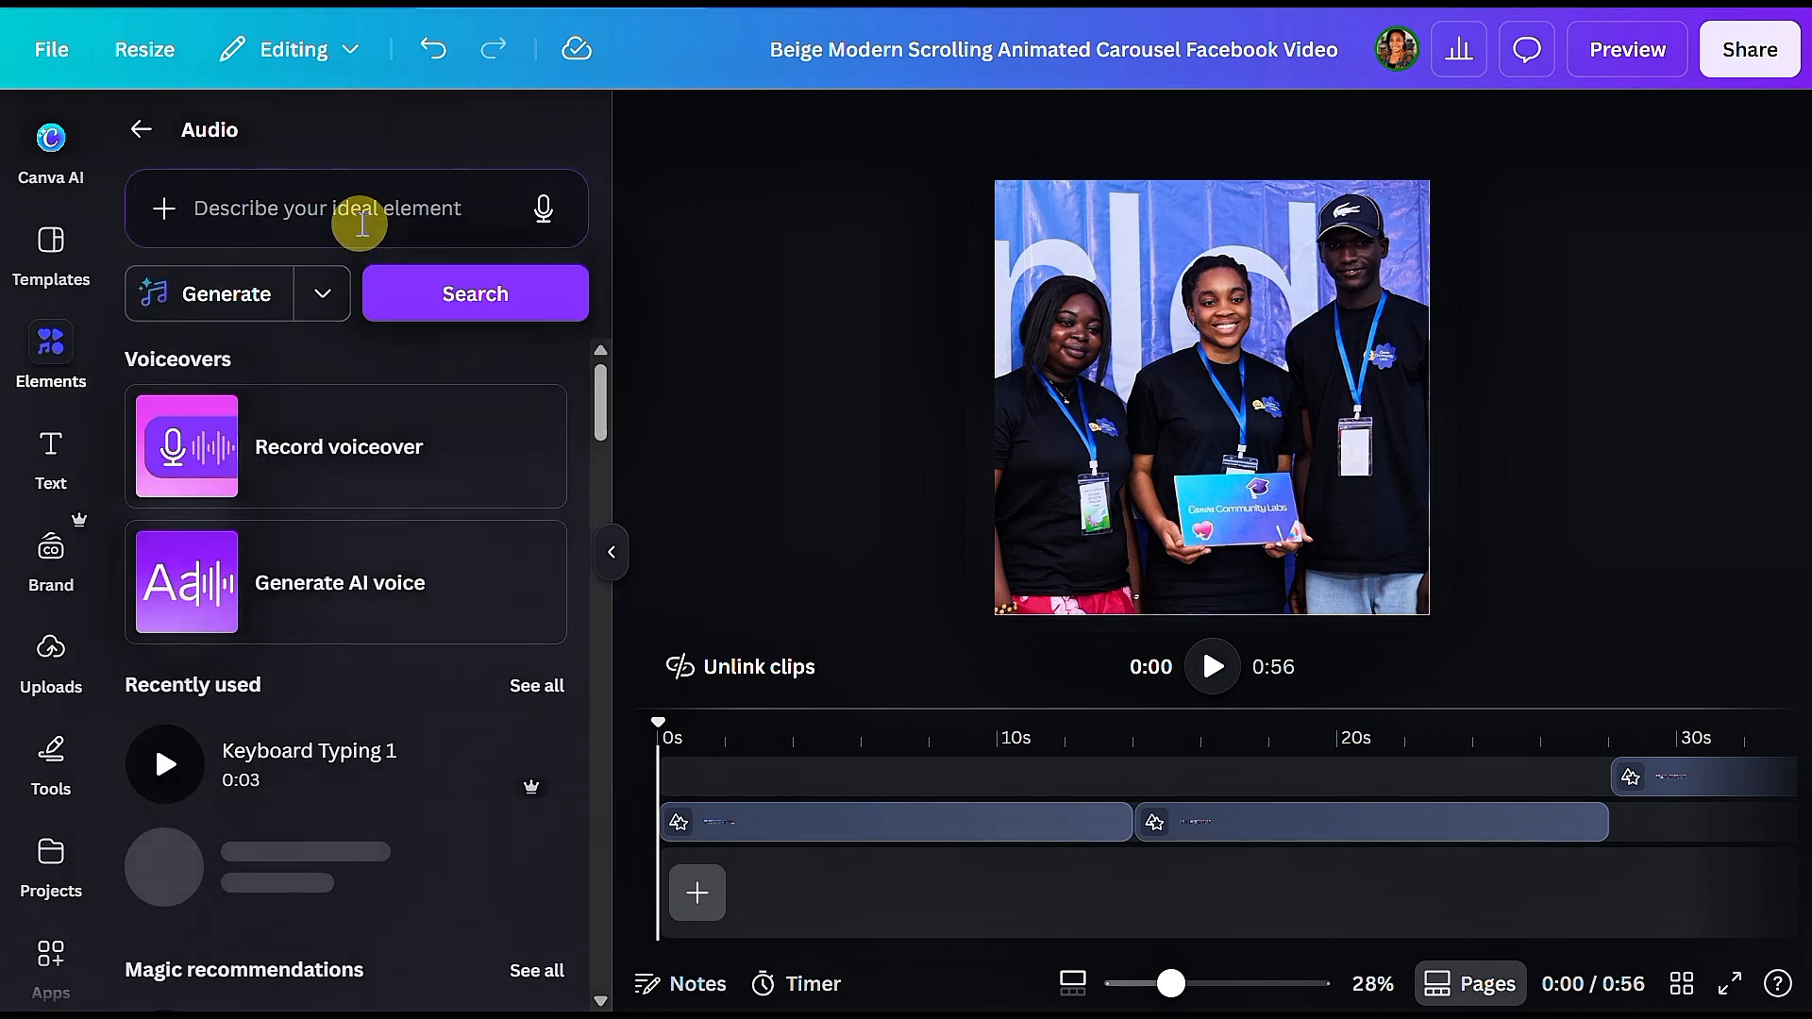
click(319, 297)
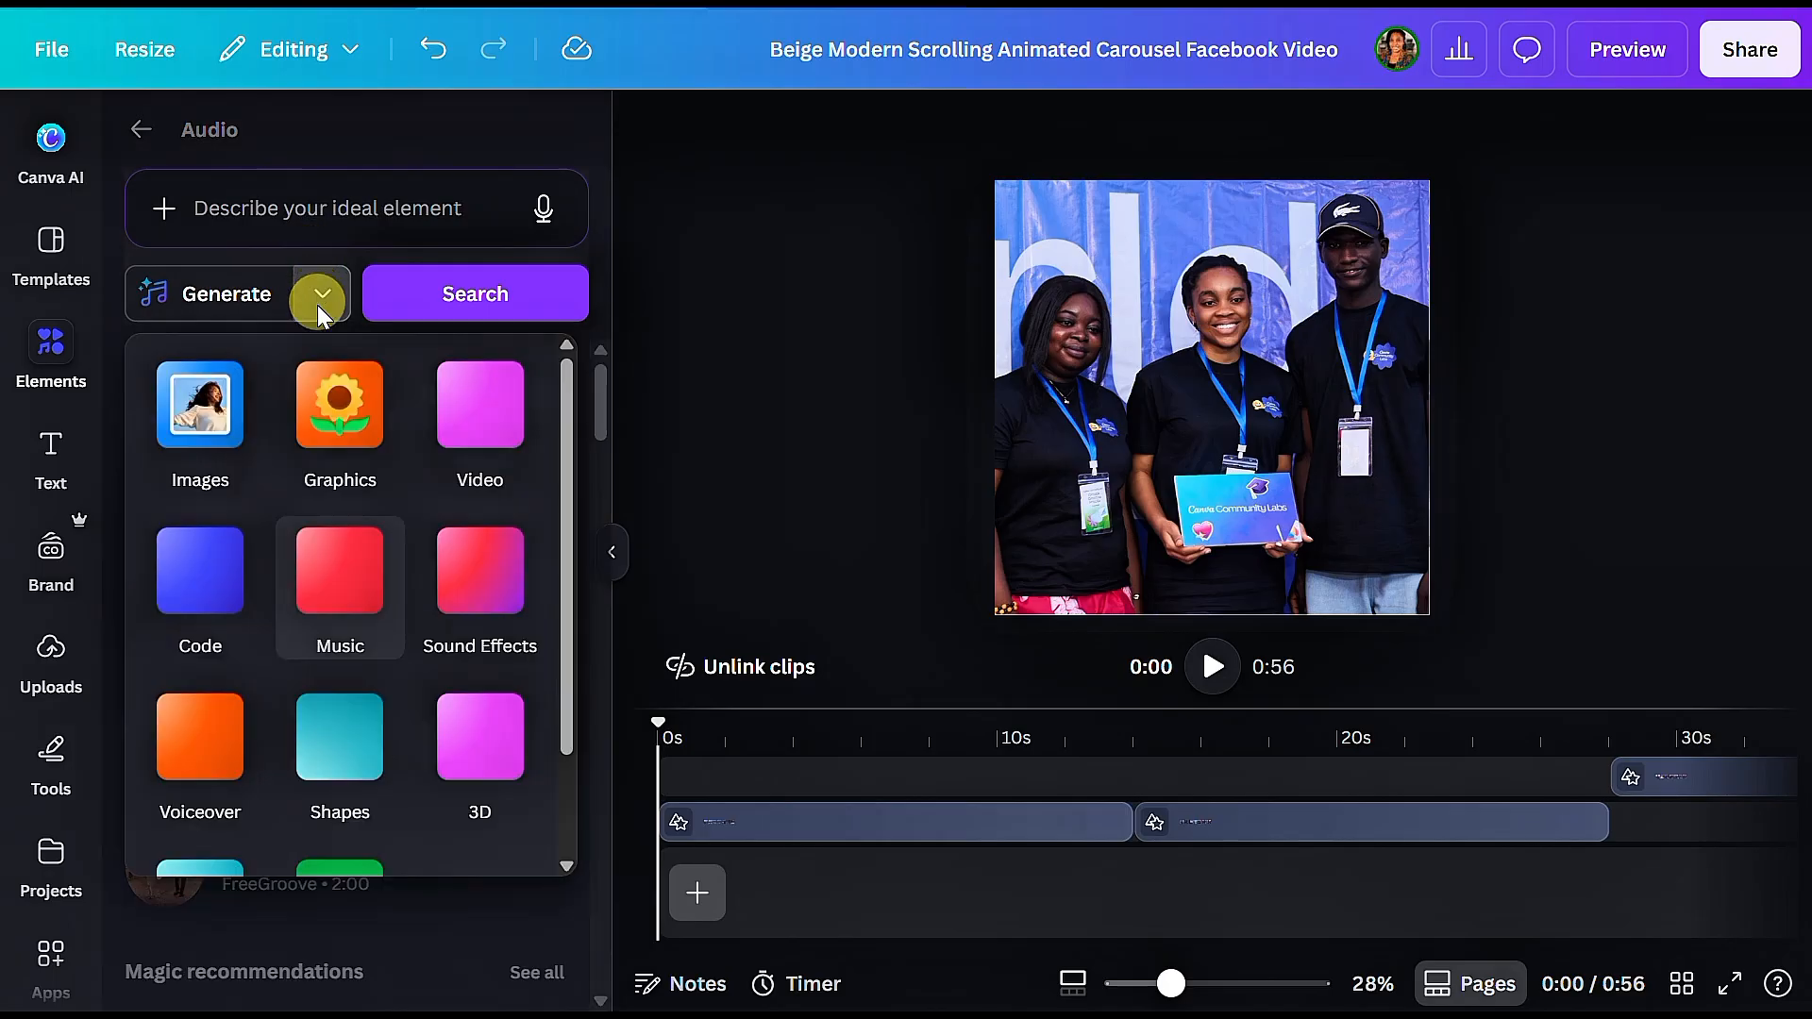
click(346, 624)
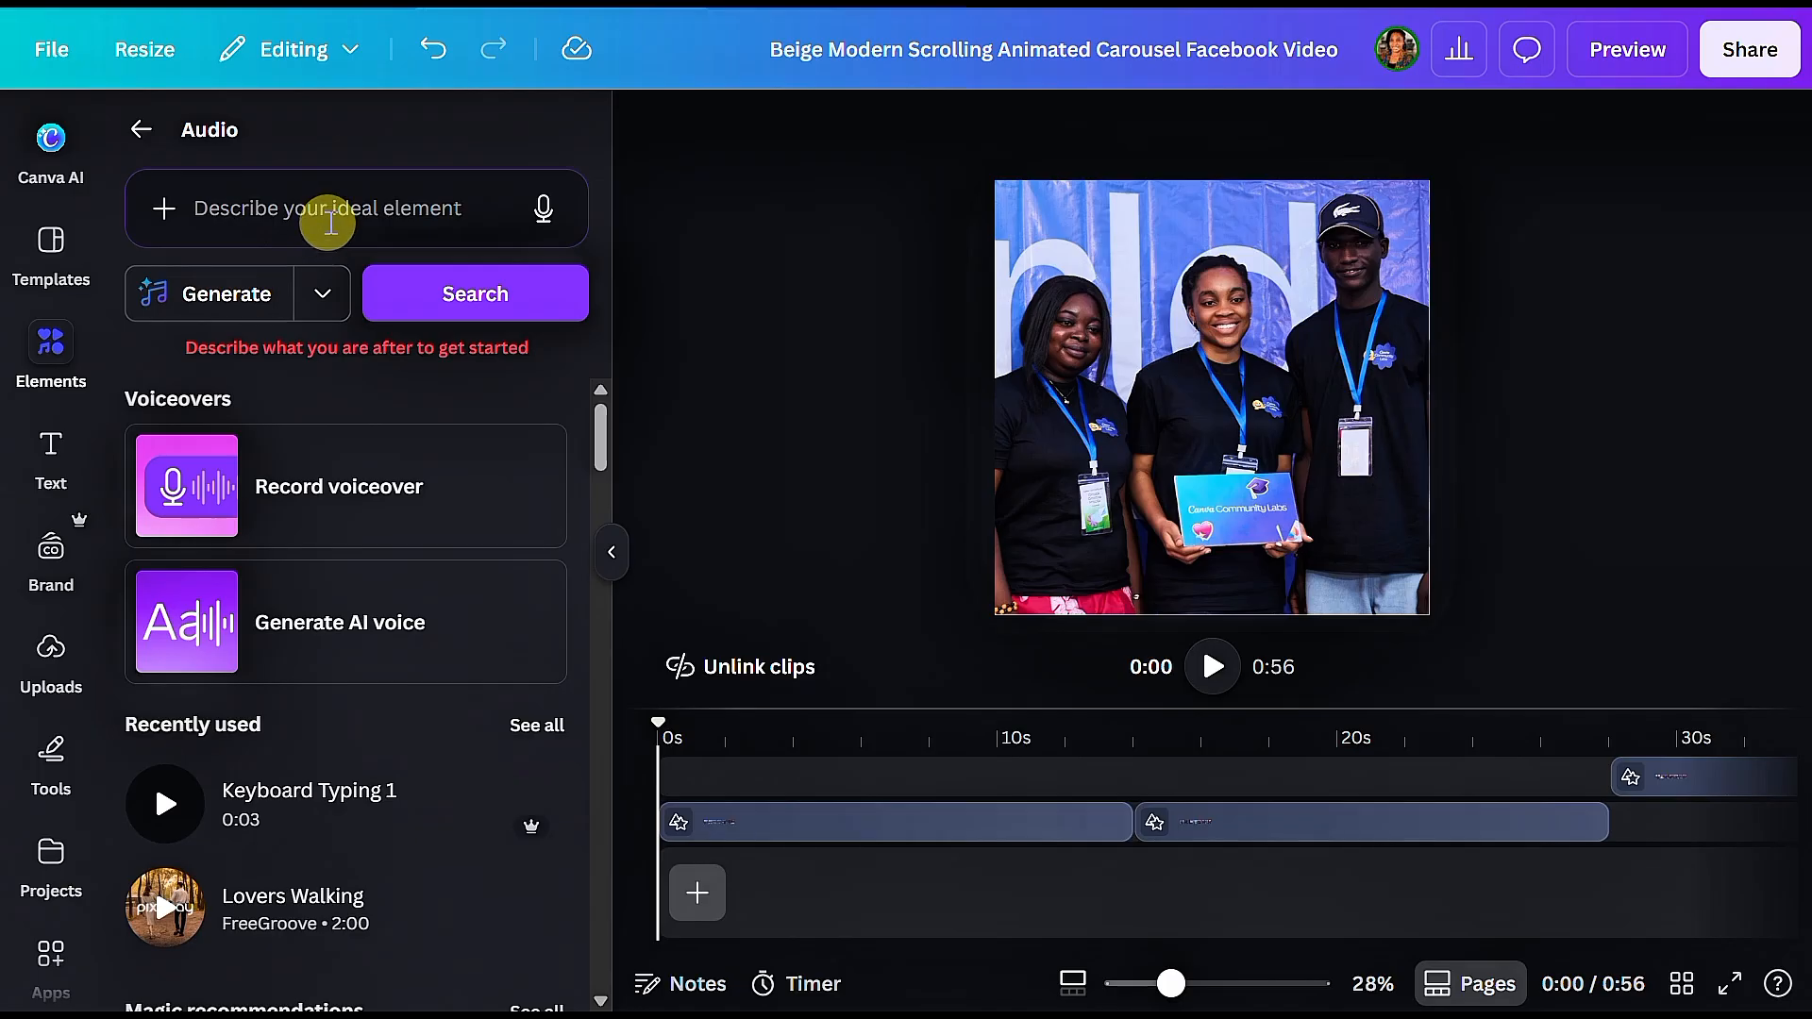
Step: Generate music from the prompt "Happy" and preview the generated track
click(330, 212)
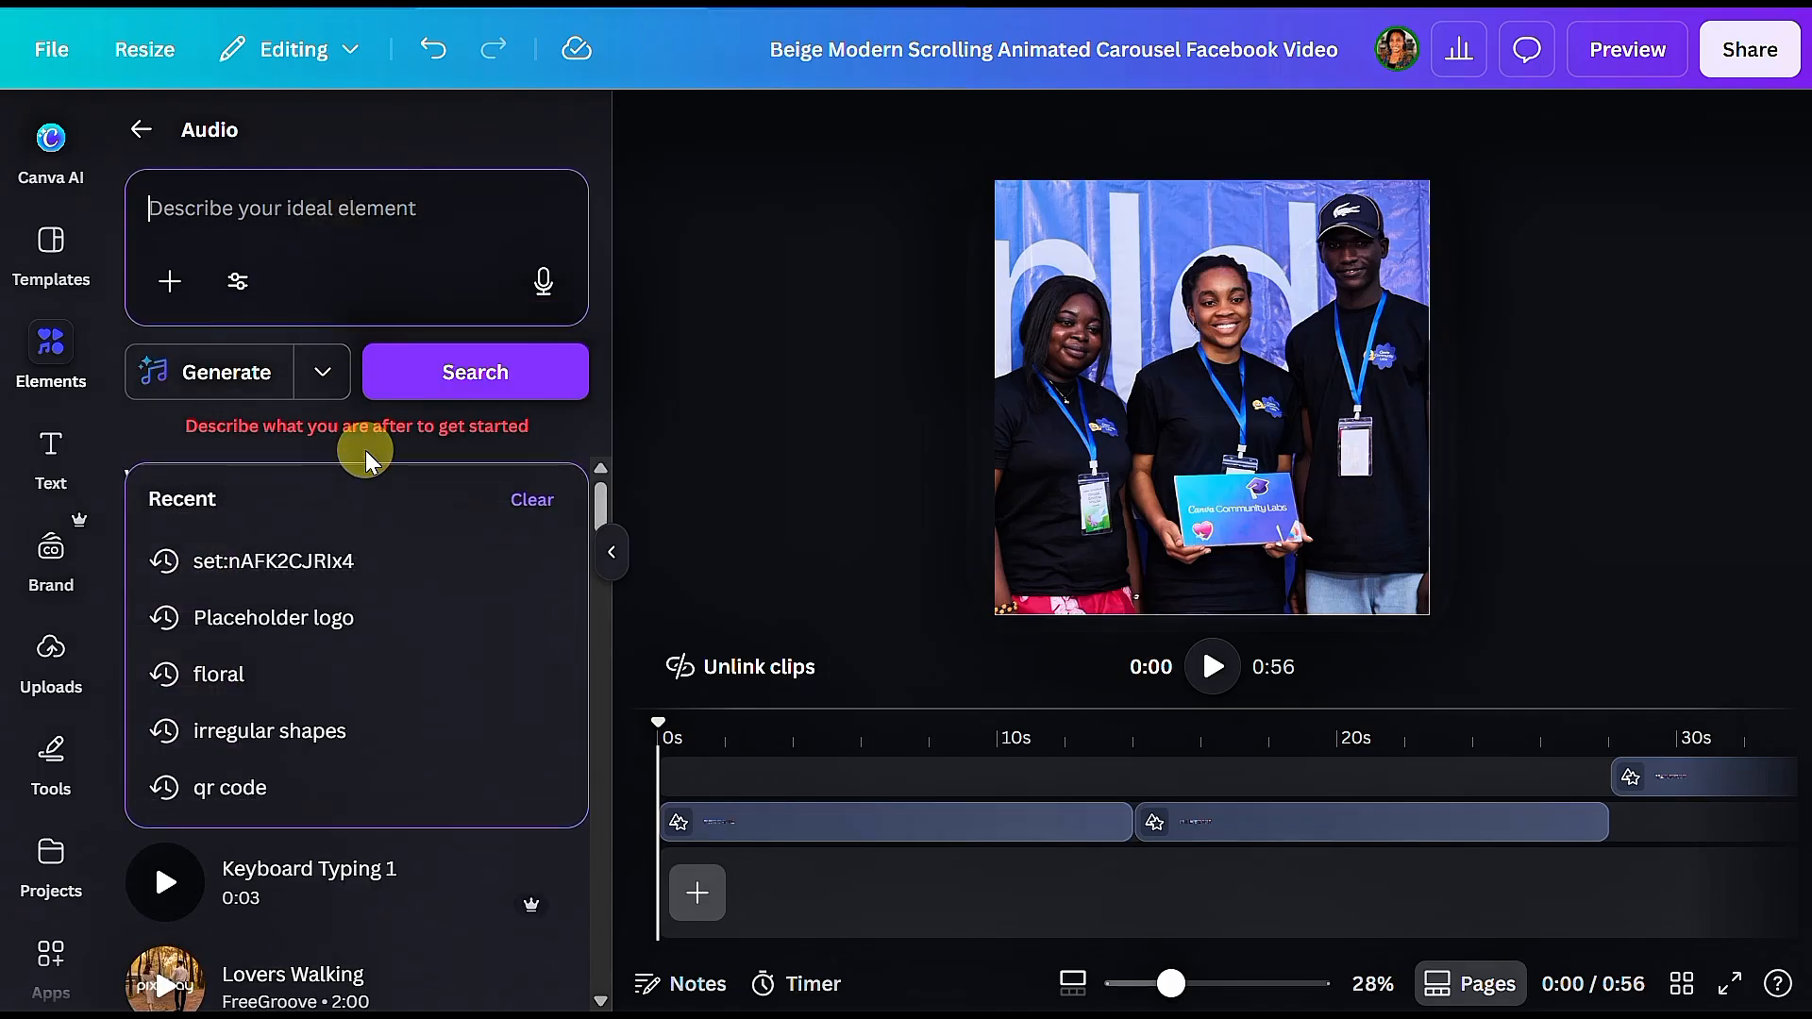
text(Happy)
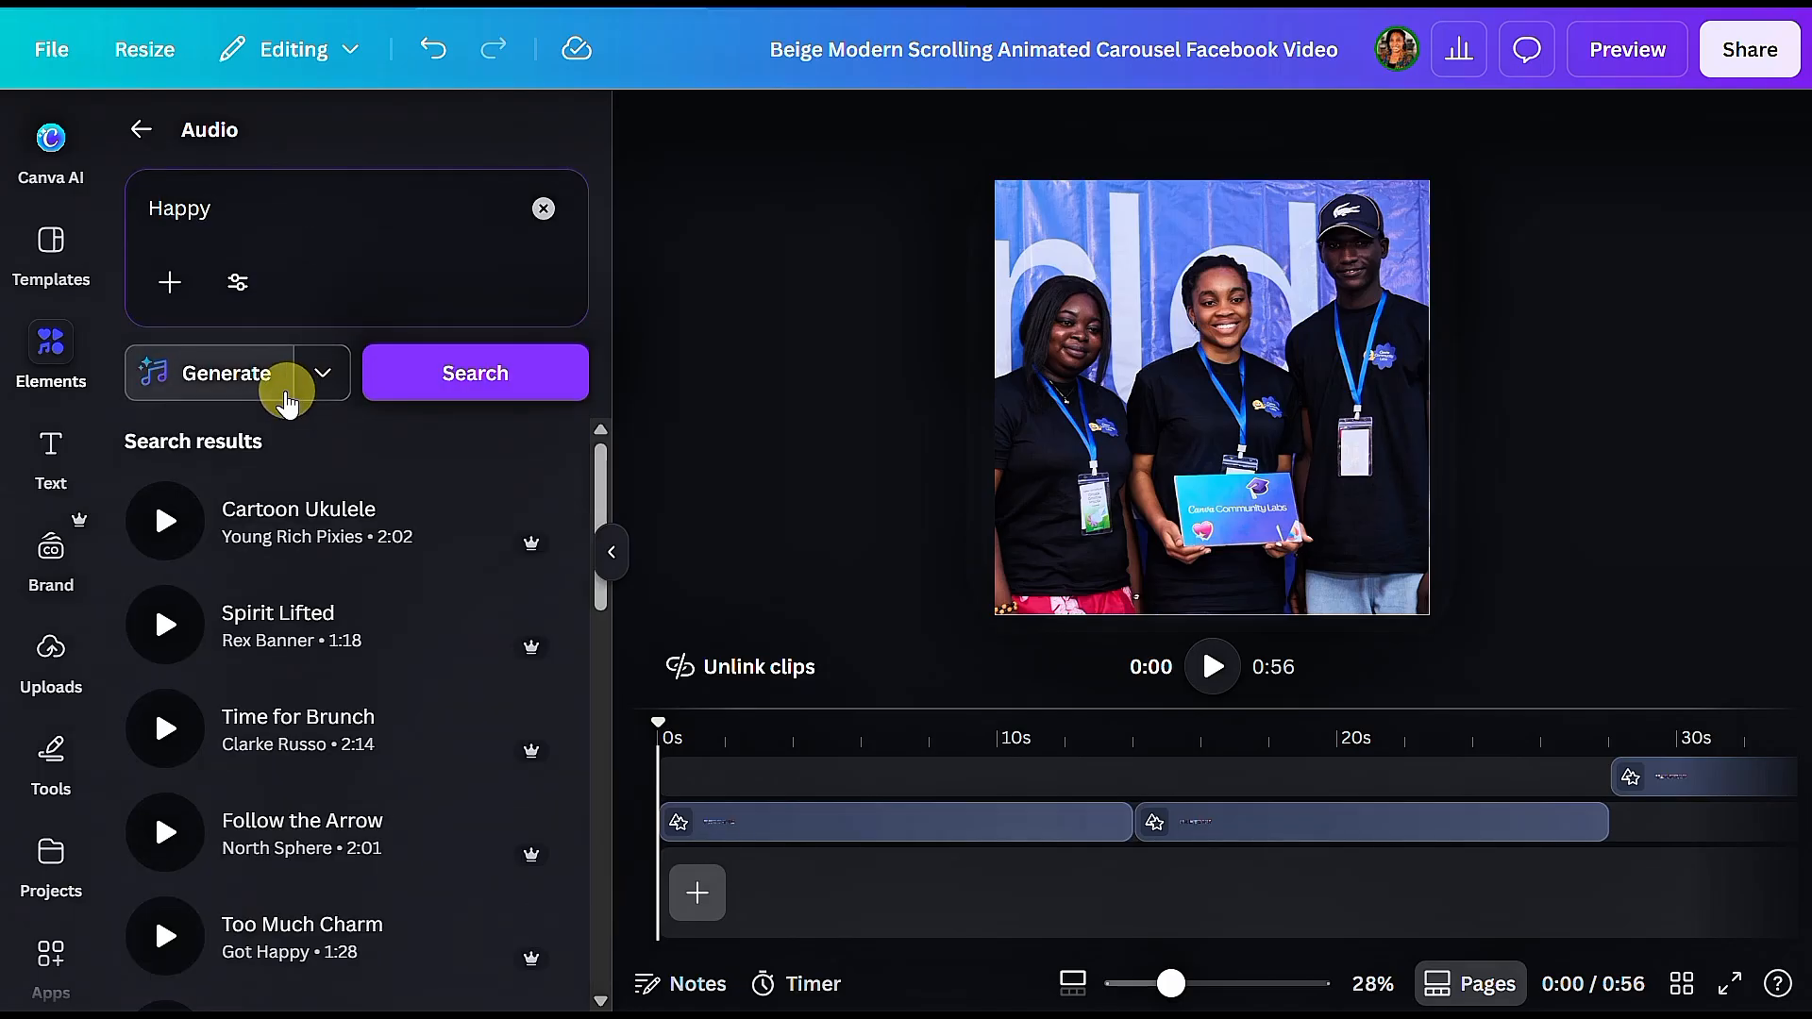
click(257, 374)
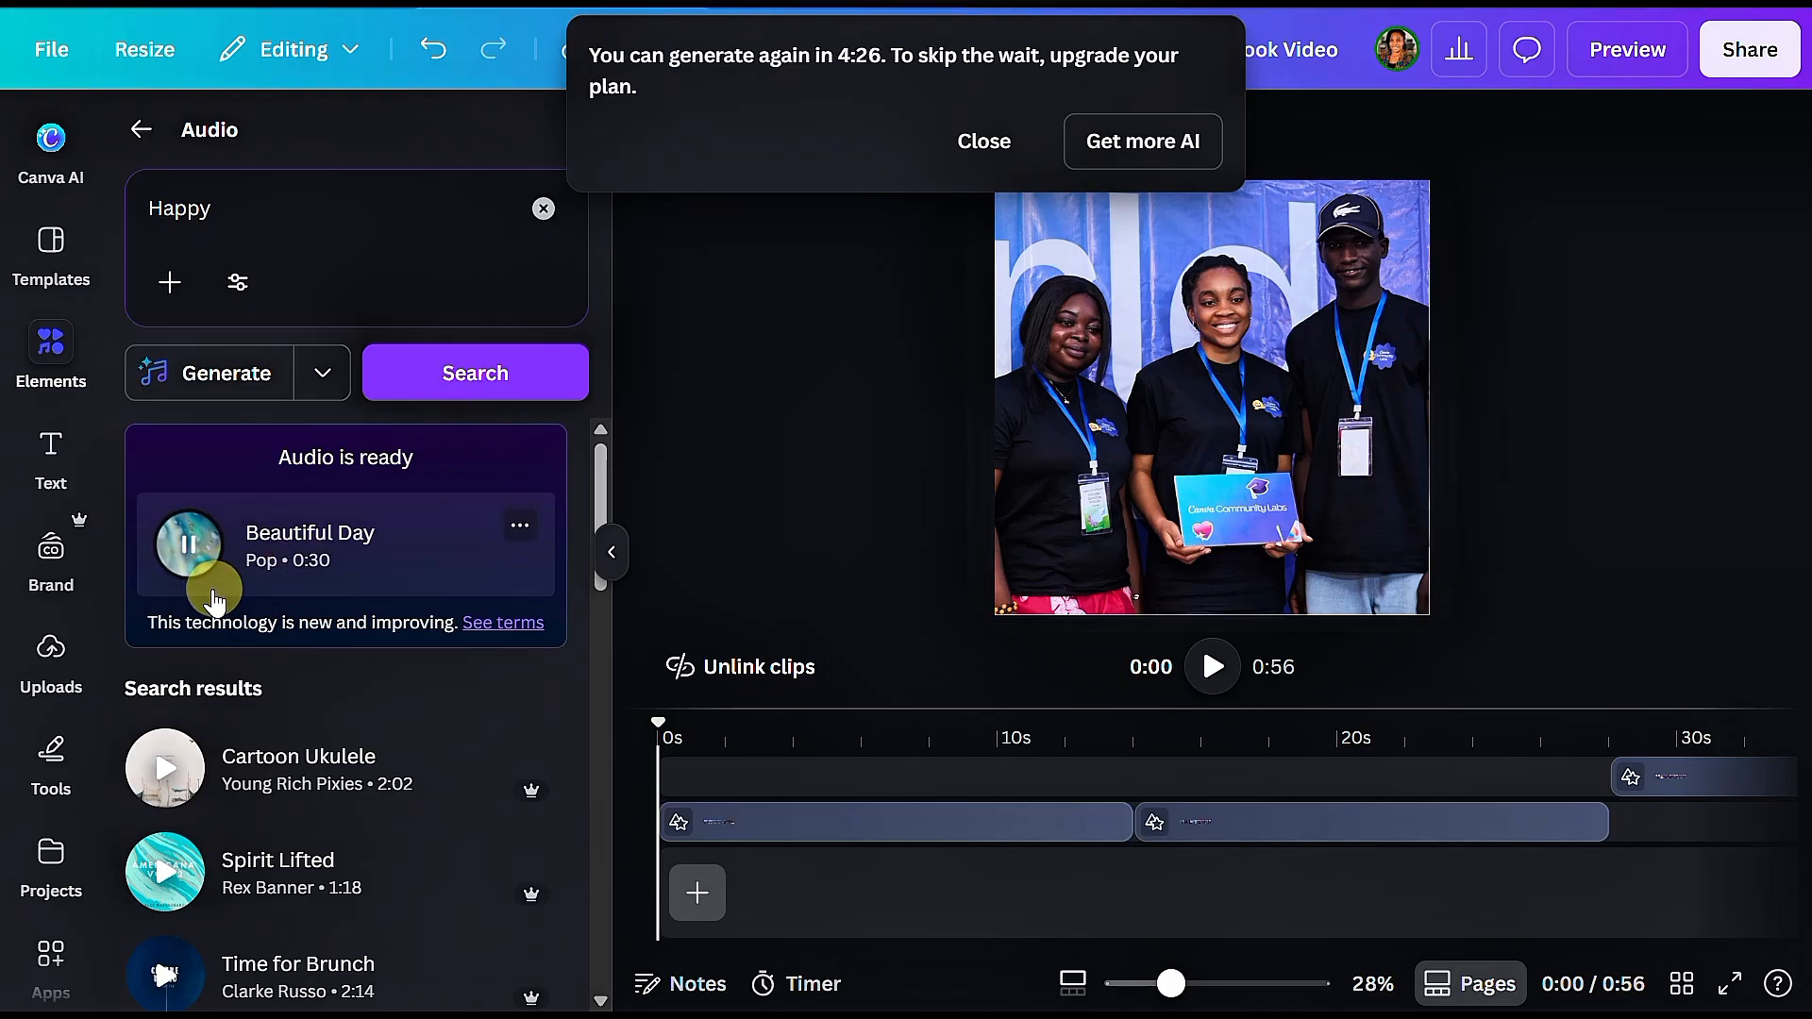
click(209, 545)
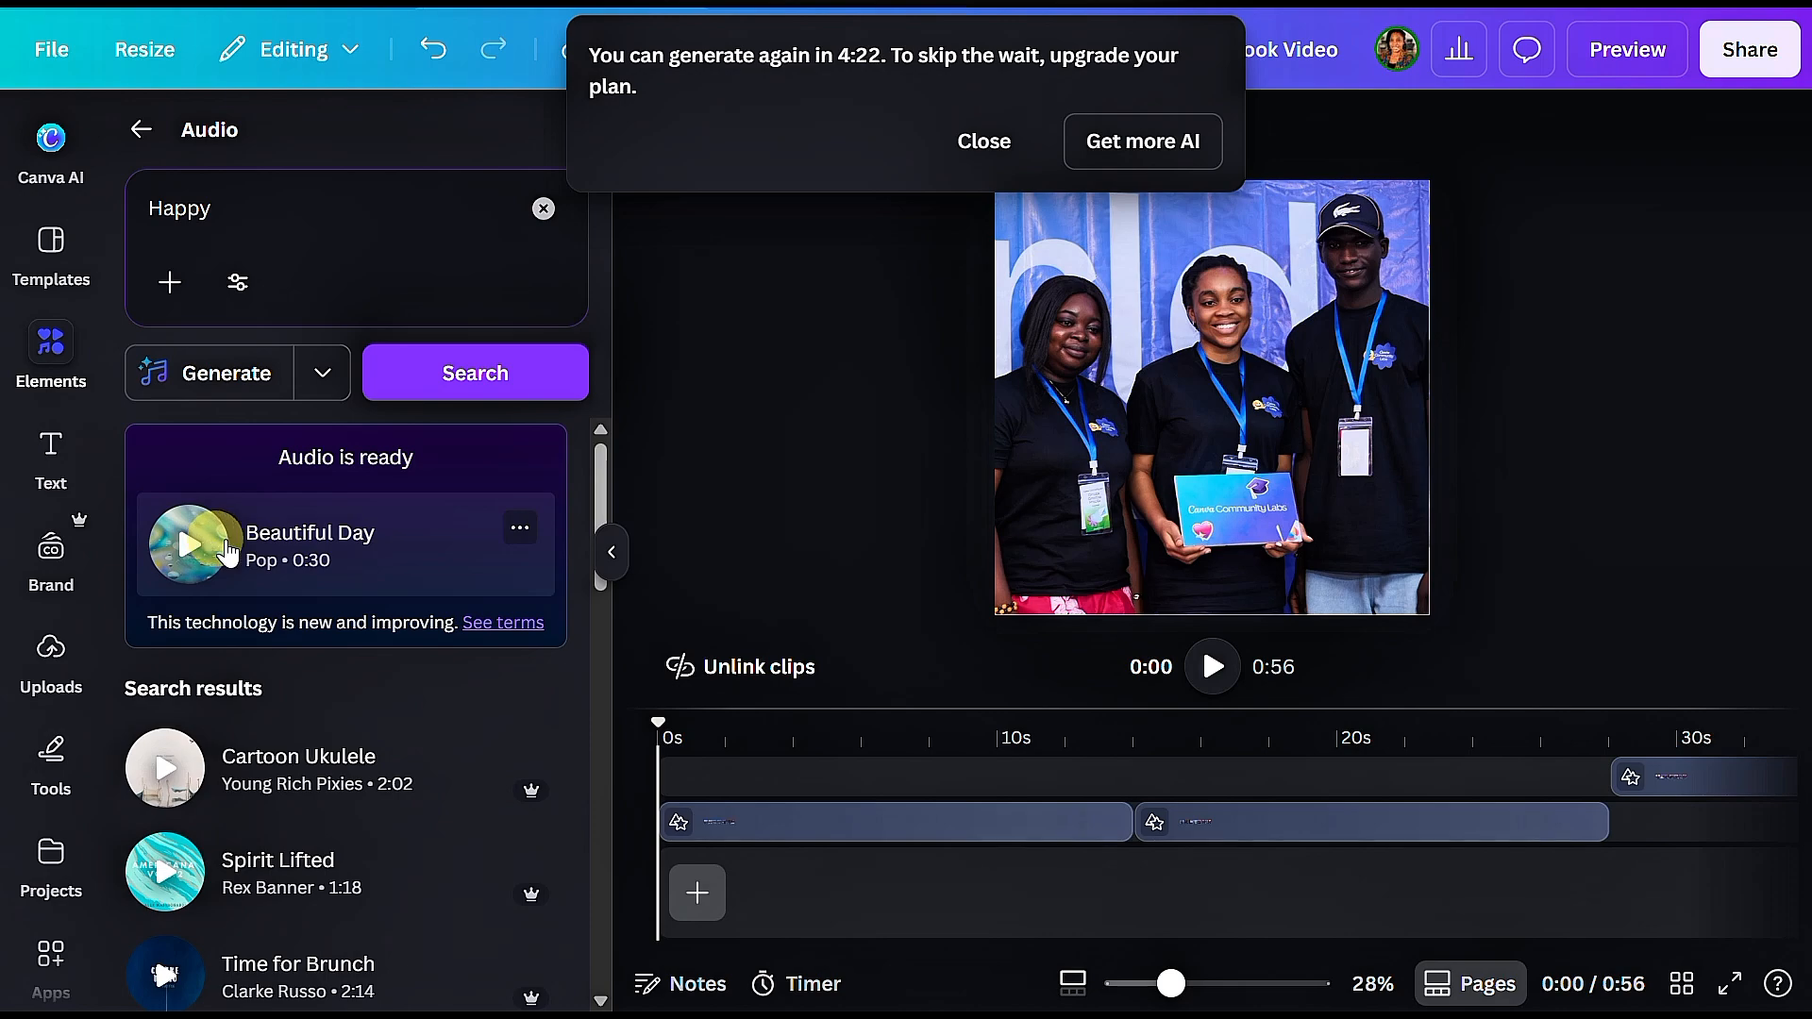
Step: Add the generated Beautiful Day track at the start of the timeline and a second copy from about 0:28
click(354, 562)
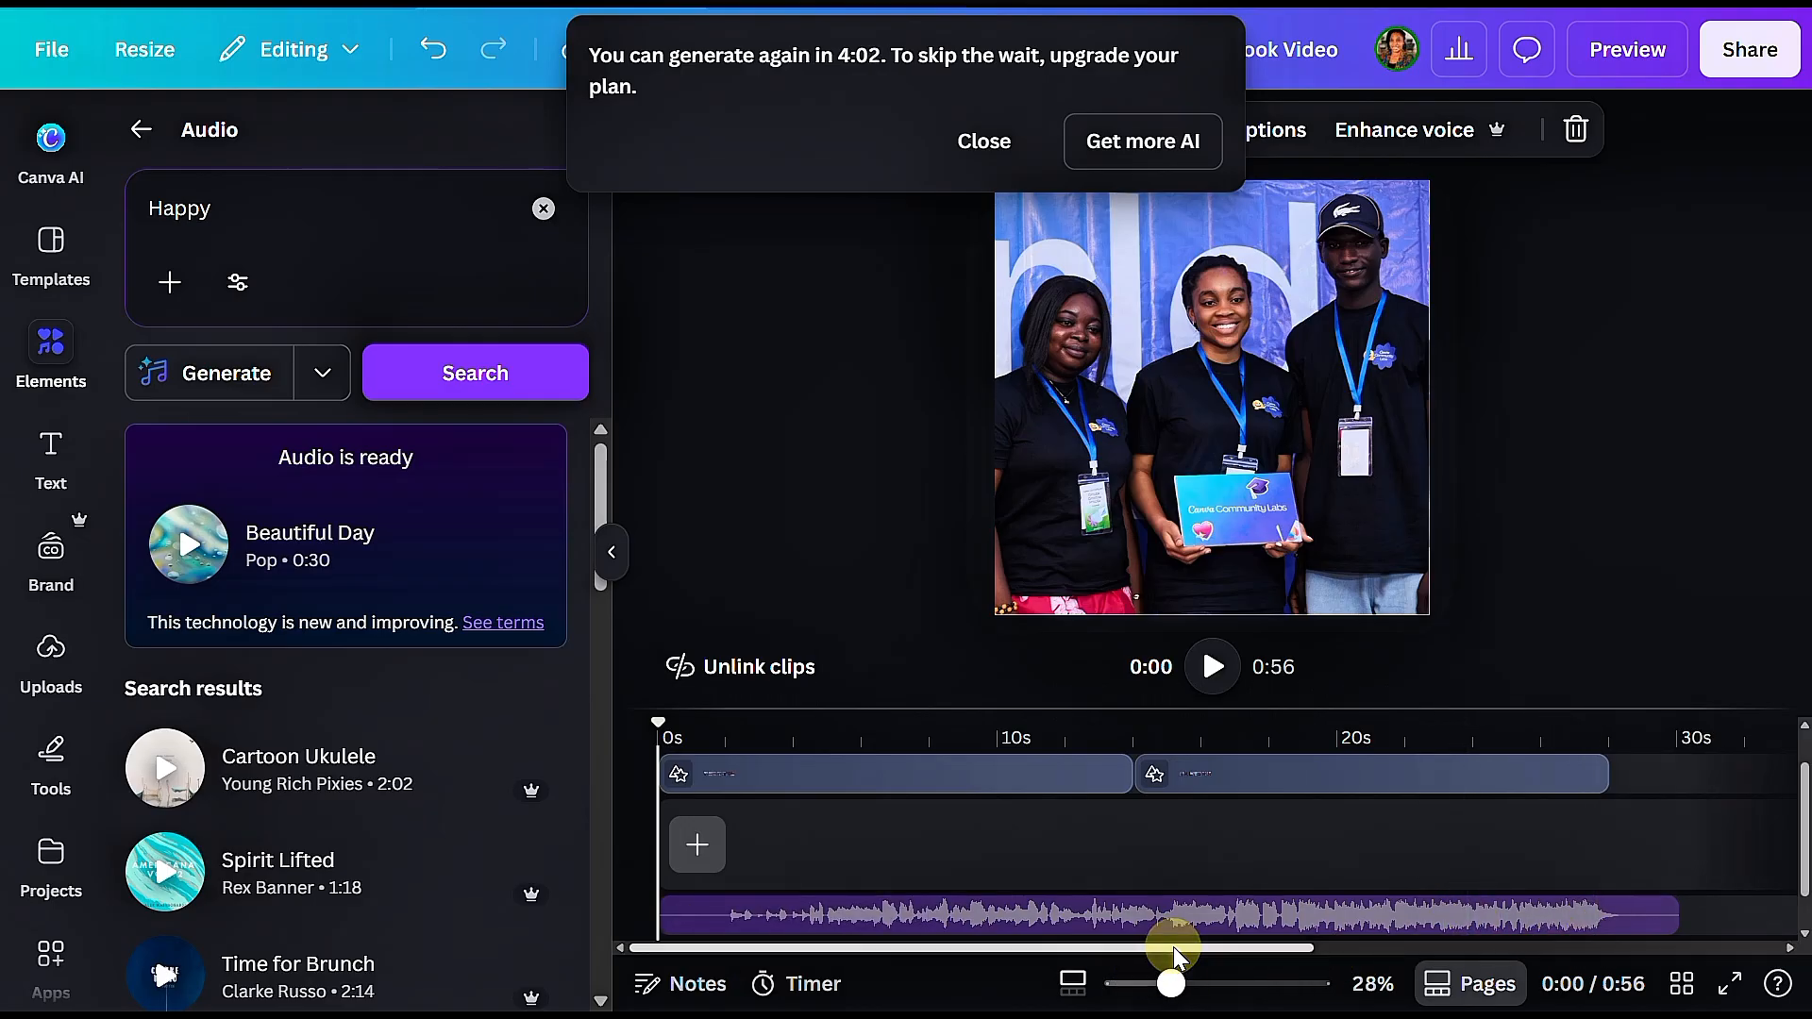
drag(1175, 949, 1459, 923)
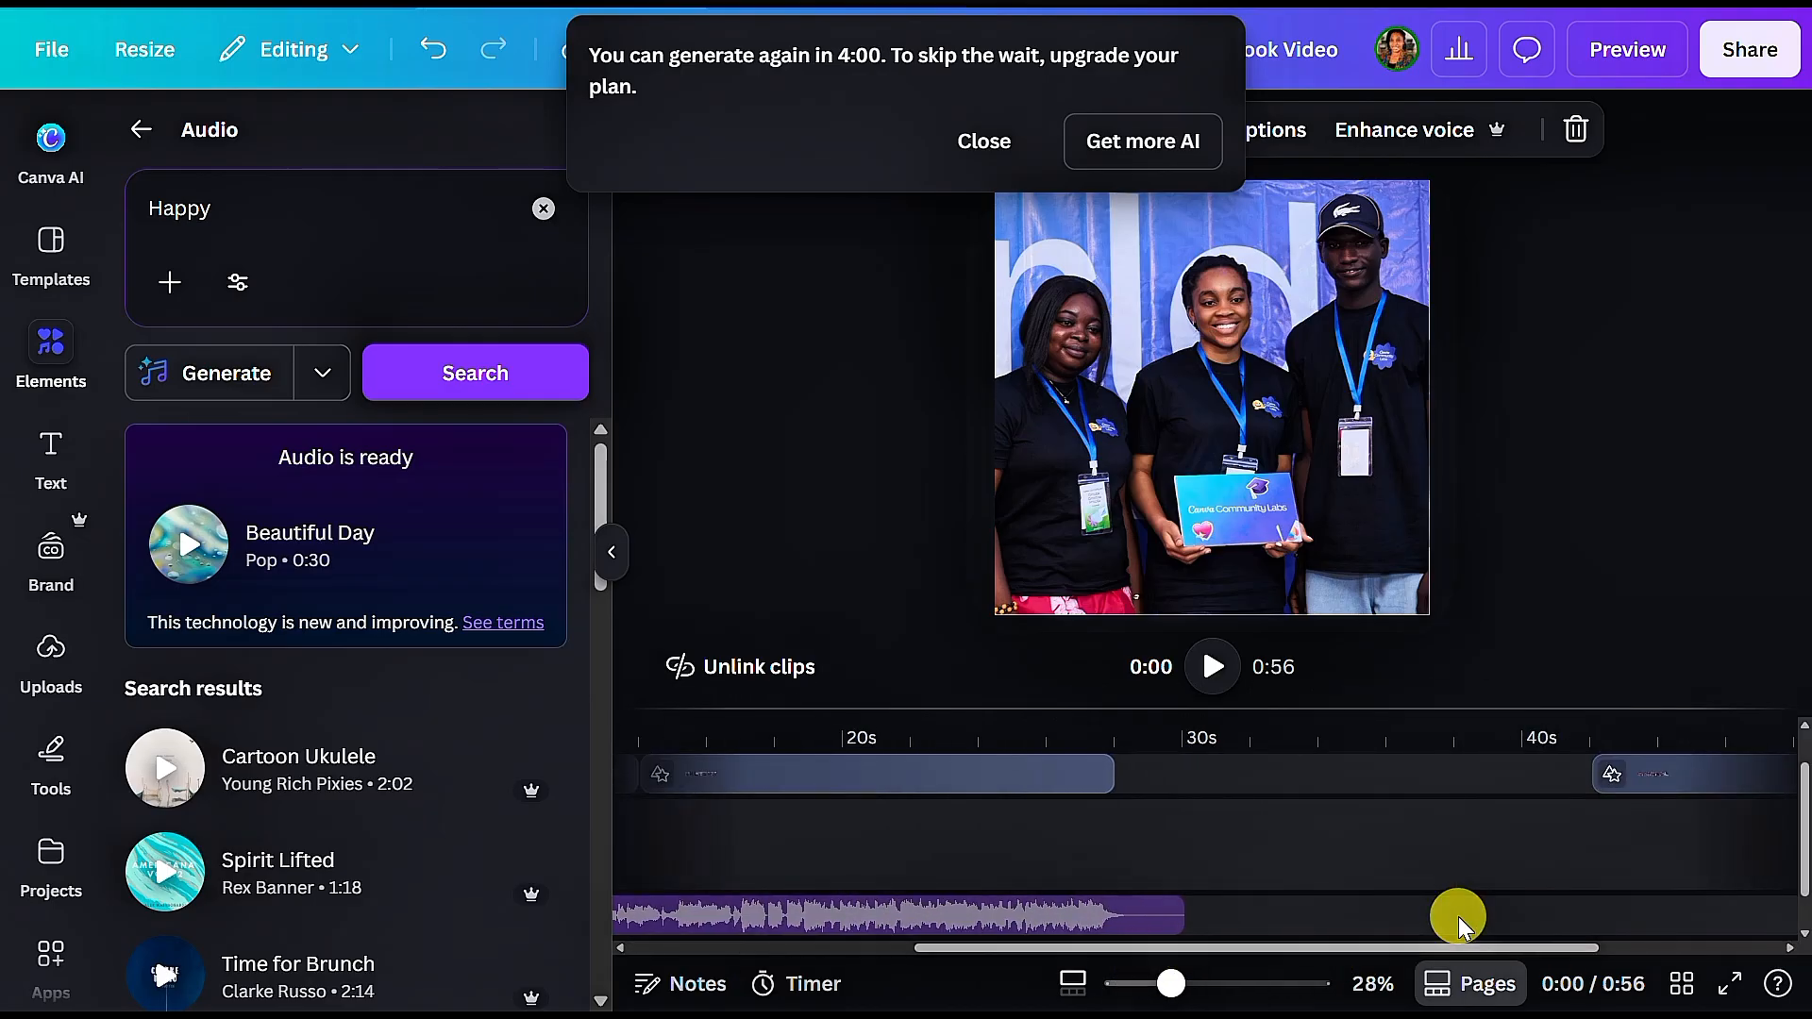
click(1090, 942)
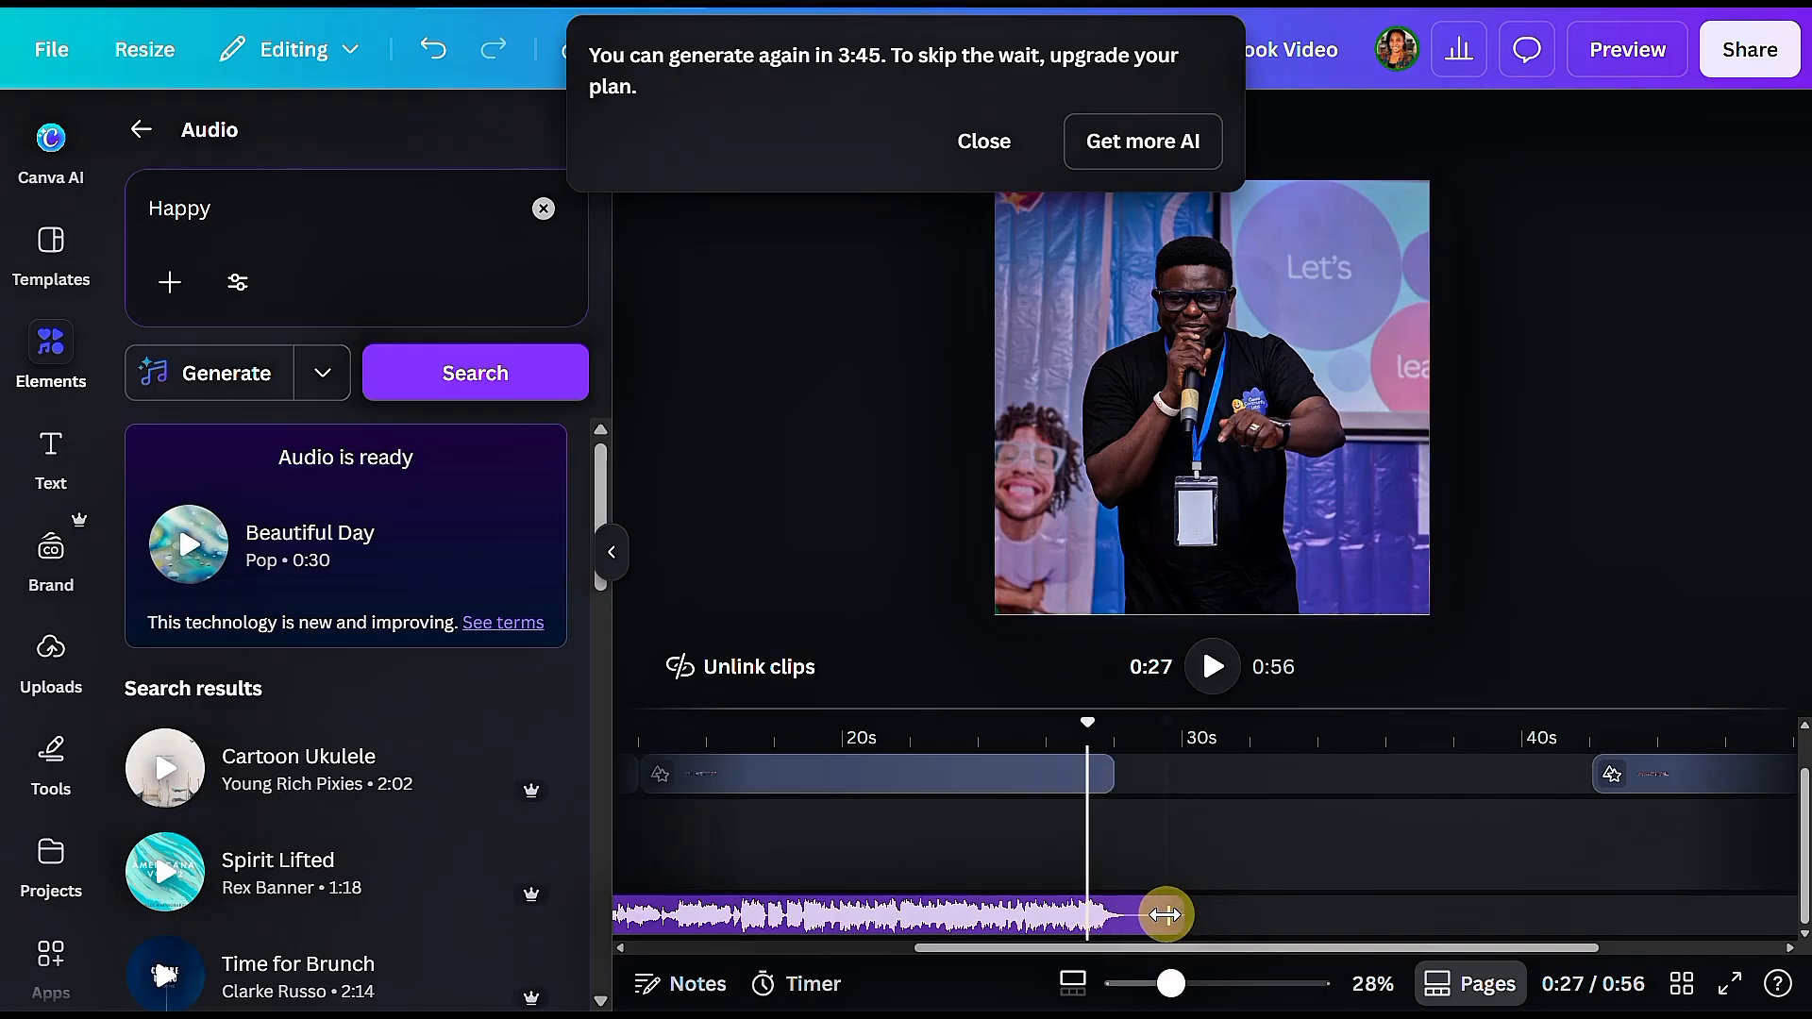
click(1129, 915)
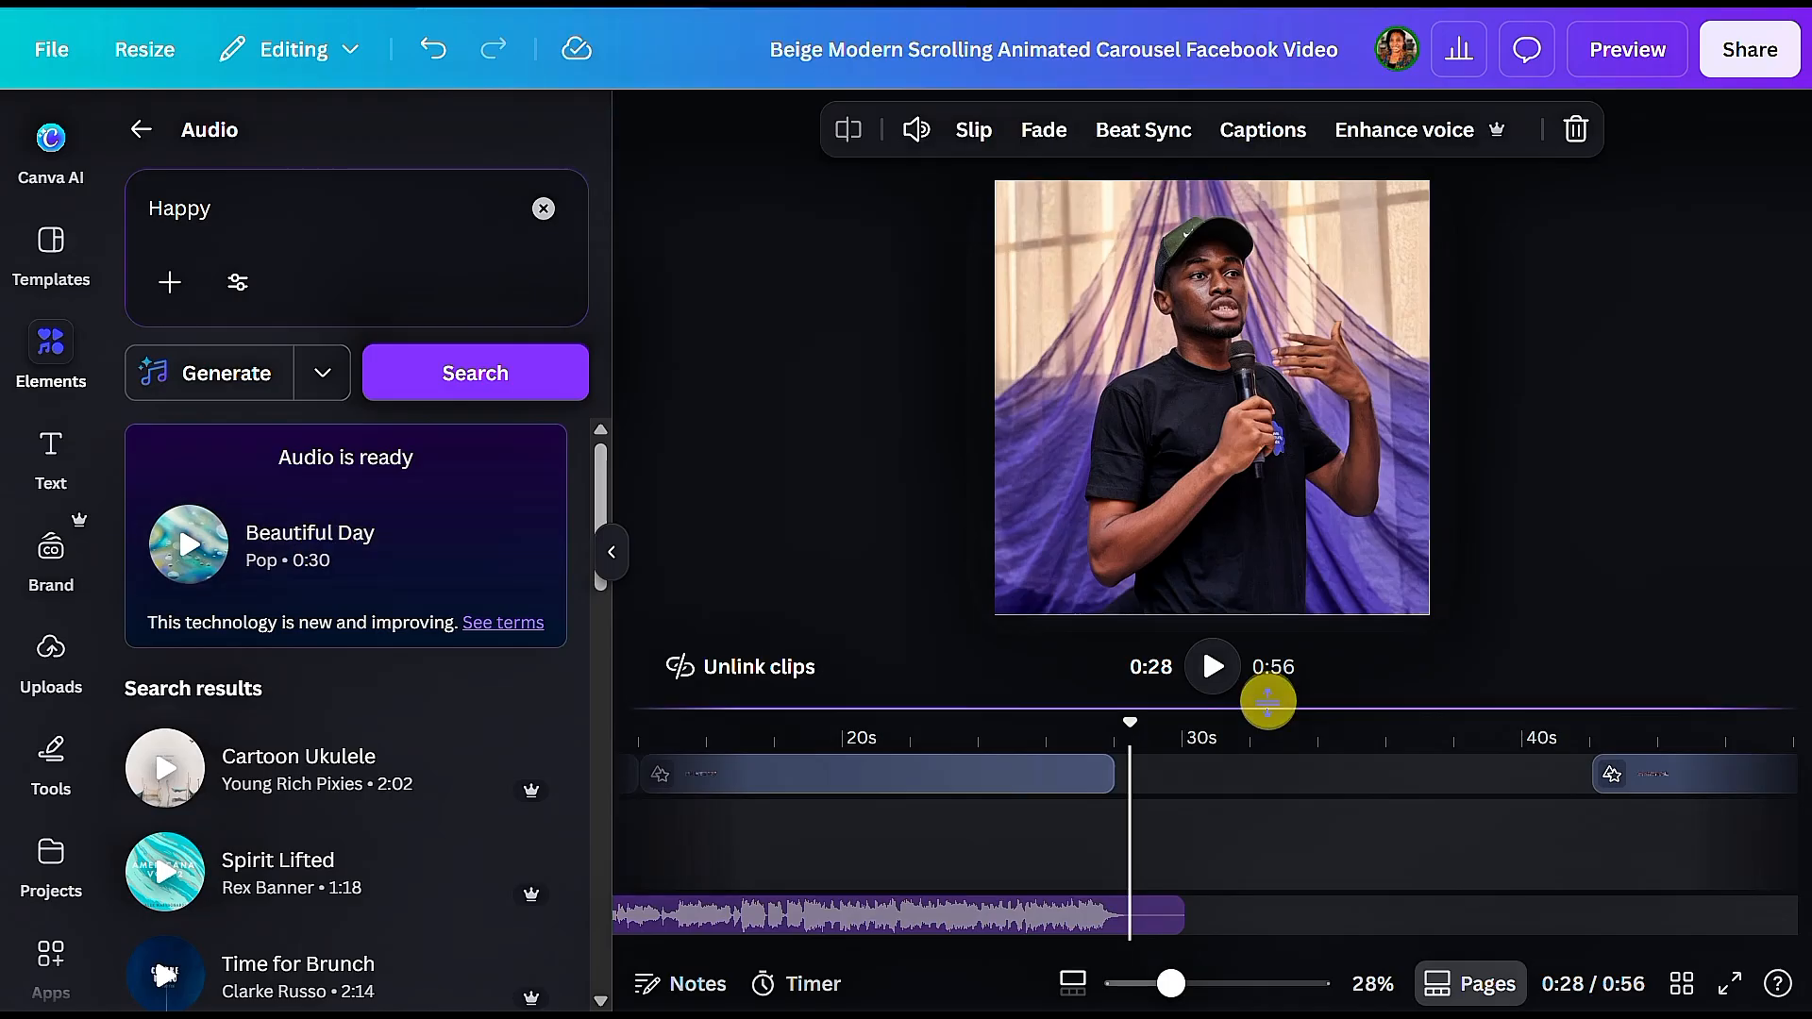
Step: Start the second Beautiful Day clip slightly earlier, at a 28.8 s duration, overlapping the first track's end, and play the video's opening seconds
drag(1267, 700, 1263, 538)
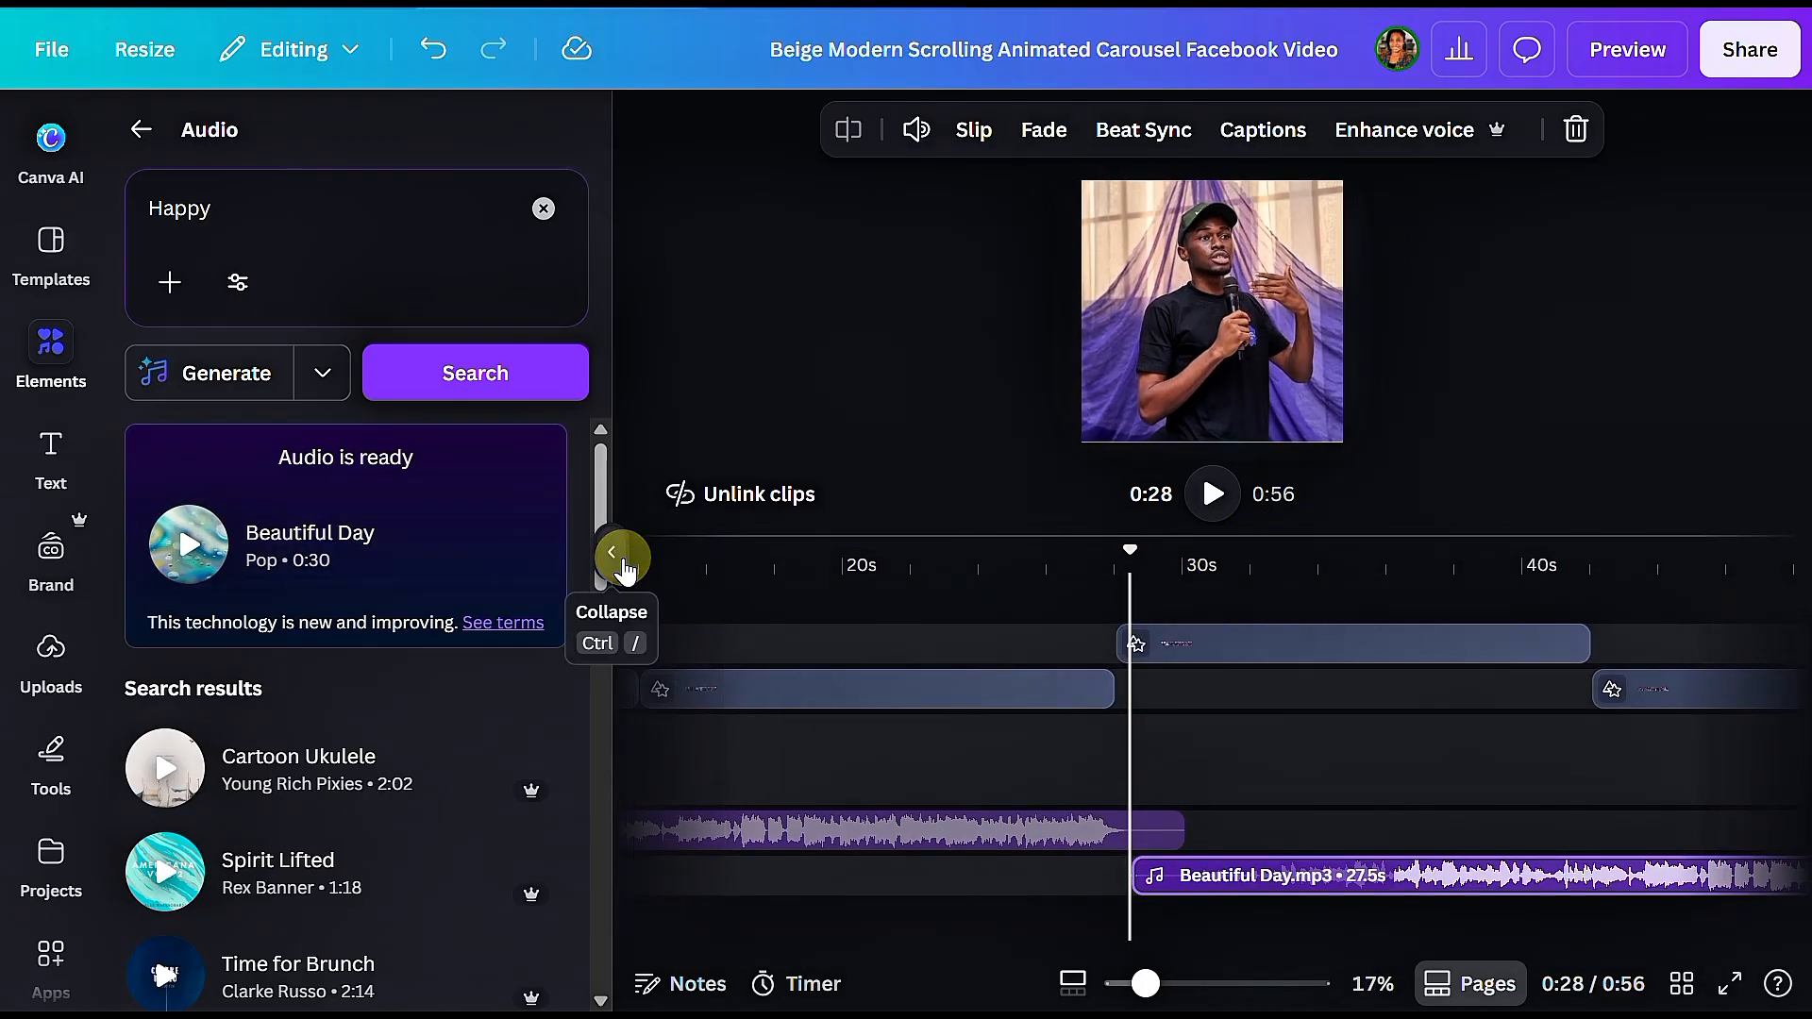
click(614, 554)
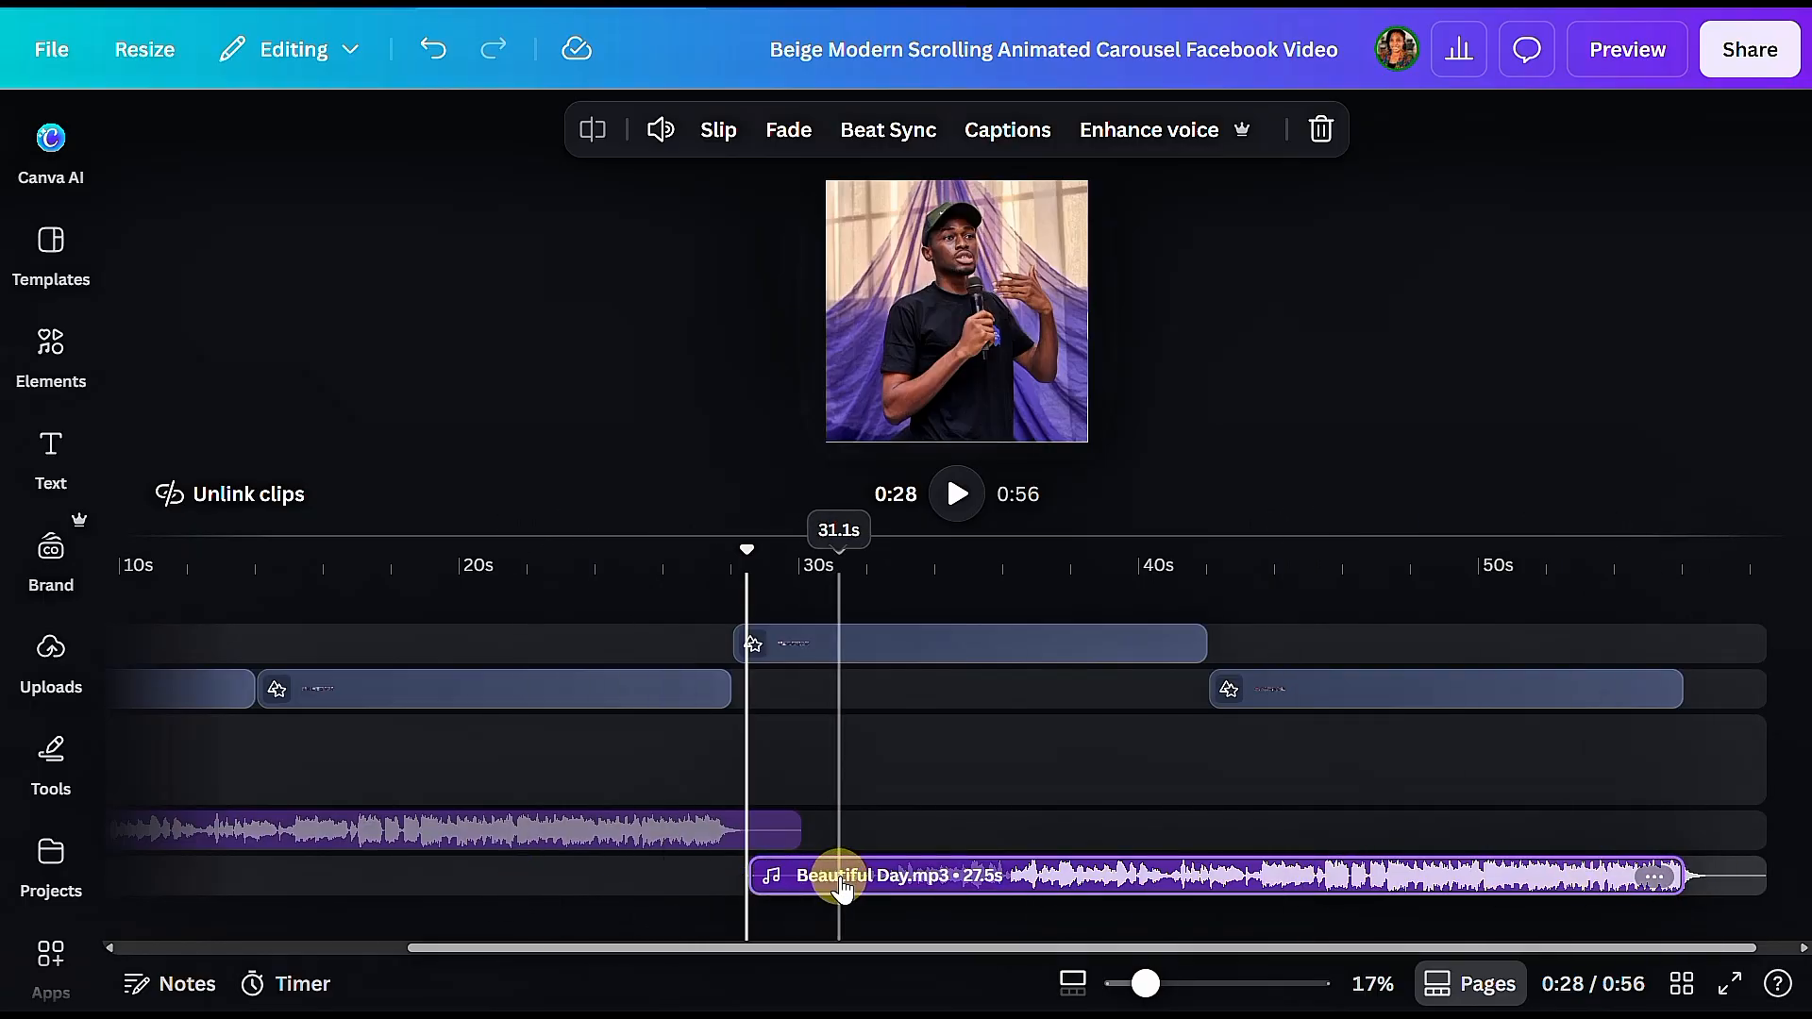
drag(839, 876, 791, 877)
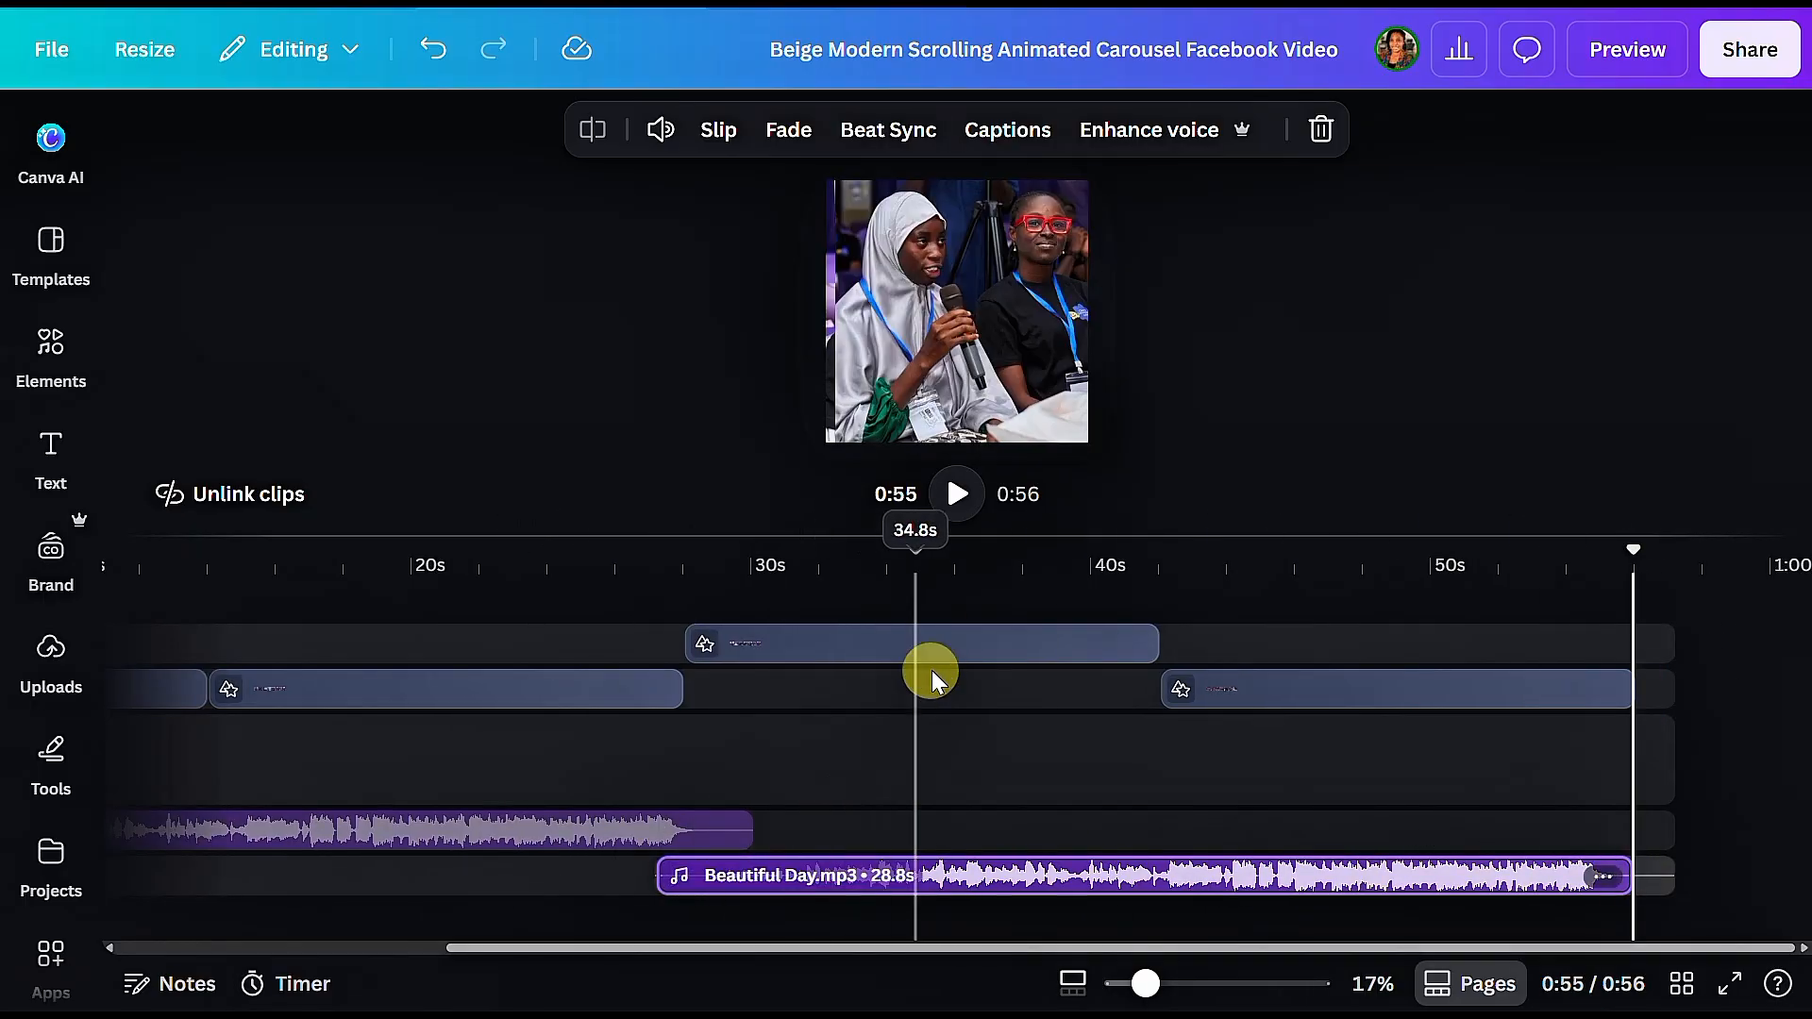
click(955, 493)
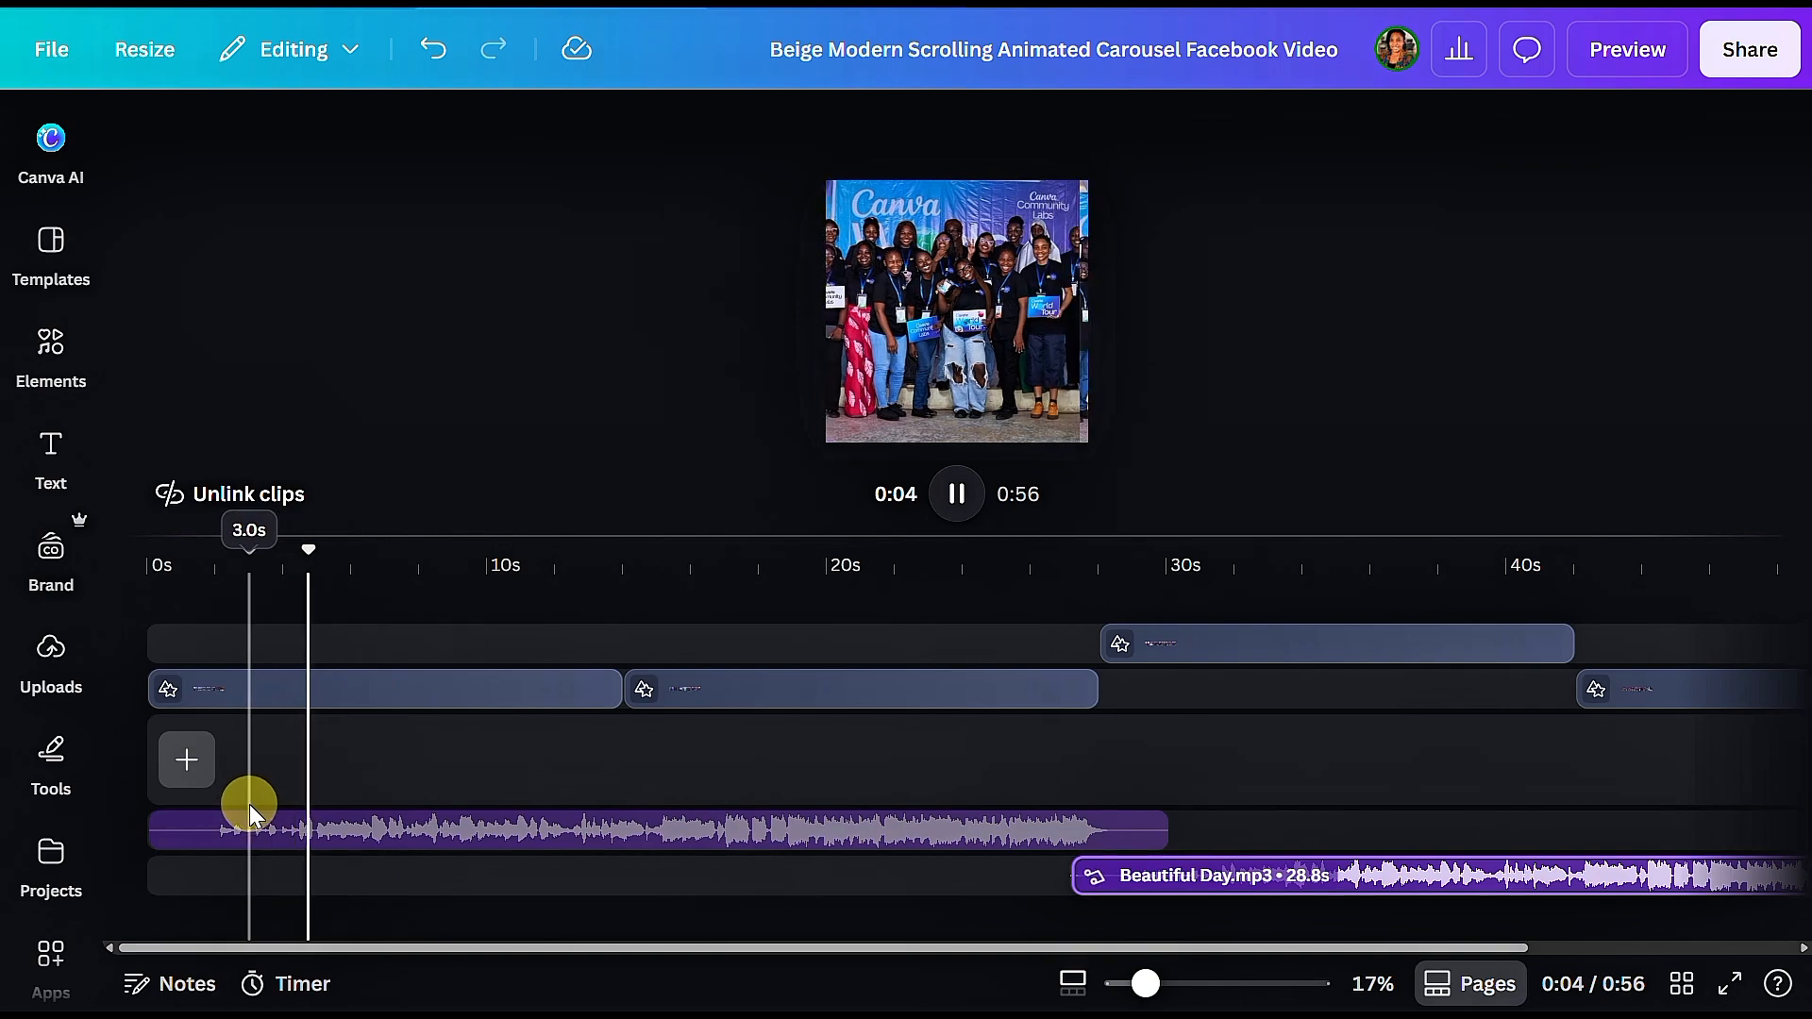
click(956, 494)
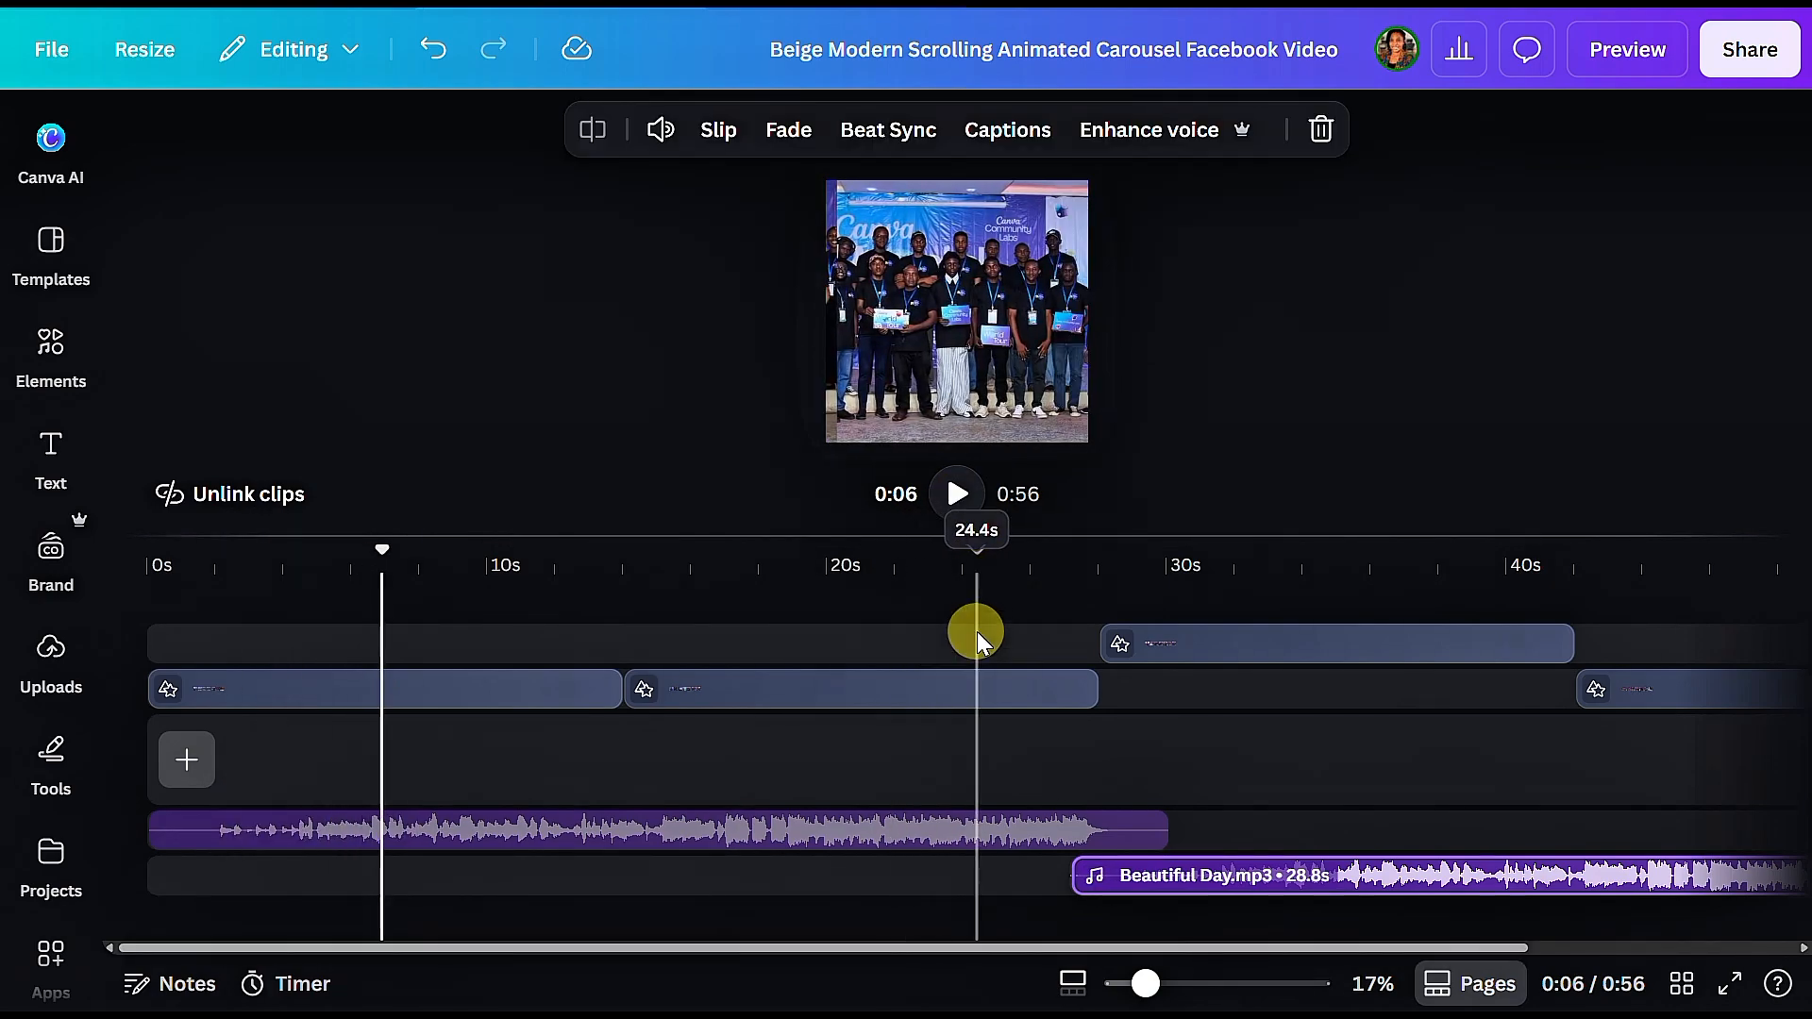
Step: Open the download settings for sharing the carousel video
click(1749, 49)
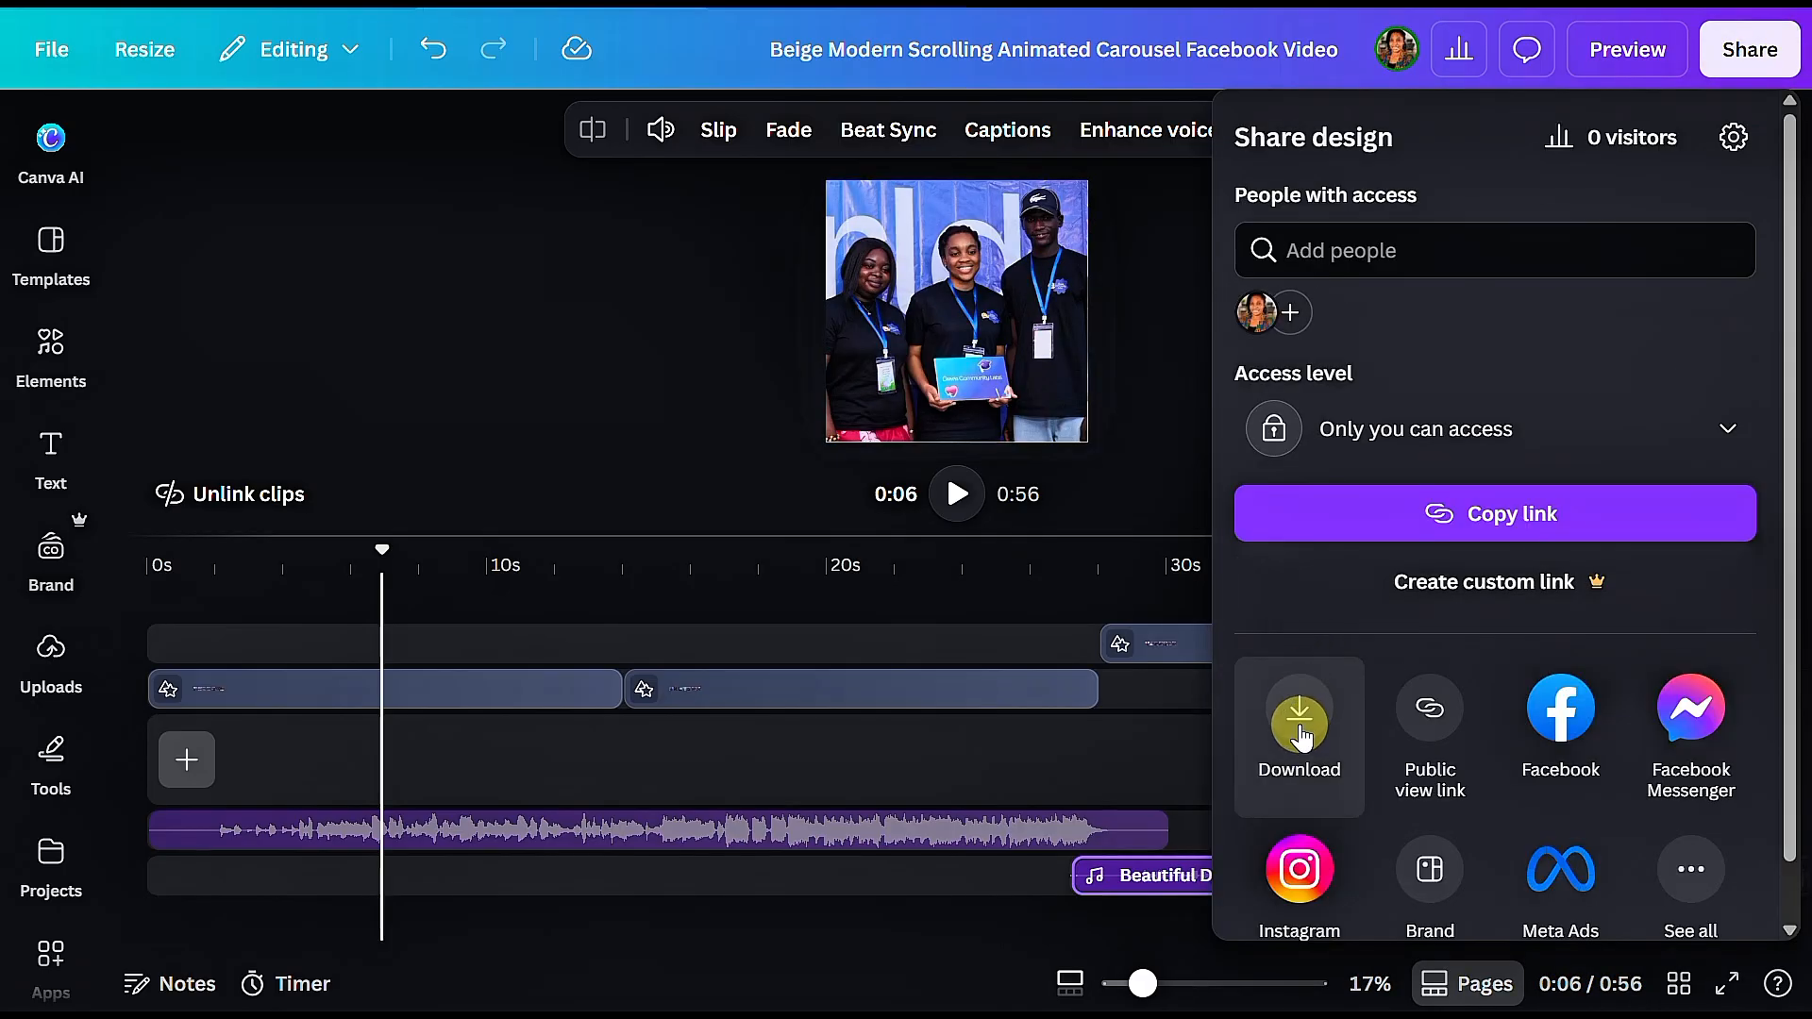
click(1300, 735)
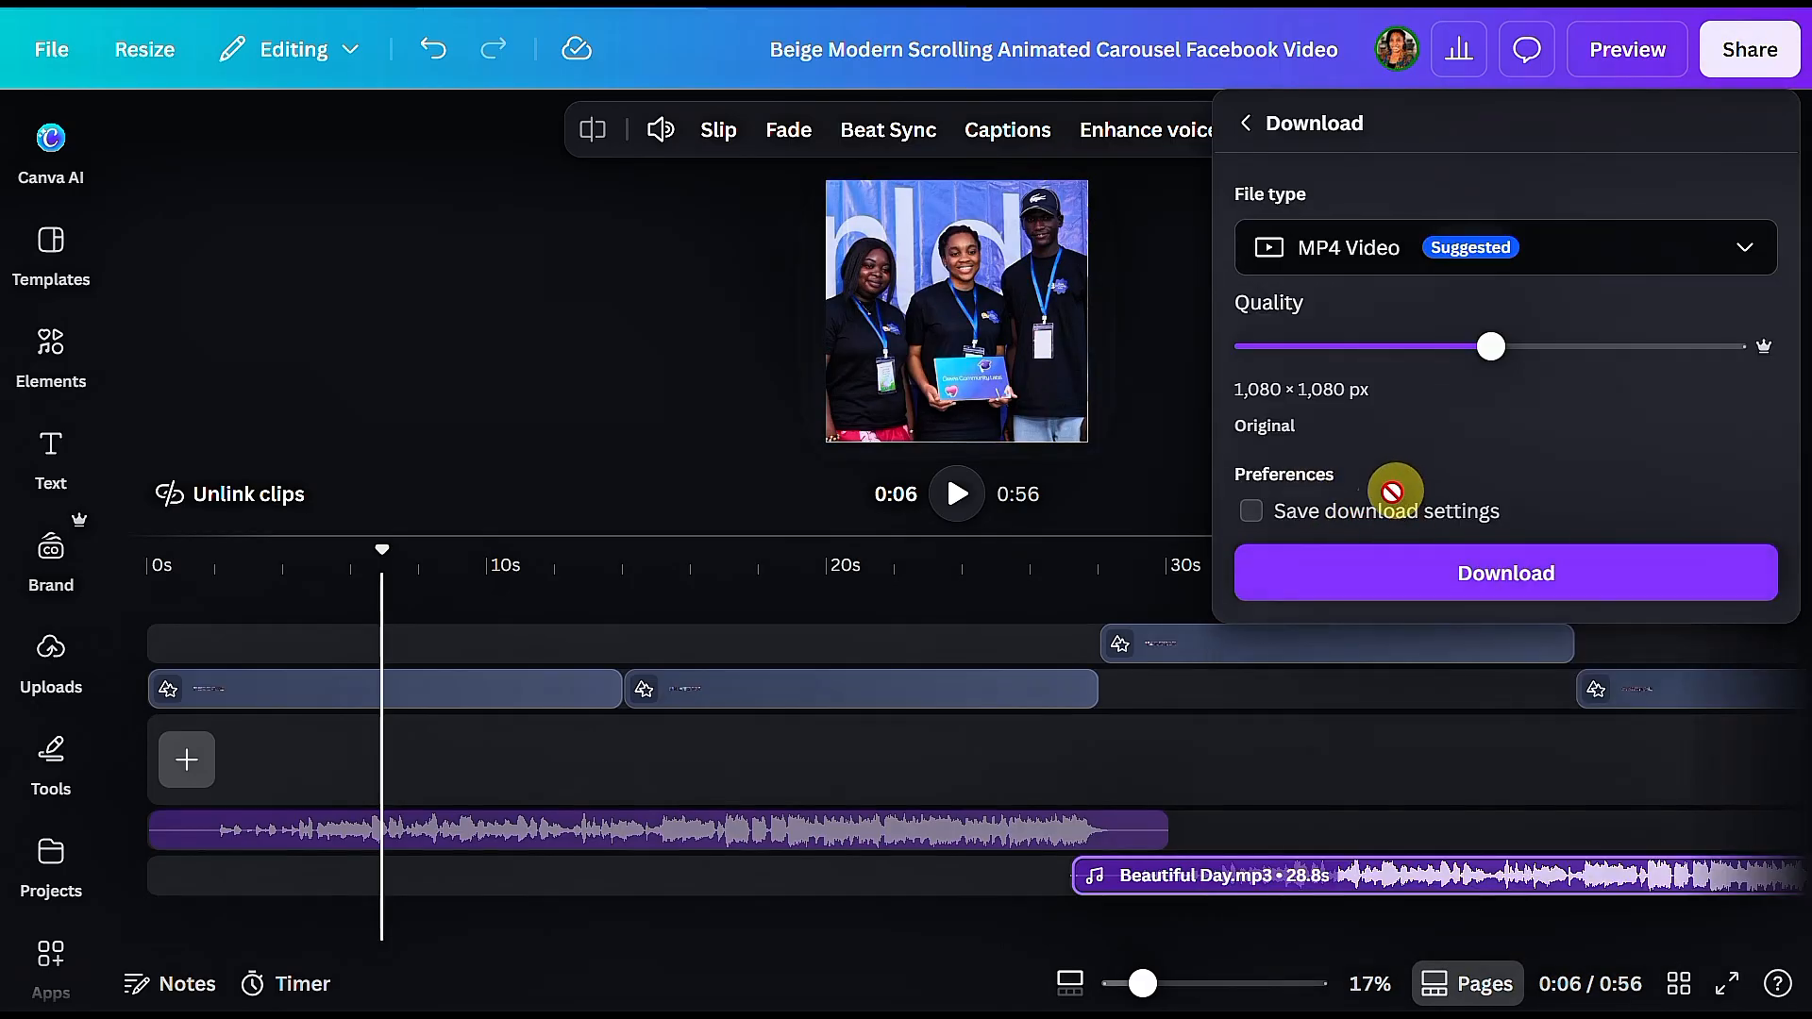